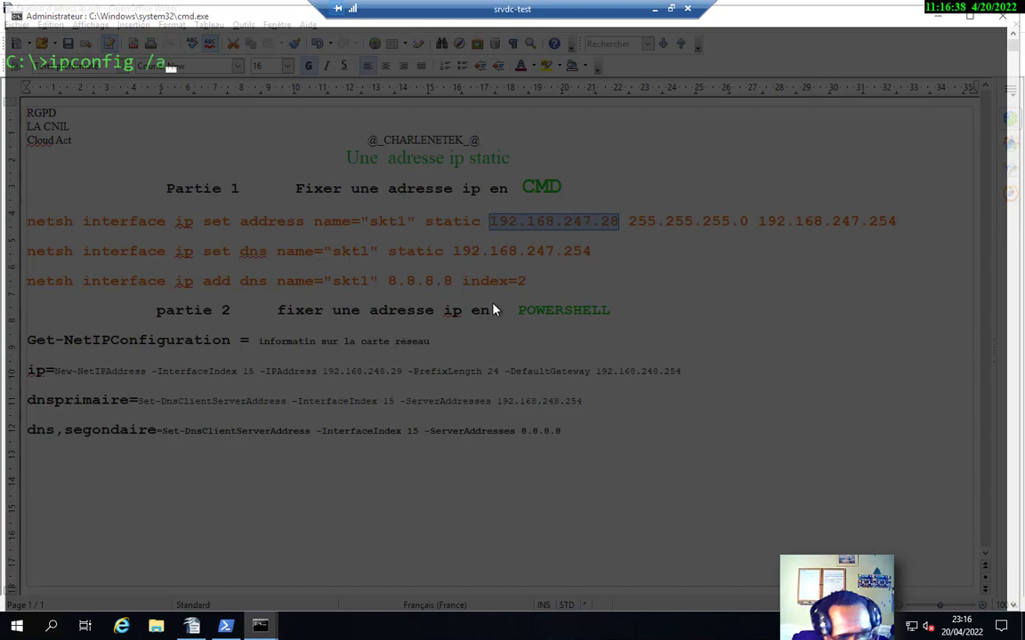
Display the full IP configuration with ipconfig /all in the command prompt, and minimize the console once read.
{"action": "key", "text": "Return"}
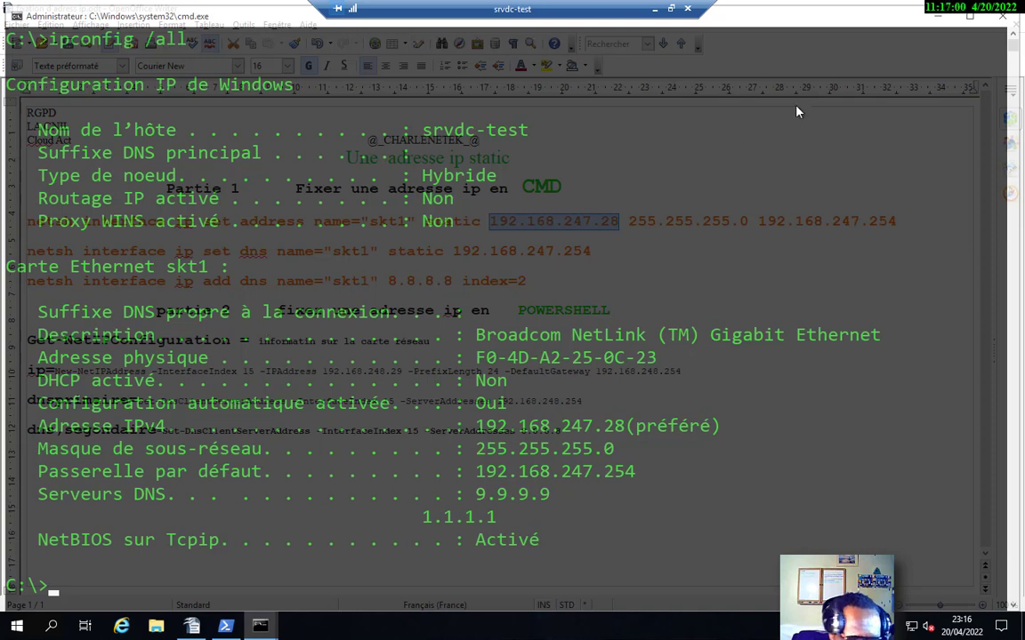
{"action": "left_click", "coordinate": [936, 16]}
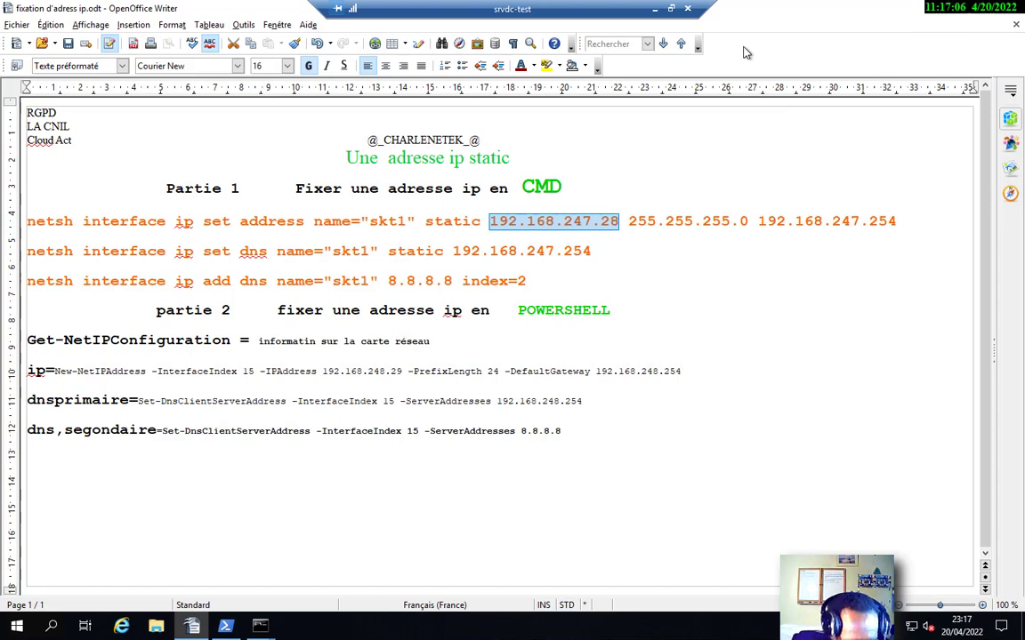
Open the network connections window and examine the connection details of the skt1 adapter.
{"action": "key", "text": "super+r"}
{"action": "key", "text": "Return"}
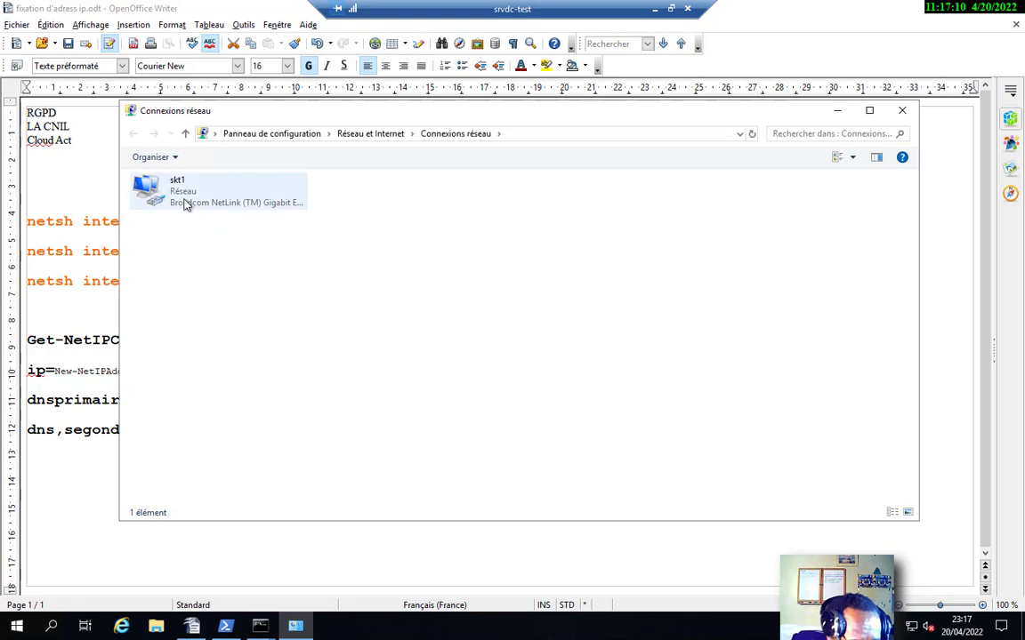
{"action": "double_click", "coordinate": [187, 199]}
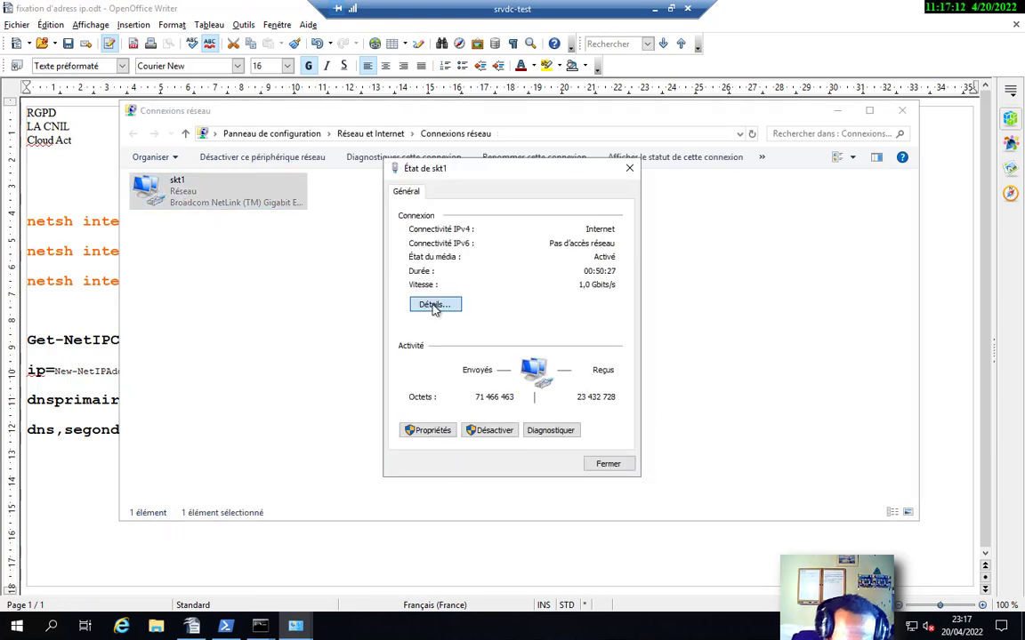
{"action": "left_click", "coordinate": [432, 308]}
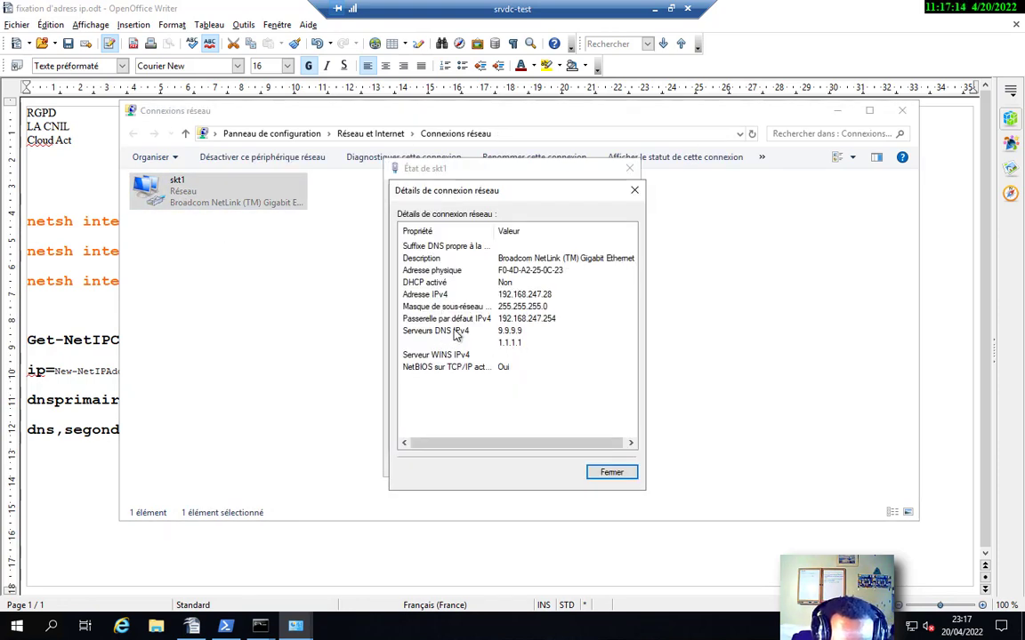
{"action": "left_click", "coordinate": [634, 190]}
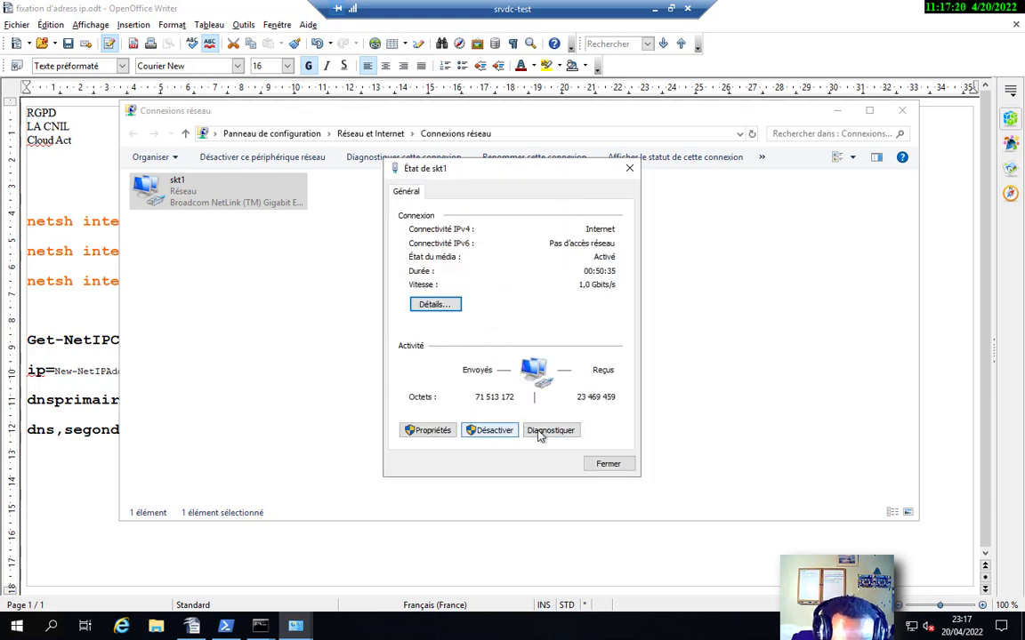
Examine the TCP/IPv4 properties of skt1 and close all the network windows without changing anything.
{"action": "left_click", "coordinate": [433, 430]}
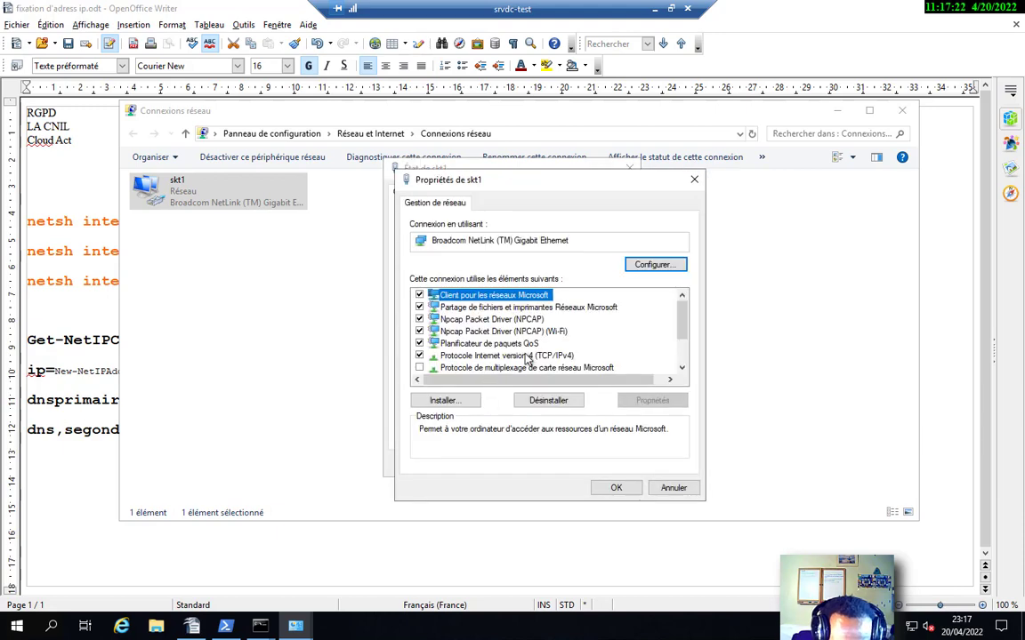
{"action": "double_click", "coordinate": [493, 358]}
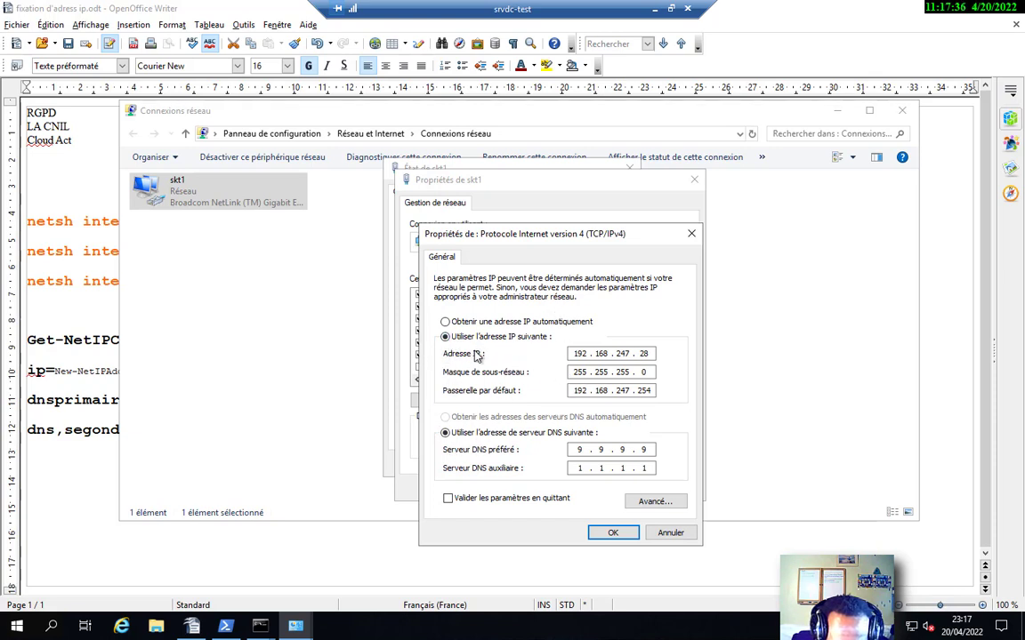
{"action": "left_click", "coordinate": [691, 233]}
{"action": "left_click", "coordinate": [693, 180]}
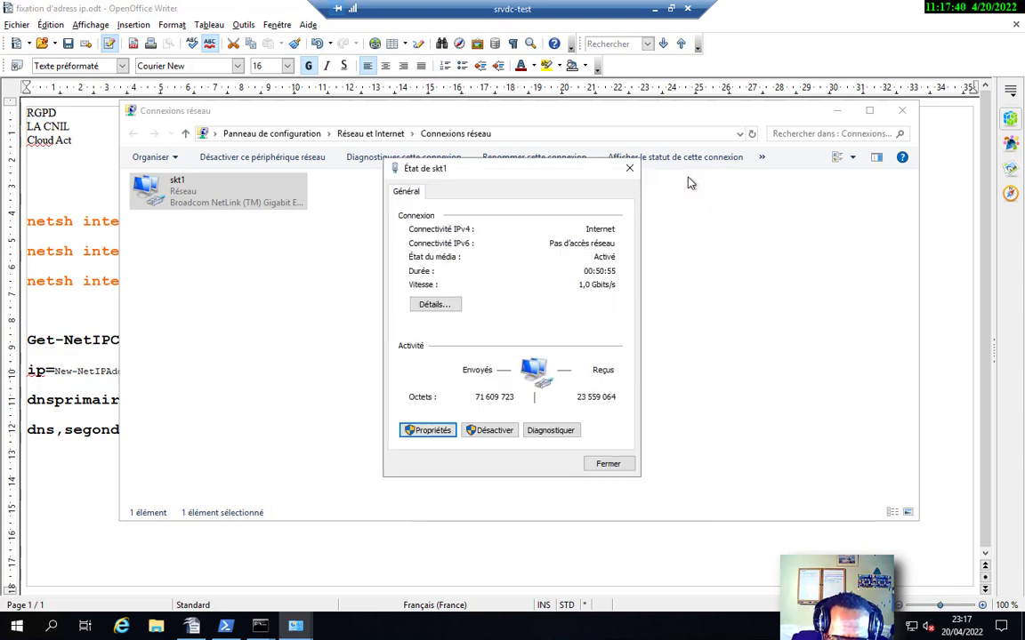
{"action": "left_click", "coordinate": [627, 172]}
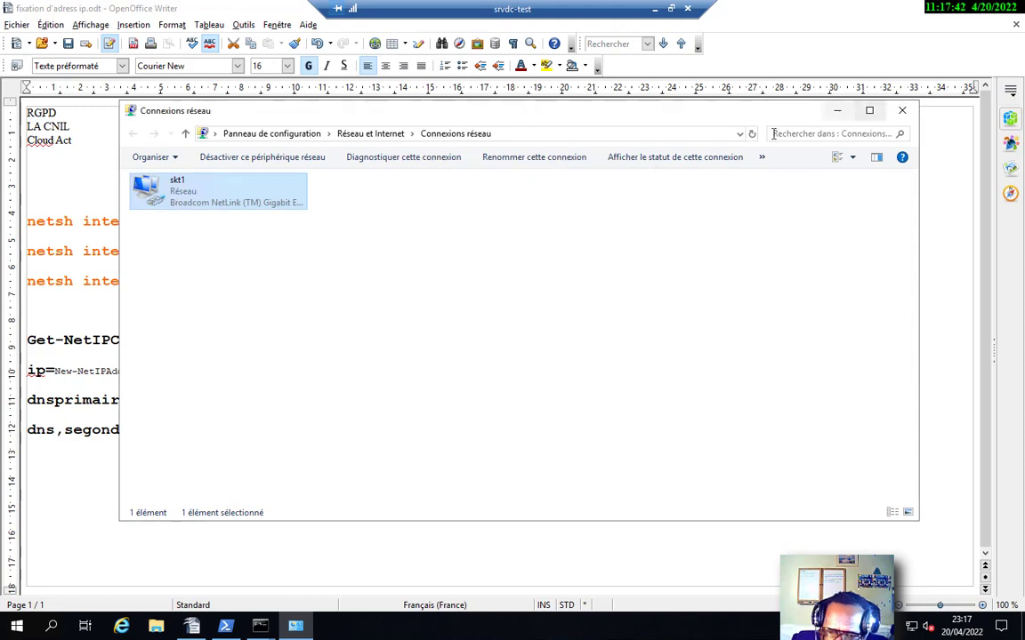
{"action": "left_click", "coordinate": [901, 110]}
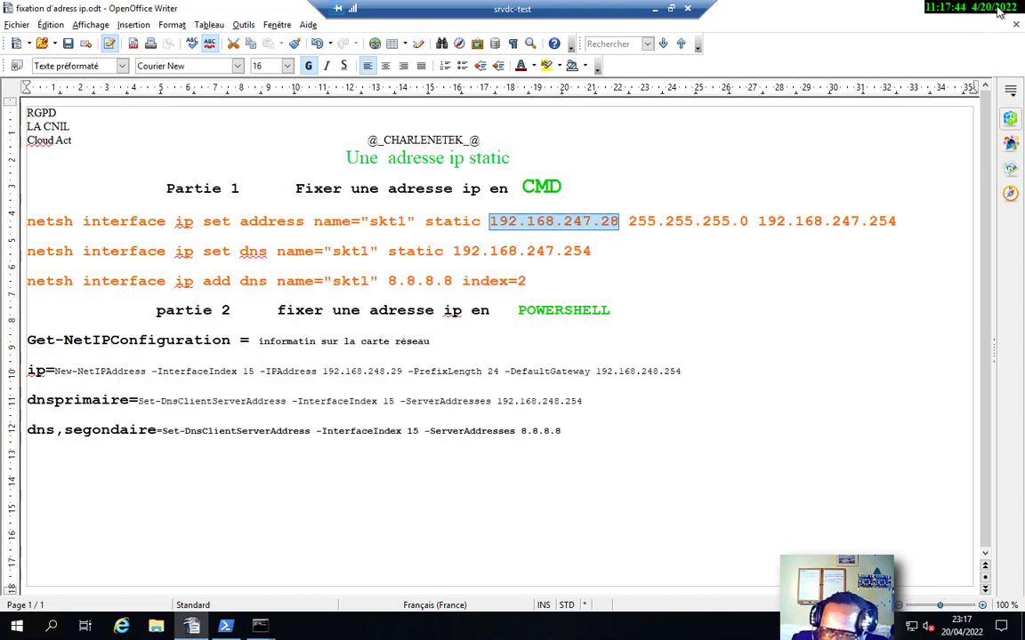
Minimize the document and open the Network and Sharing Center from the network and Internet settings.
{"action": "left_click", "coordinate": [965, 21]}
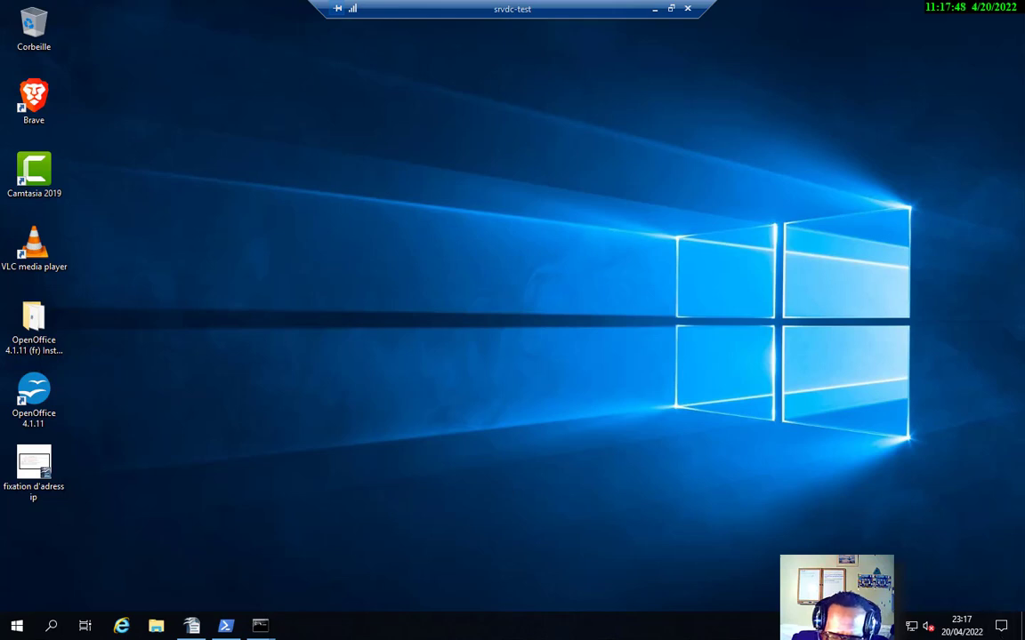
{"action": "right_click", "coordinate": [916, 629]}
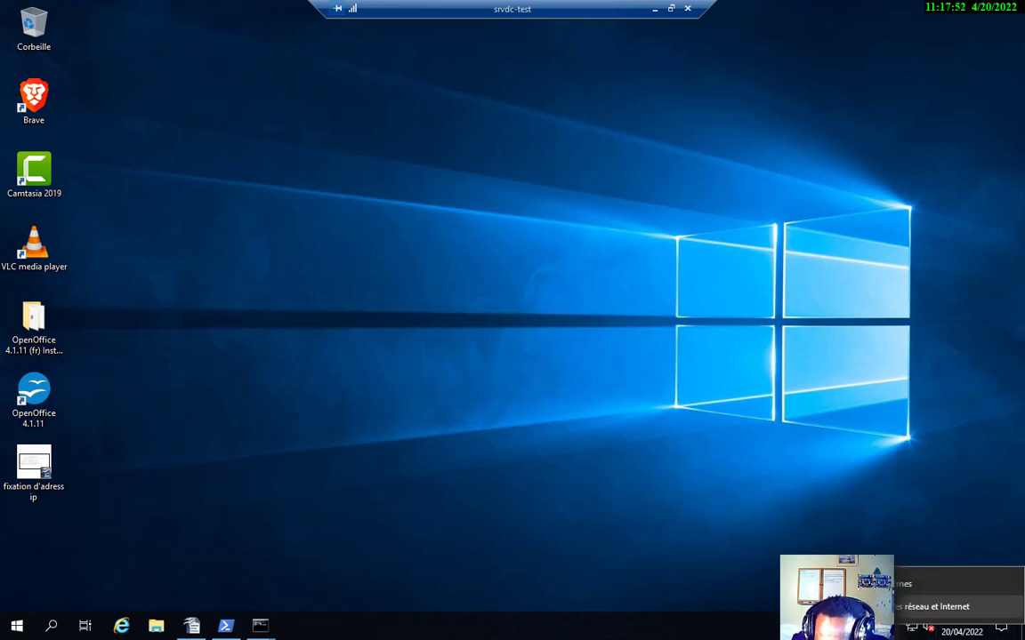
{"action": "left_click", "coordinate": [934, 607]}
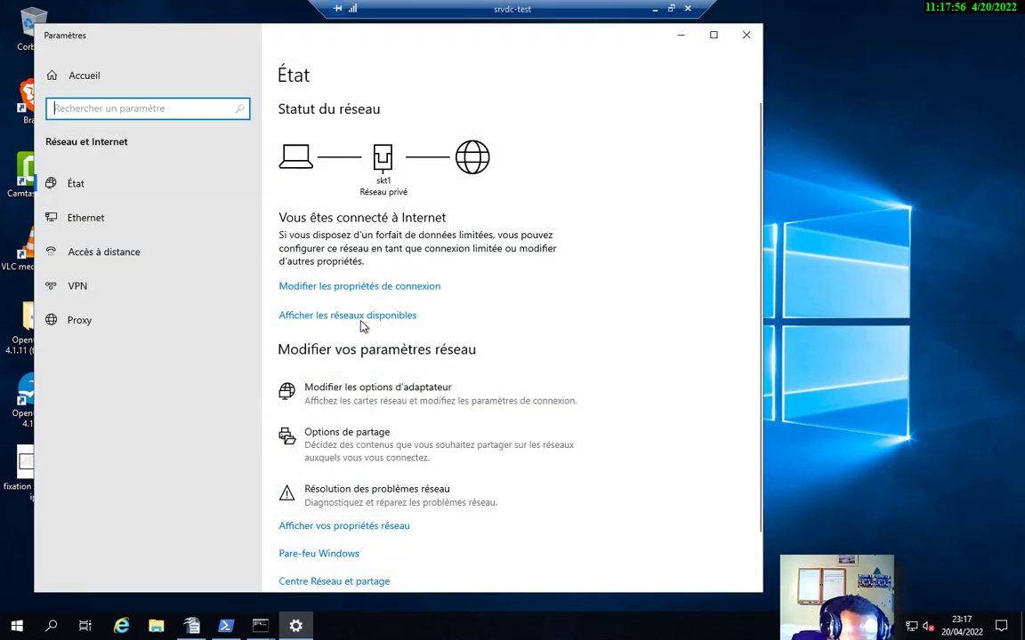
{"action": "scroll", "coordinate": [338, 441], "scroll_direction": "down", "scroll_amount": 2}
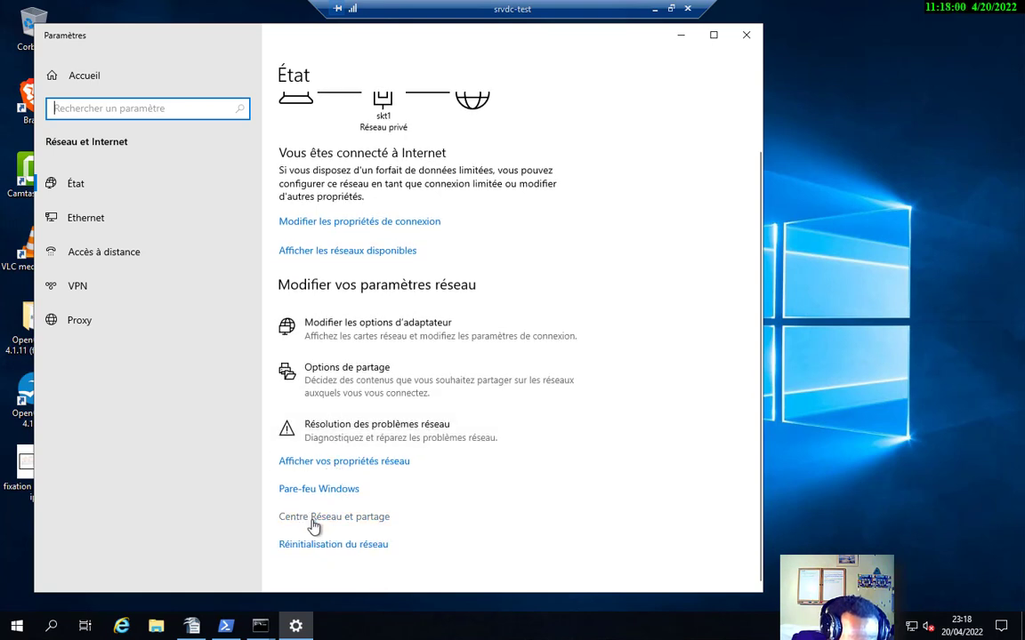
{"action": "left_click", "coordinate": [358, 519]}
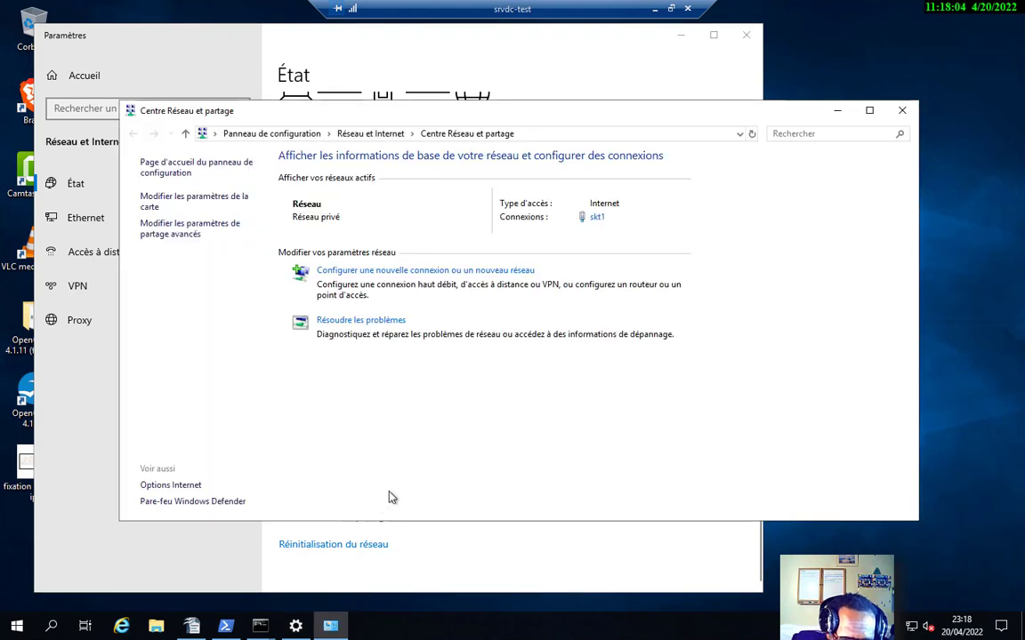
Open the Internet Protocol version 4 (TCP/IPv4) properties of the skt1 connection.
{"action": "left_click", "coordinate": [596, 219]}
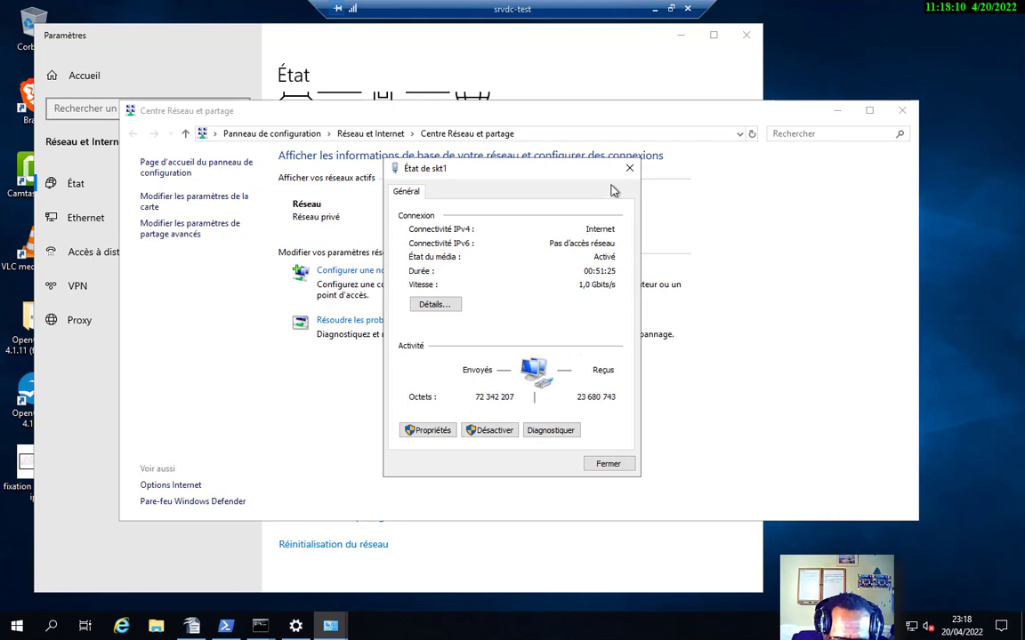
{"action": "left_click", "coordinate": [440, 434]}
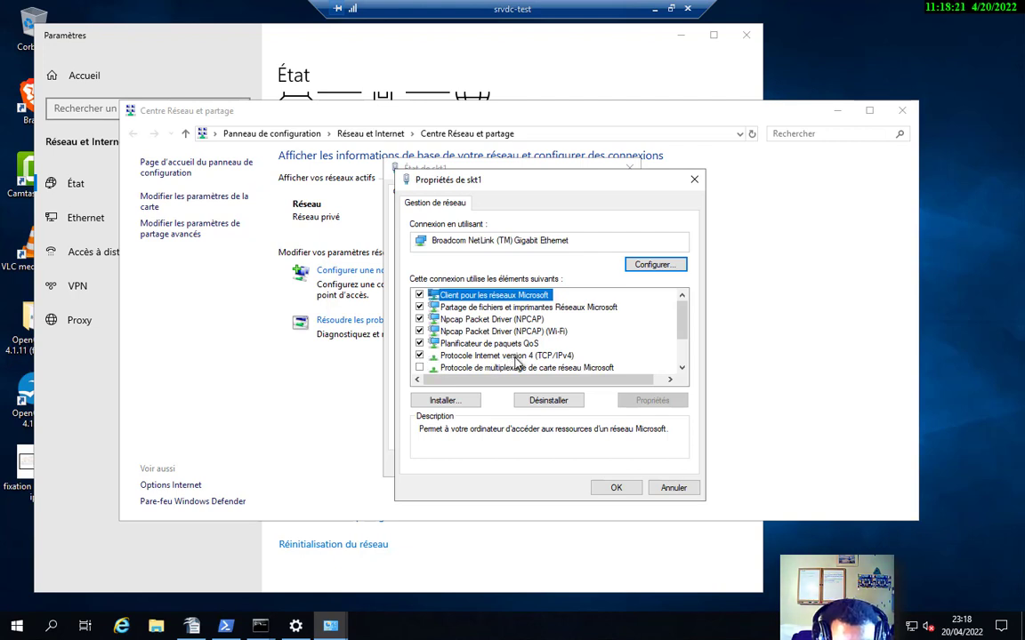
{"action": "double_click", "coordinate": [480, 356]}
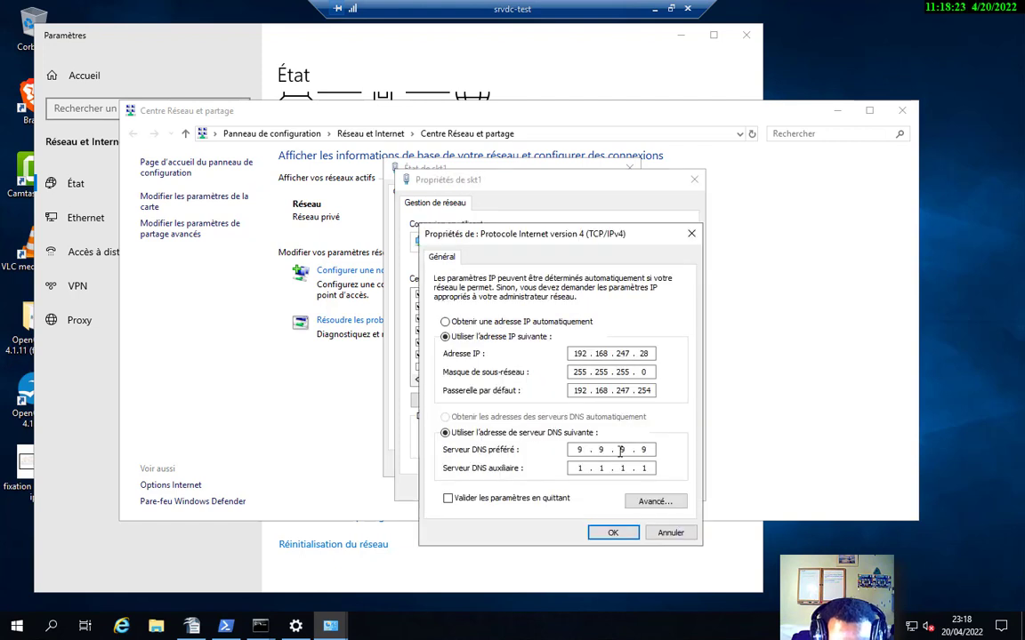
Replace the static IP address of skt1 with 192.168.247.29, keeping the existing subnet mask and gateway.
{"action": "left_click", "coordinate": [650, 353]}
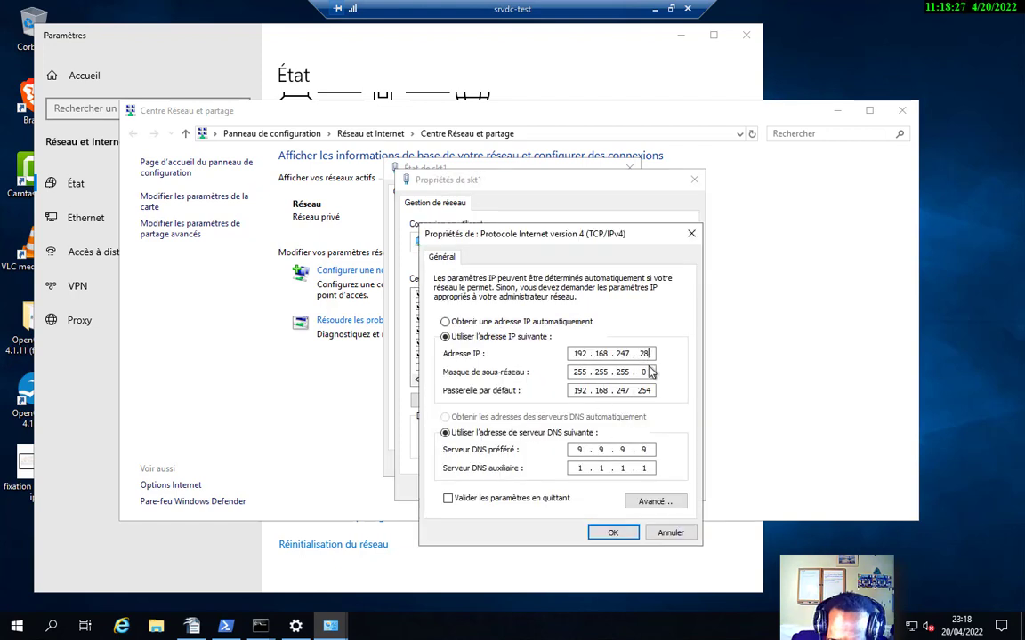
{"action": "key", "text": "BackSpace"}
{"action": "key", "text": "BackSpace"}
{"action": "key", "text": "BackSpace"}
{"action": "key", "text": "BackSpace"}
{"action": "key", "text": "BackSpace"}
{"action": "key", "text": "BackSpace"}
{"action": "key", "text": "BackSpace"}
{"action": "key", "text": "BackSpace"}
{"action": "key", "text": "BackSpace"}
{"action": "key", "text": "BackSpace"}
{"action": "key", "text": "BackSpace"}
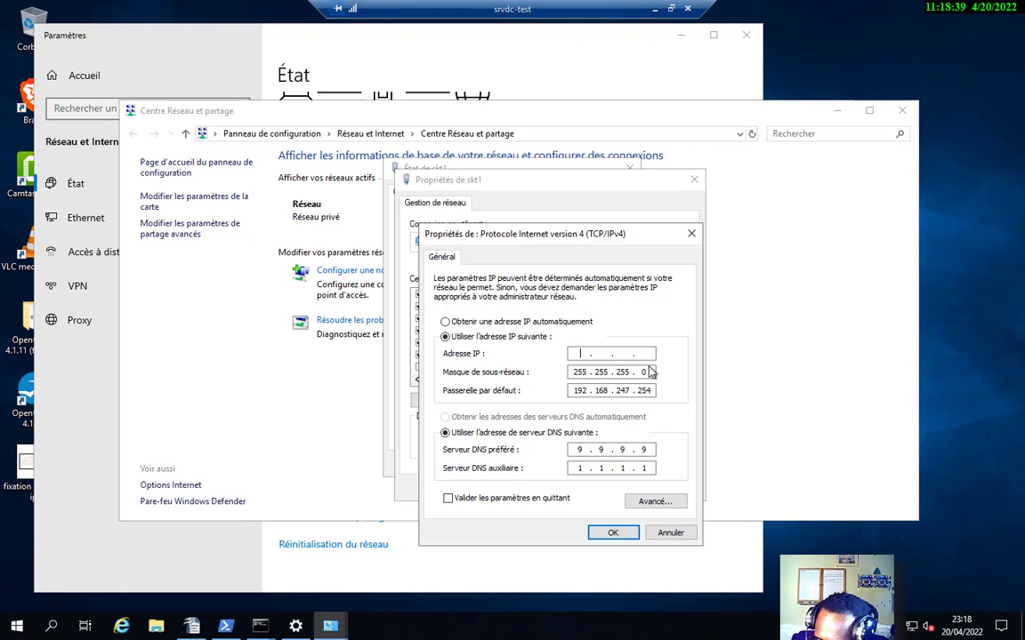
{"action": "type", "text": "192 . "}
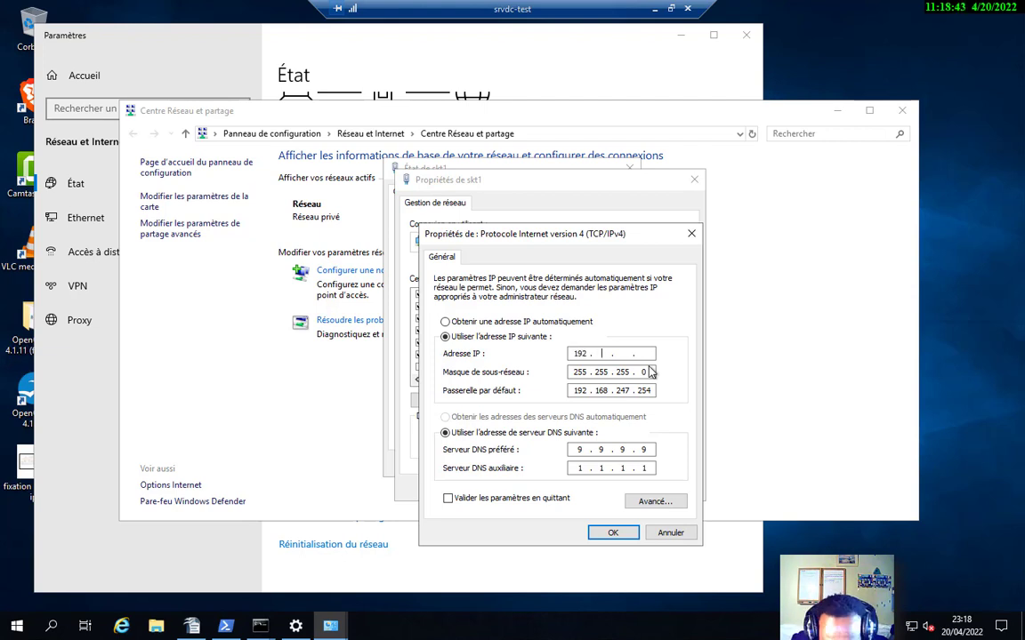
{"action": "type", "text": "16 "}
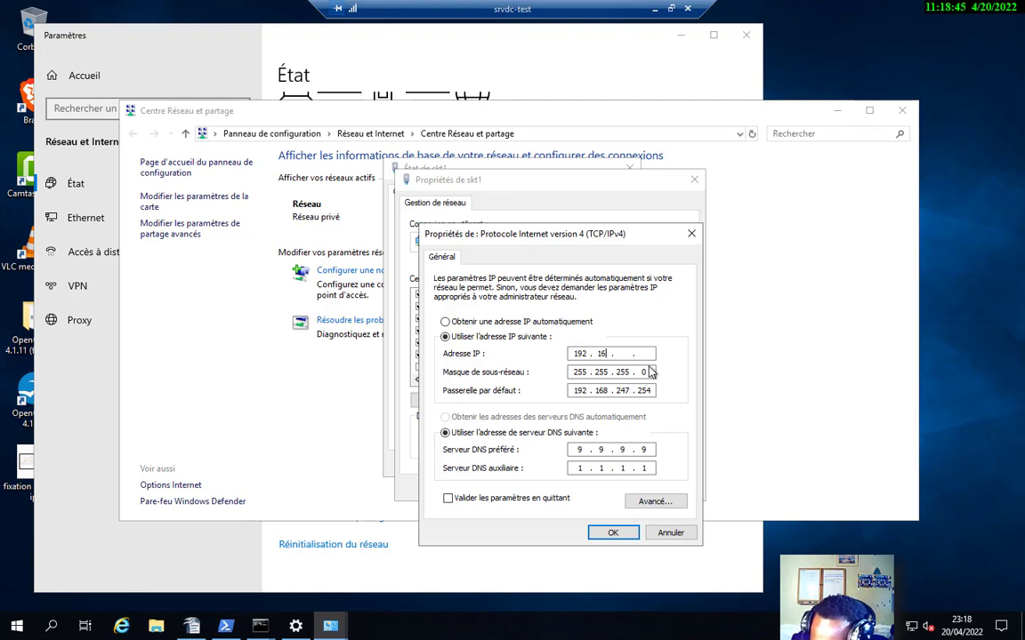
{"action": "type", "text": "8 . 247"}
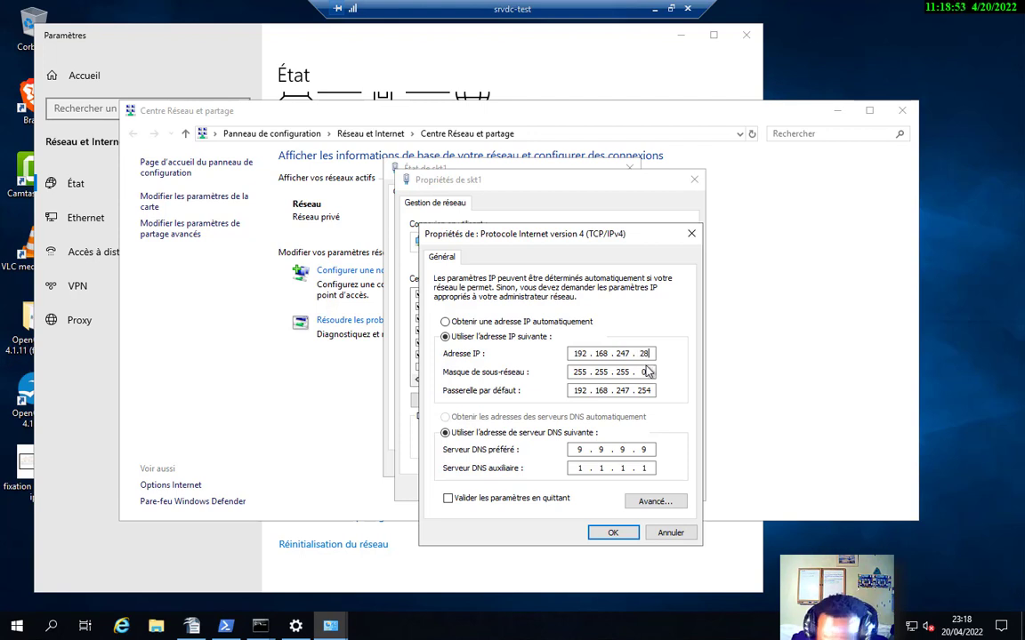
{"action": "key", "text": "BackSpace"}
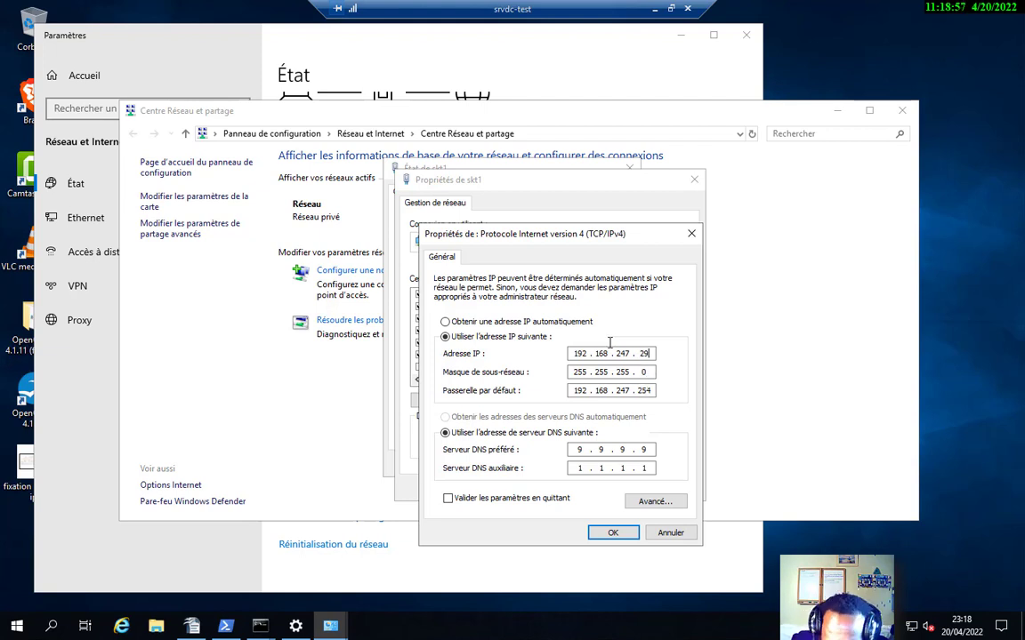
{"action": "left_click", "coordinate": [646, 371]}
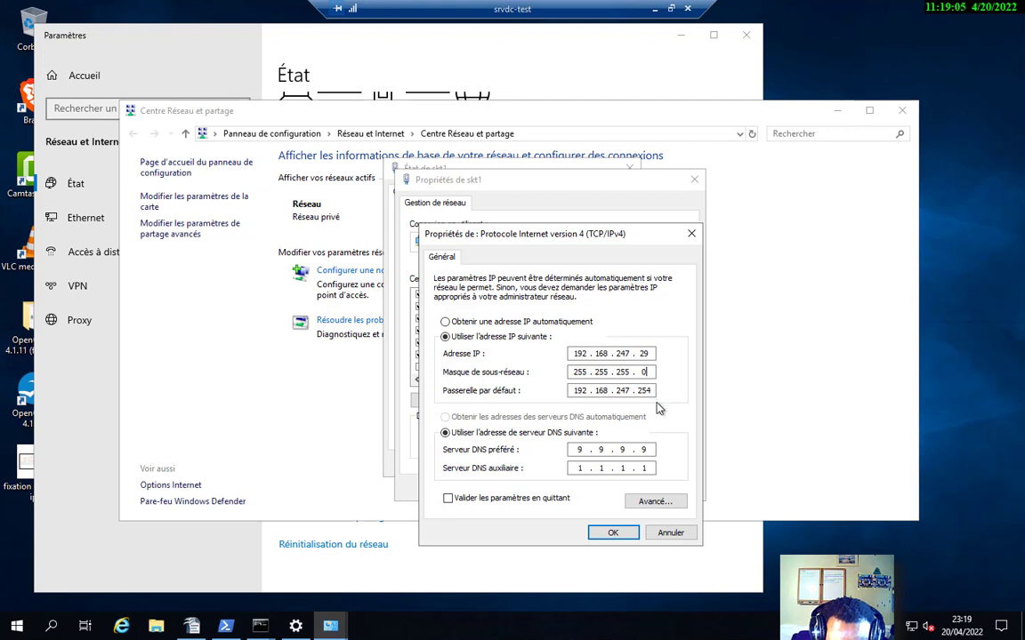
Set the preferred DNS server to 192.168.247.254.
{"action": "left_click", "coordinate": [644, 449]}
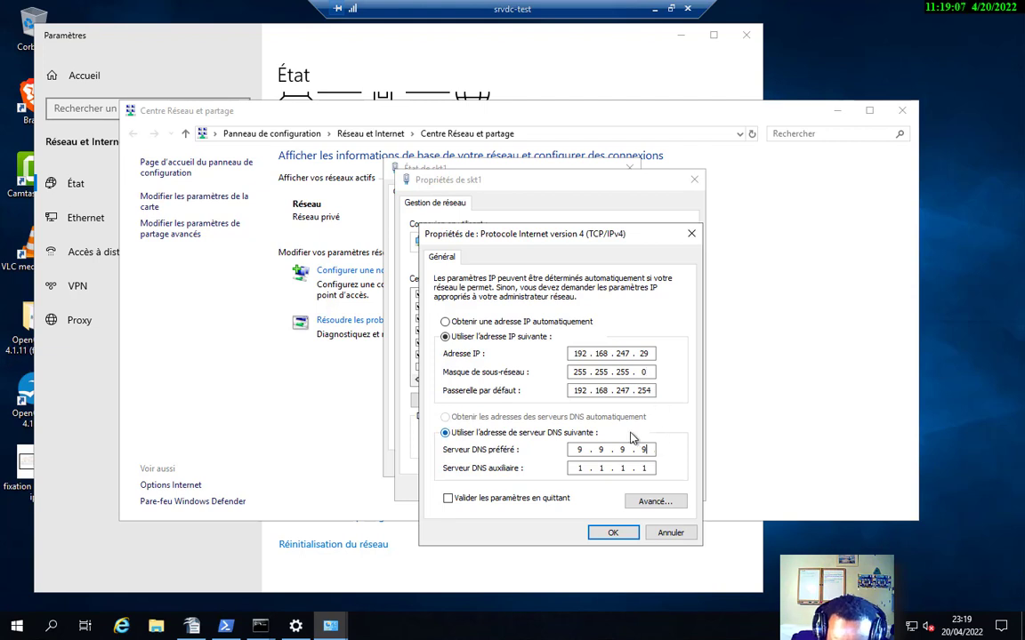
{"action": "key", "text": "BackSpace"}
{"action": "key", "text": "BackSpace"}
{"action": "key", "text": "BackSpace"}
{"action": "key", "text": "BackSpace"}
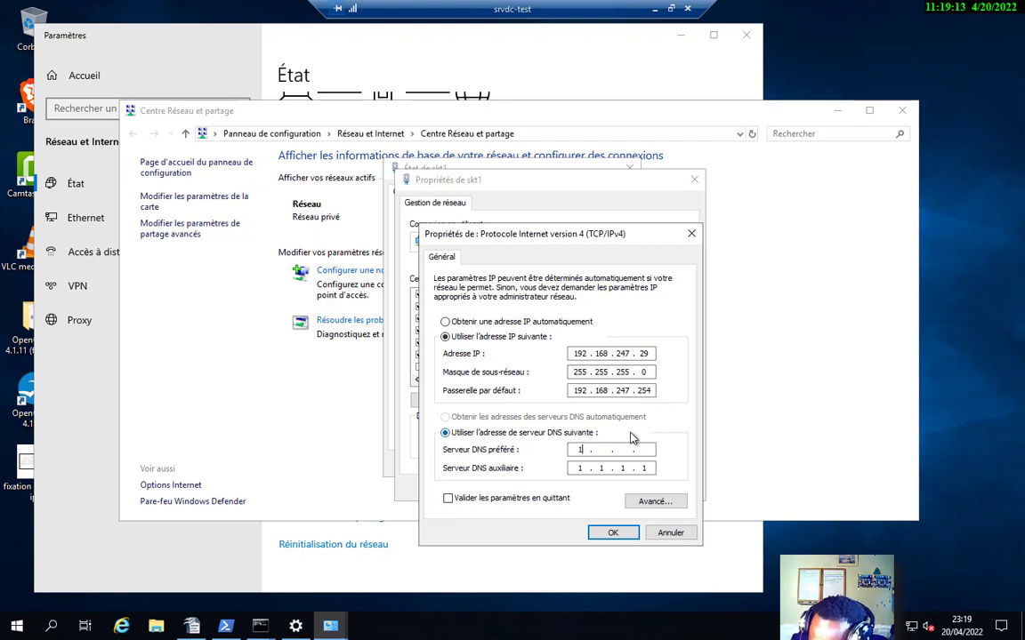
{"action": "type", "text": "192 . 16"}
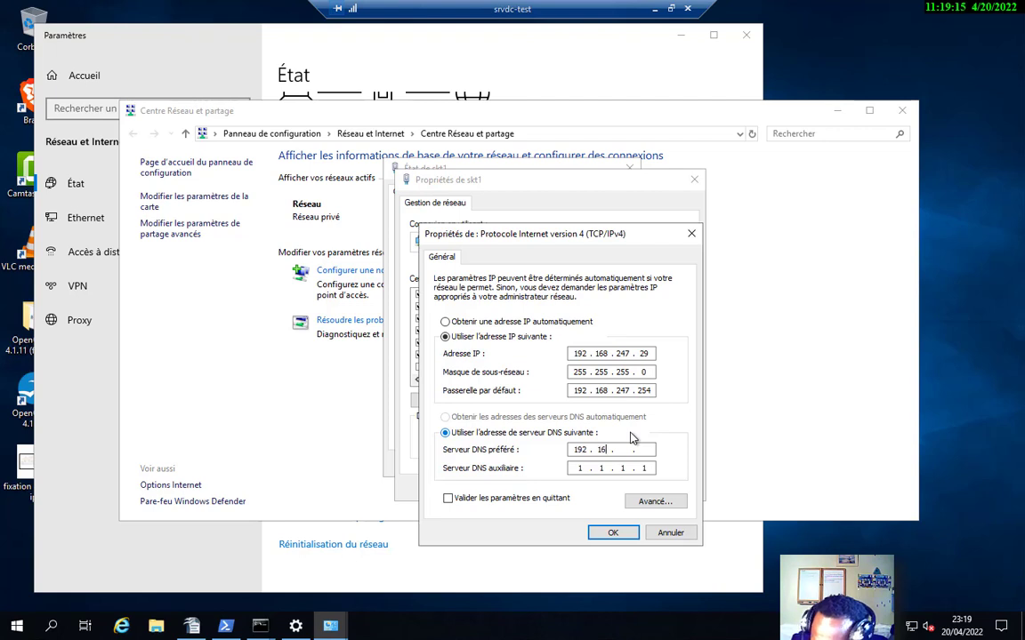
{"action": "type", "text": "8 . "}
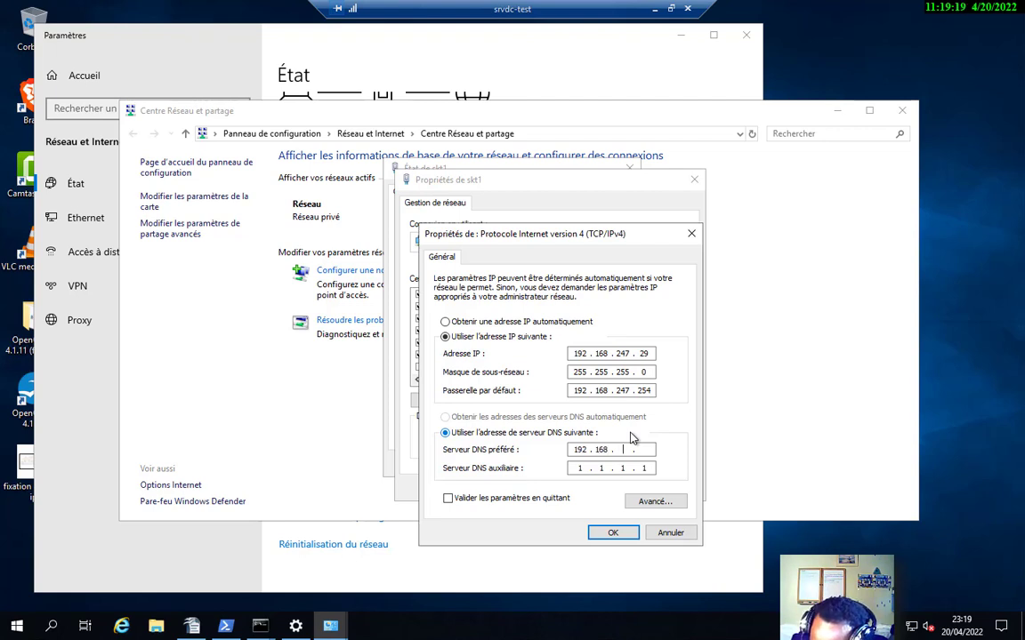
{"action": "type", "text": "247"}
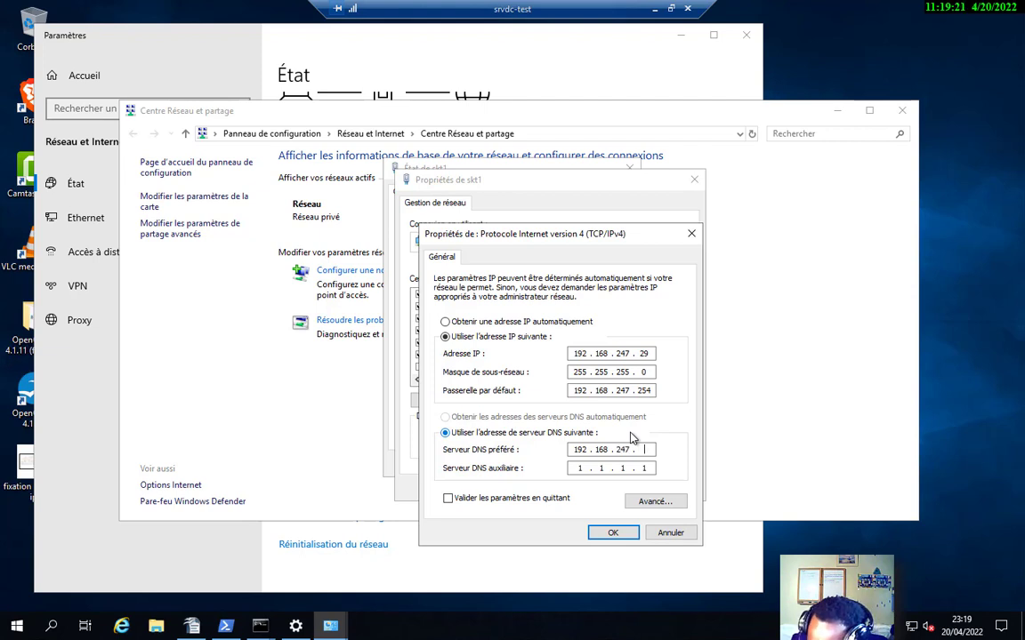
{"action": "type", "text": " . 254"}
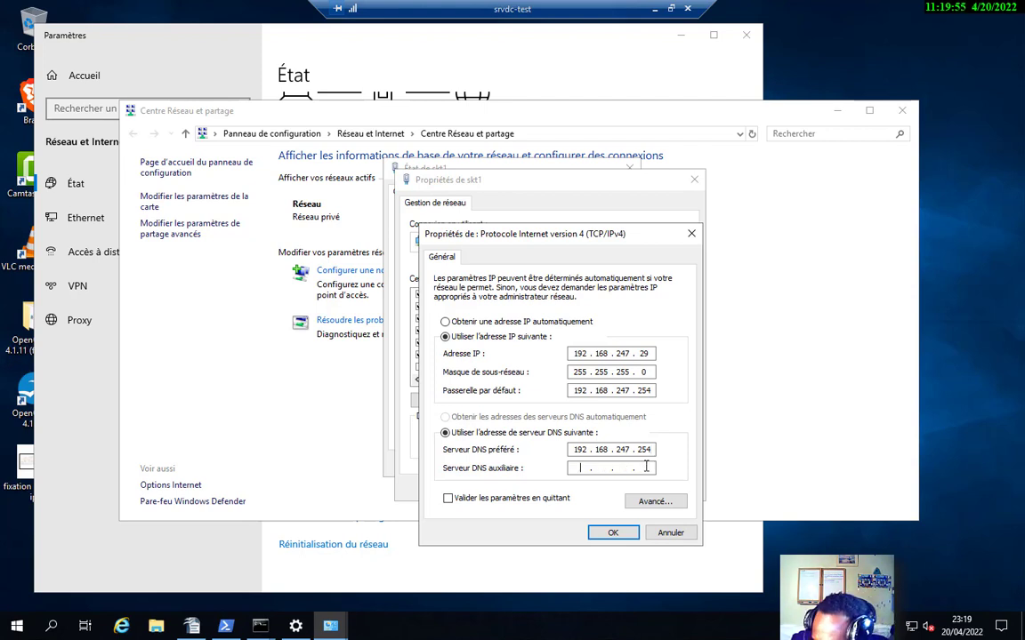
Set the alternate DNS server to 8.8.8.8, dismissing the error about the invalid first octet.
{"action": "type", "text": "800"}
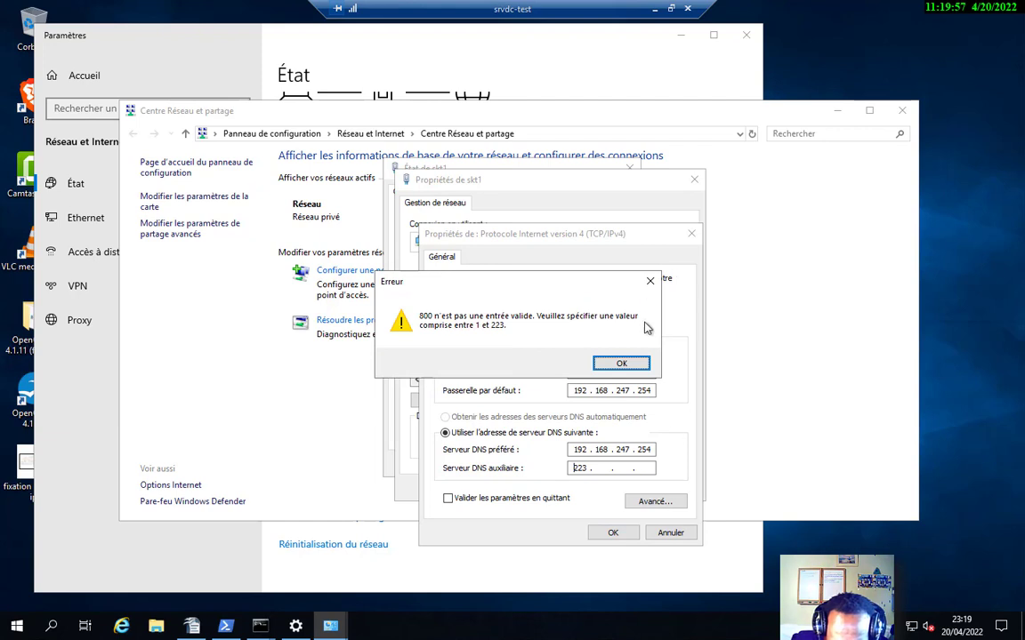
{"action": "left_click", "coordinate": [650, 281]}
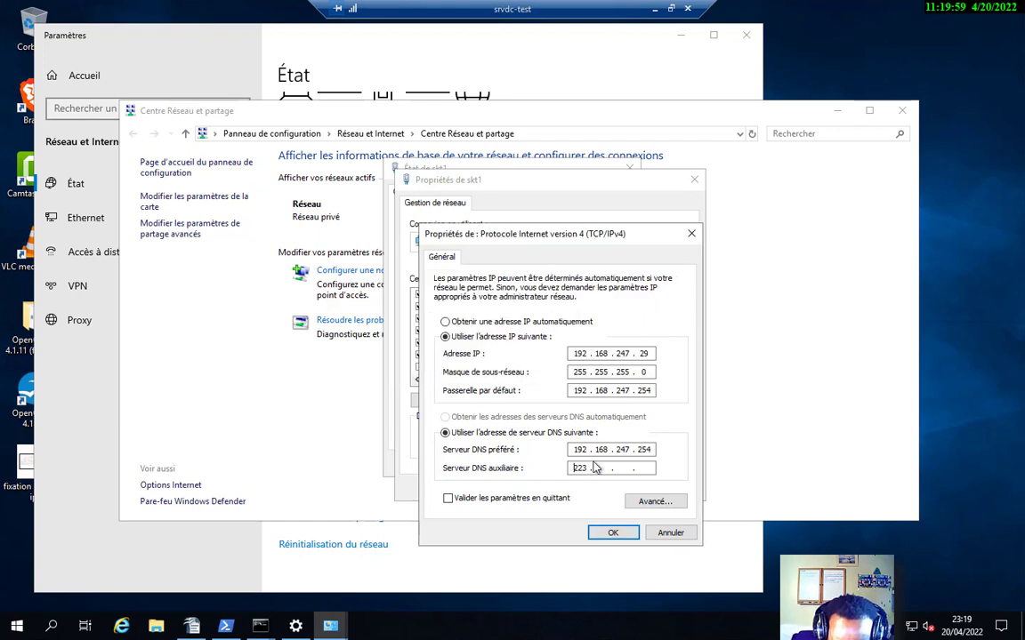
{"action": "left_click", "coordinate": [588, 472]}
{"action": "key", "text": "BackSpace"}
{"action": "key", "text": "BackSpace"}
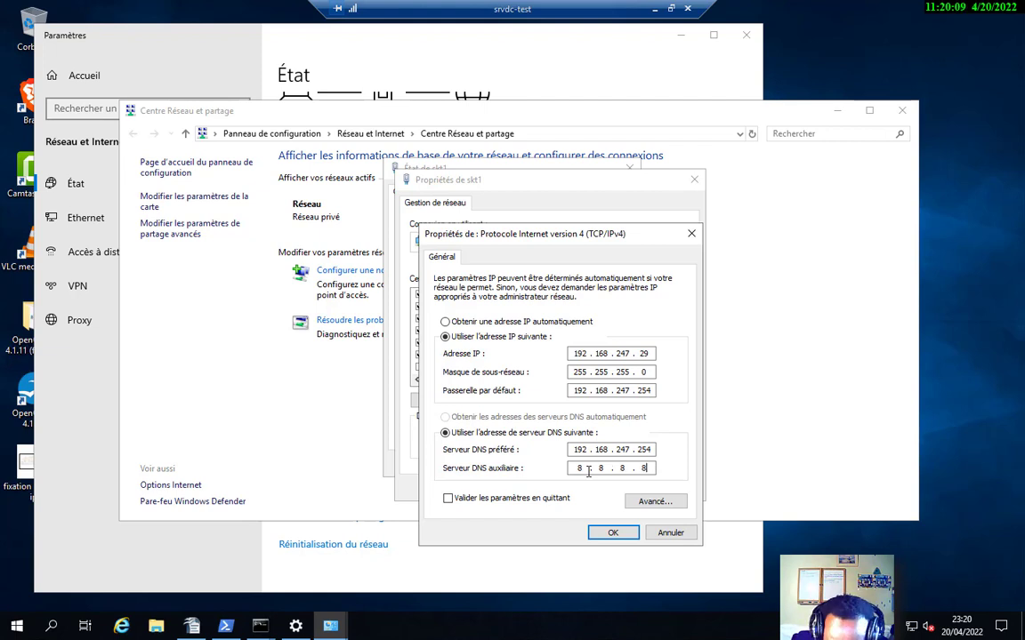
Apply the TCP/IPv4 settings and confirm the skt1 connection properties.
{"action": "left_click", "coordinate": [608, 532]}
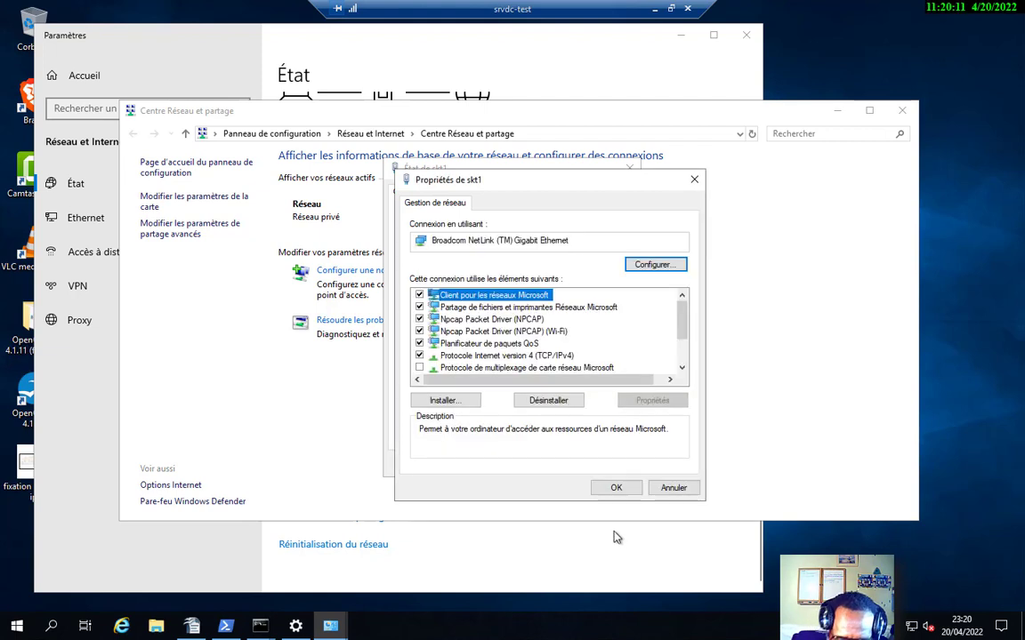
{"action": "left_click", "coordinate": [624, 494]}
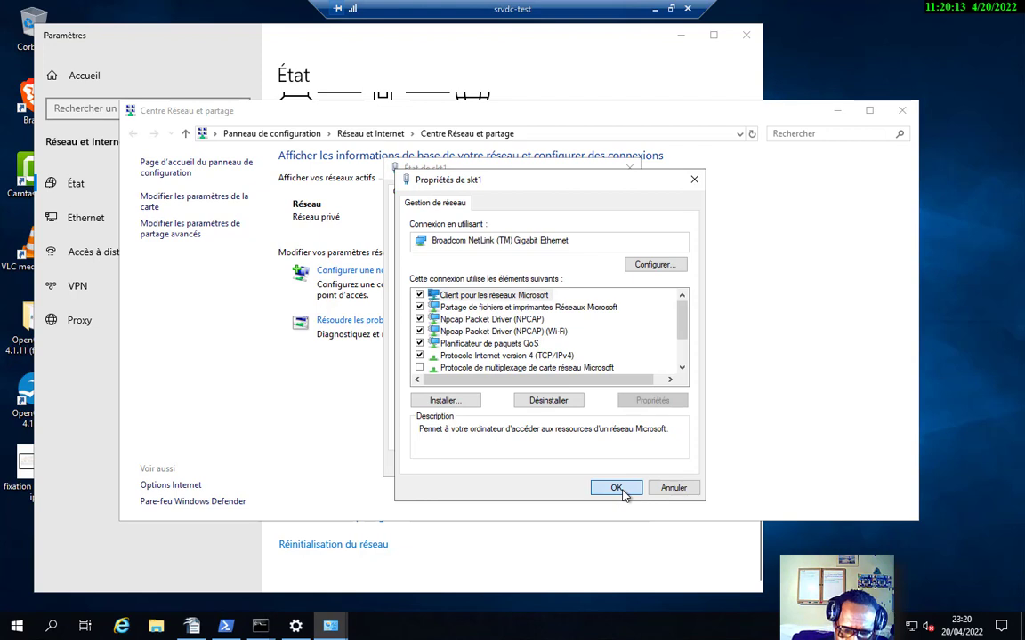
{"action": "left_click", "coordinate": [623, 494]}
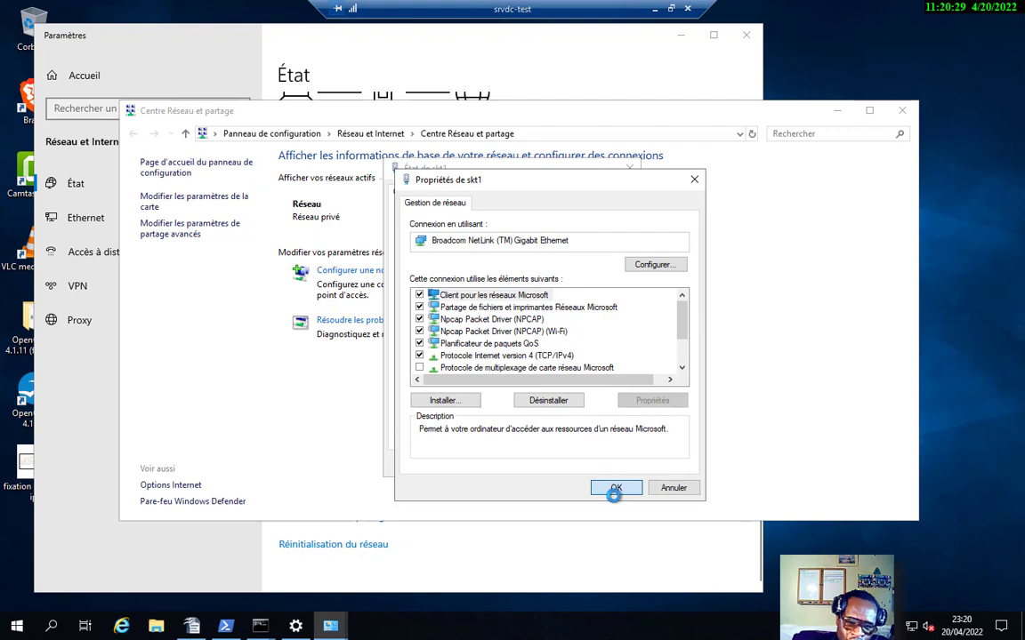
{"action": "left_click", "coordinate": [613, 487]}
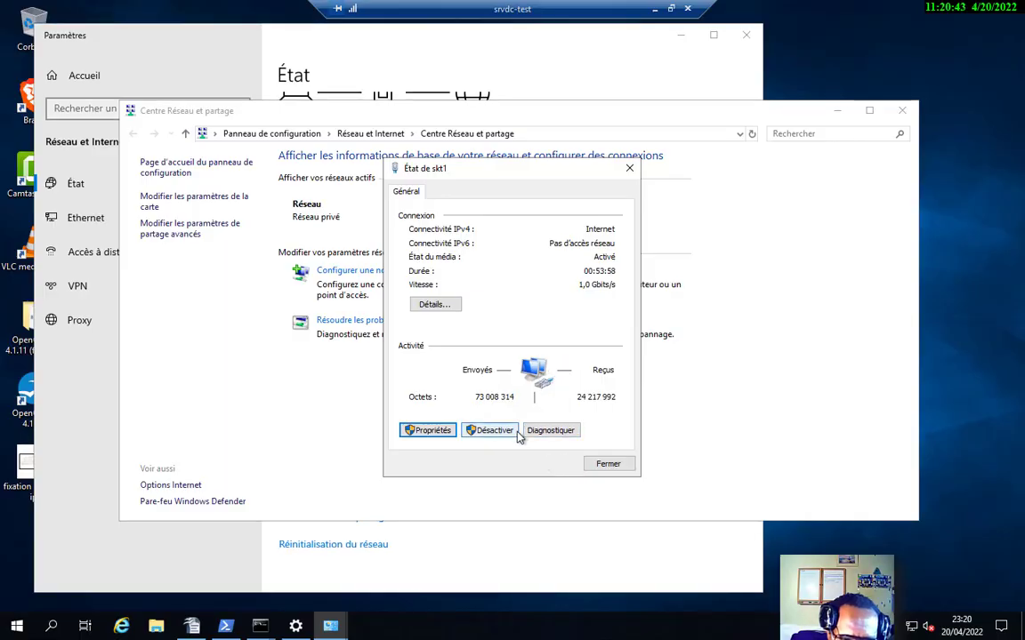
Close the skt1 status window, the Network and Sharing Center and the Windows settings, and shorten the remote session bar.
{"action": "left_click", "coordinate": [629, 169]}
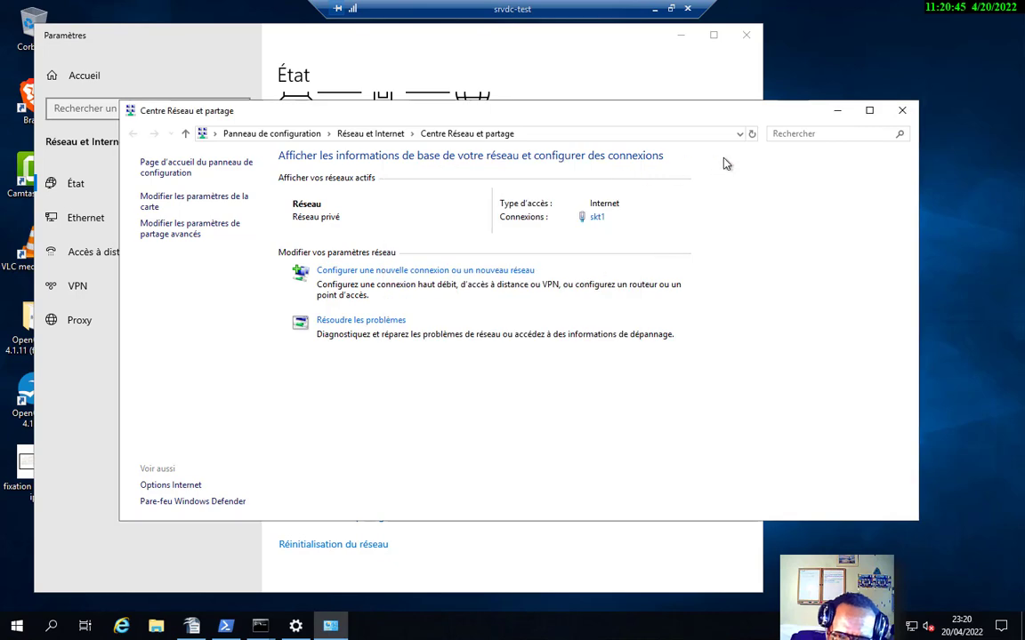
{"action": "left_click", "coordinate": [900, 111]}
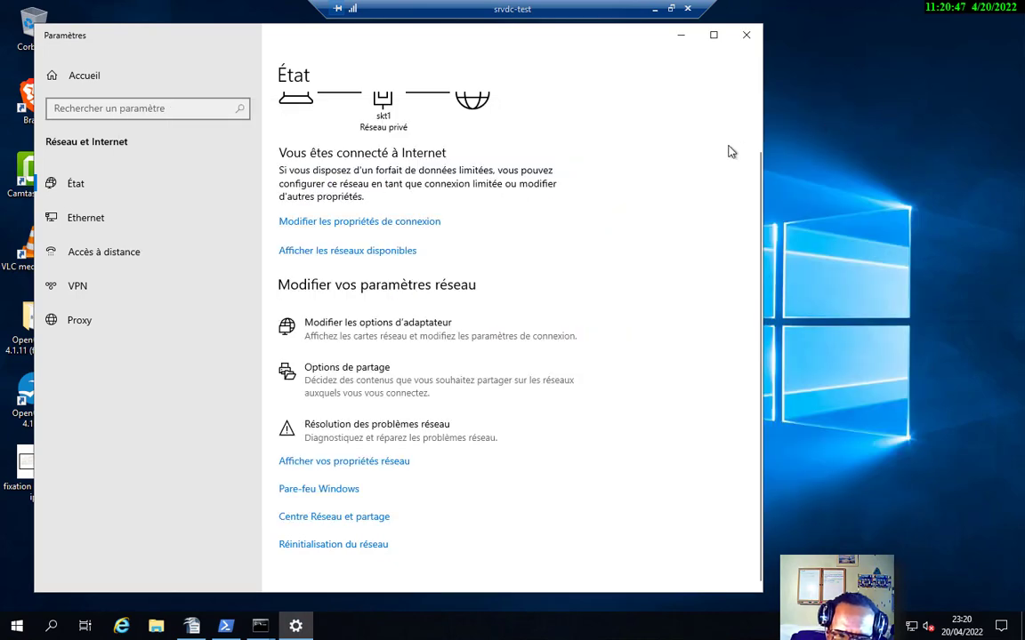
{"action": "scroll", "coordinate": [506, 283], "scroll_direction": "up", "scroll_amount": 2}
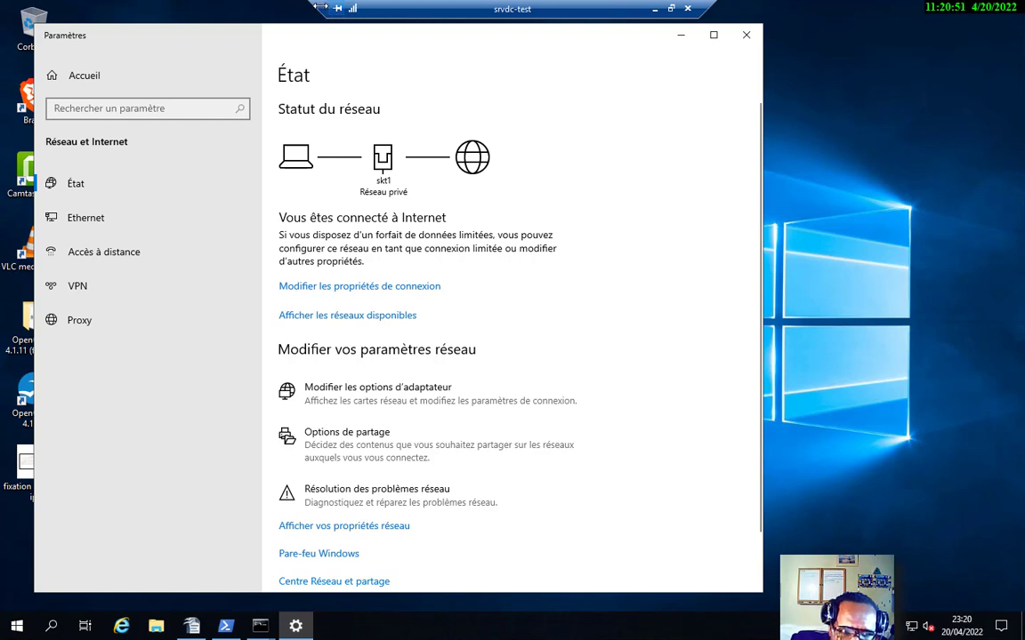
{"action": "left_click_drag", "start_coordinate": [320, 7], "coordinate": [467, 8]}
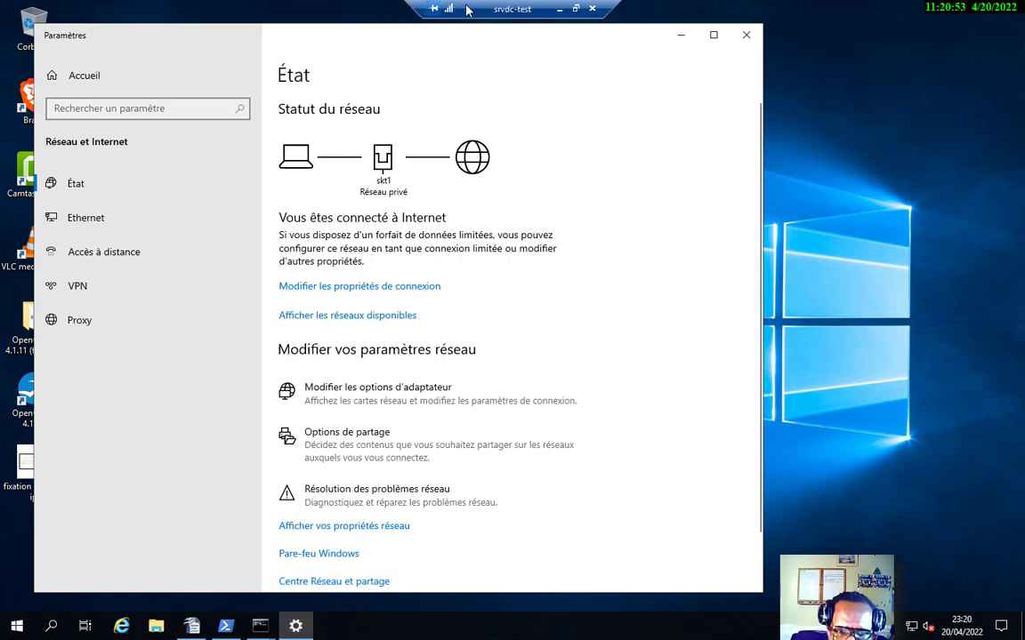
{"action": "left_click", "coordinate": [744, 36]}
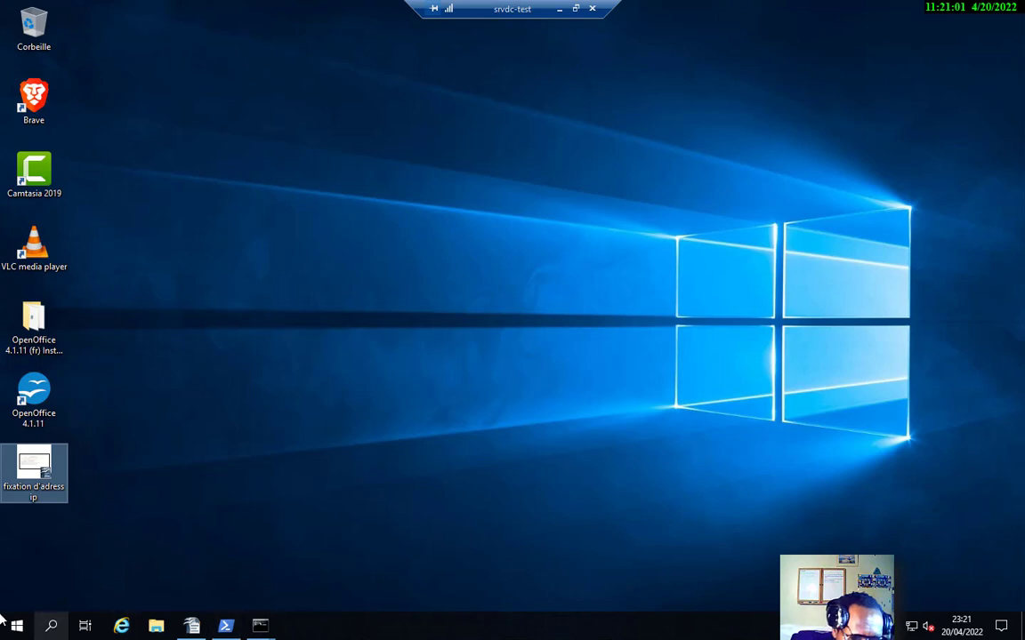
Open the Brave browser and decline making it the default browser.
{"action": "left_click", "coordinate": [38, 103]}
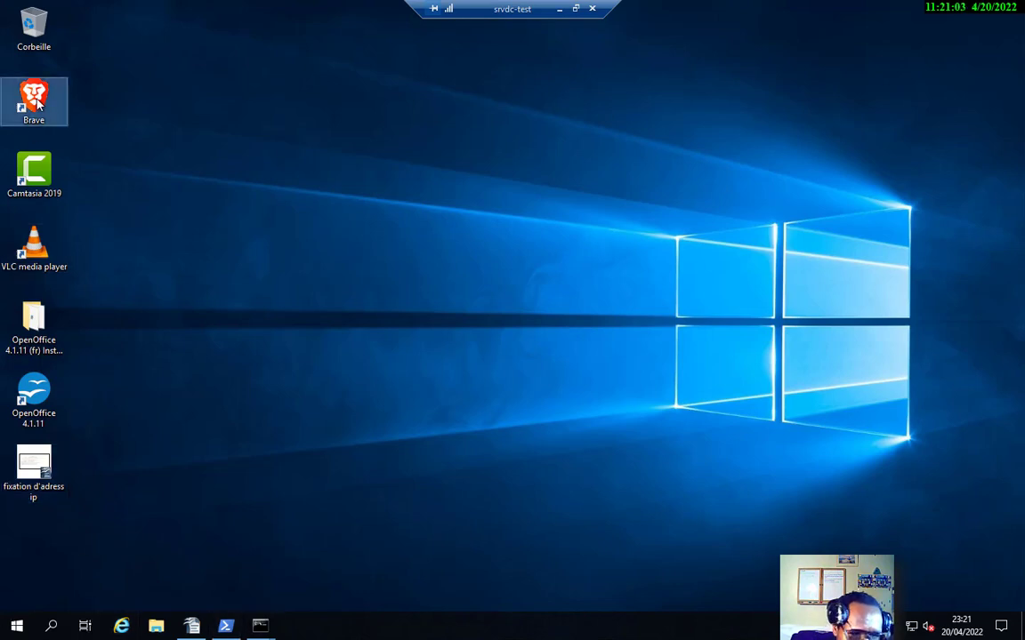
{"action": "double_click", "coordinate": [37, 102]}
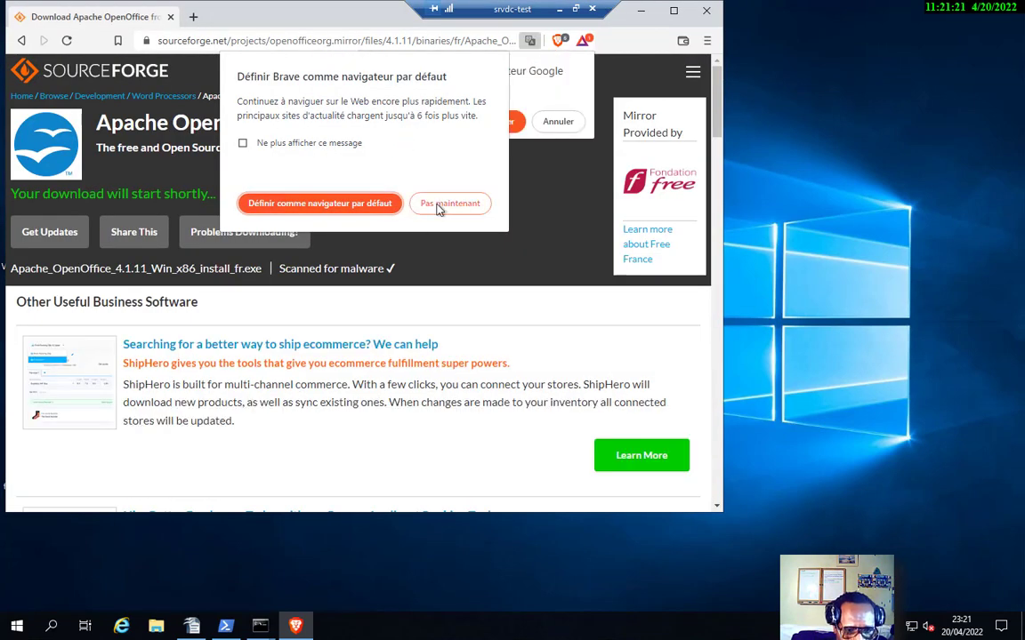
{"action": "left_click", "coordinate": [450, 203]}
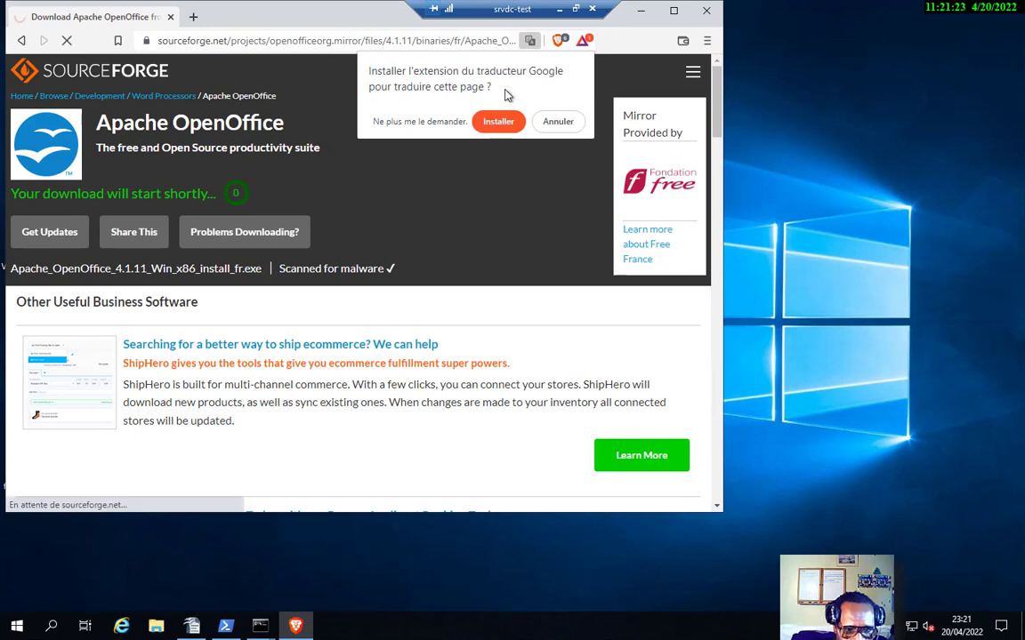
Open the google.fr homepage by searching for "google", cancelling the save prompt for the OpenOffice installer.
{"action": "left_click", "coordinate": [285, 41]}
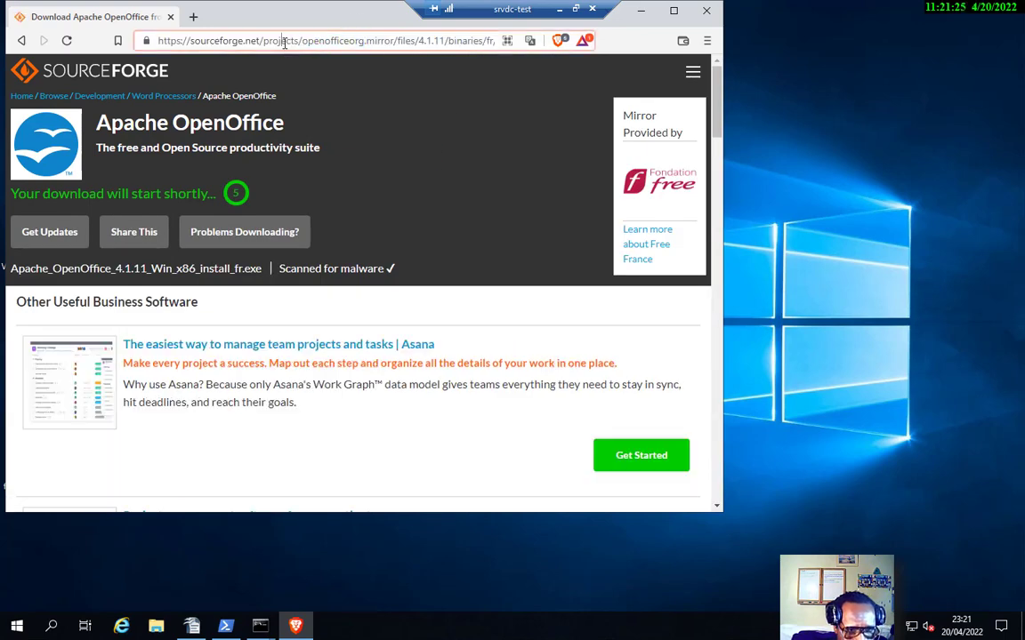
{"action": "triple_click", "coordinate": [284, 41]}
{"action": "type", "text": "go"}
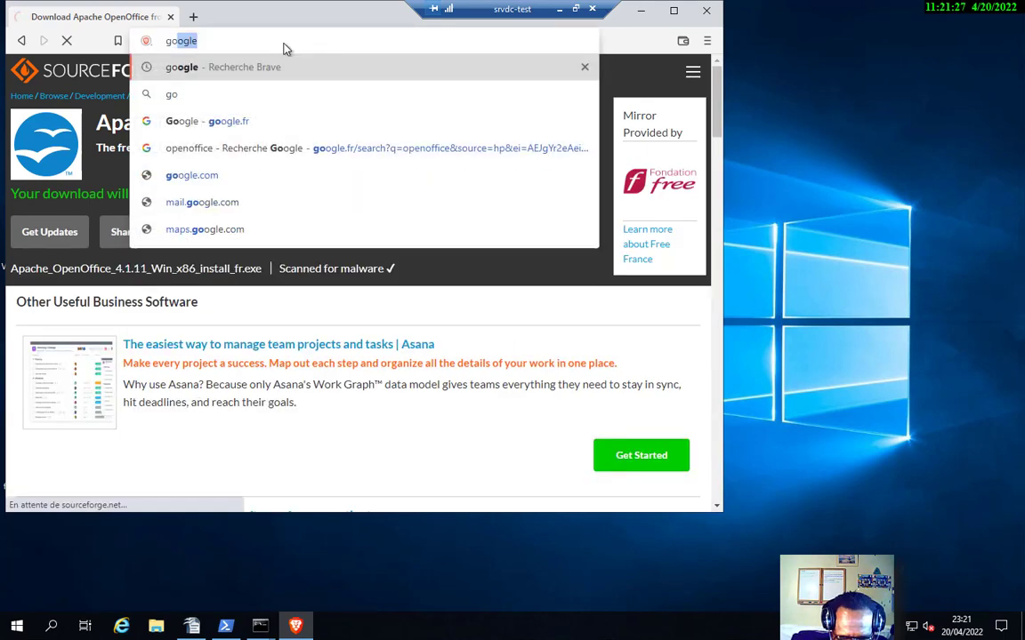
{"action": "type", "text": "ogle"}
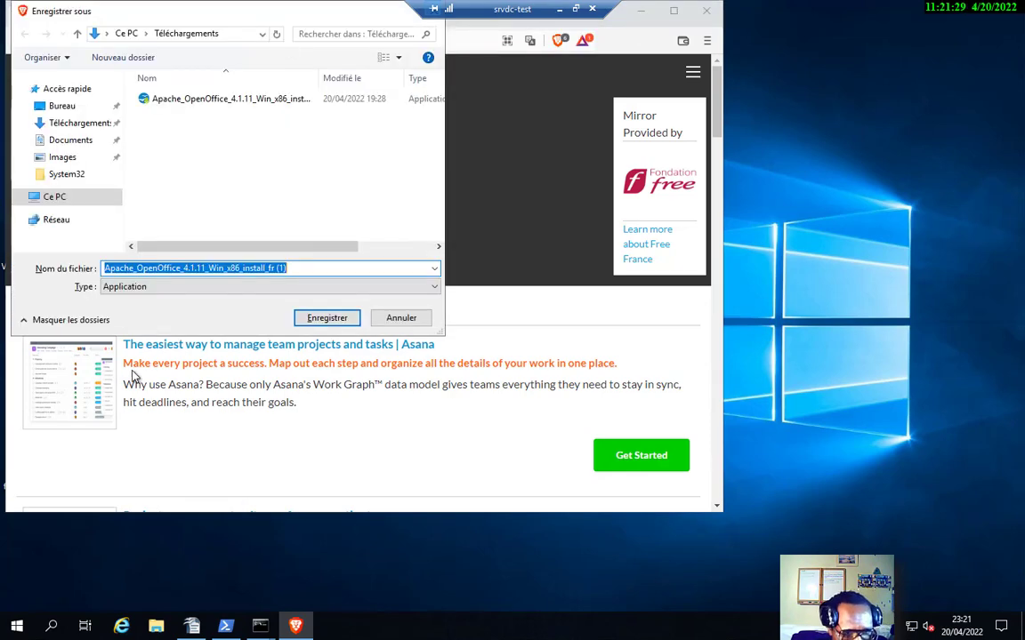
{"action": "left_click", "coordinate": [394, 315]}
{"action": "left_click", "coordinate": [337, 40]}
{"action": "left_click_drag", "start_coordinate": [426, 40], "coordinate": [376, 44]}
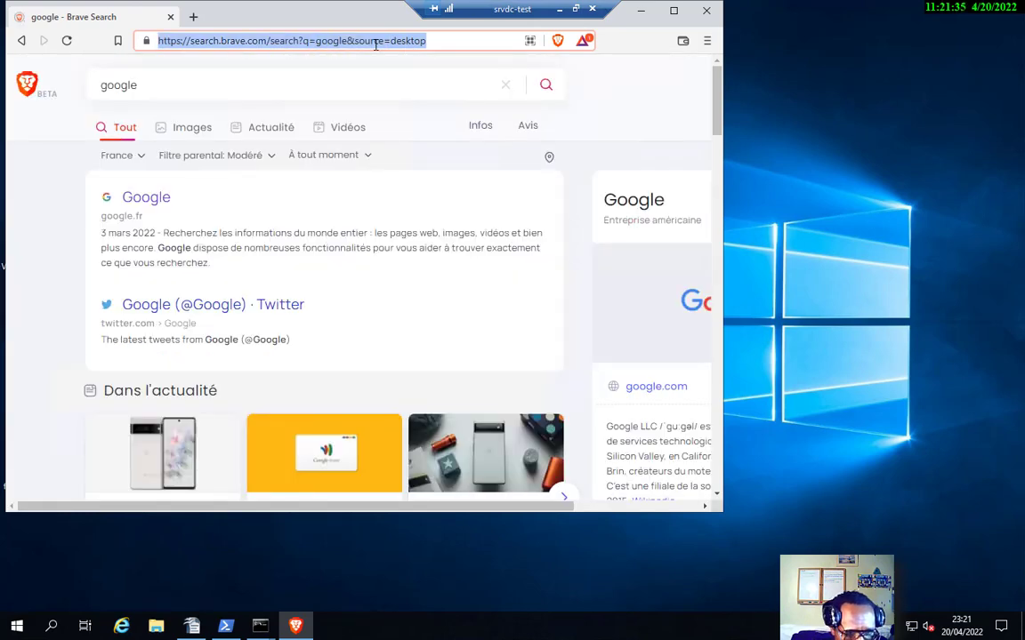
{"action": "left_click", "coordinate": [164, 198]}
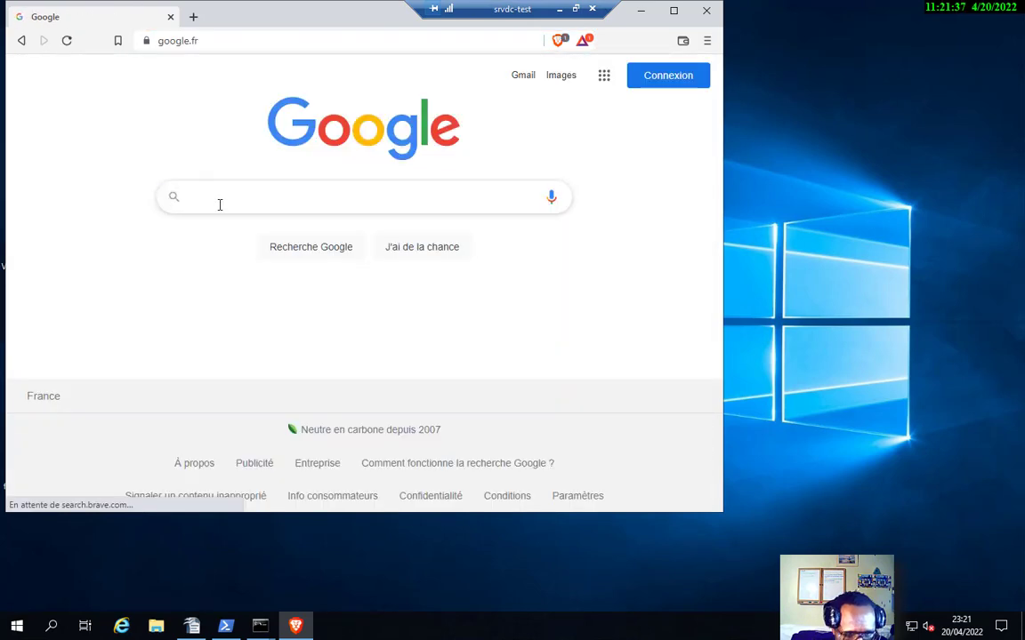
Search Google for 1.1.1.1 and maximize the browser window to read about this DNS resolver.
{"action": "type", "text": "1"}
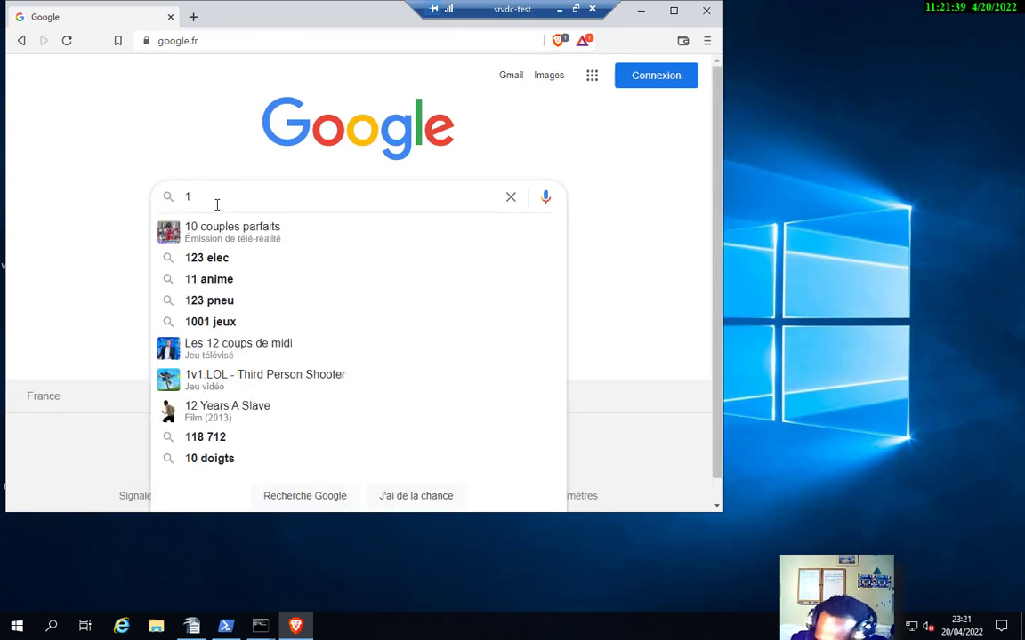
{"action": "type", "text": ".1.1"}
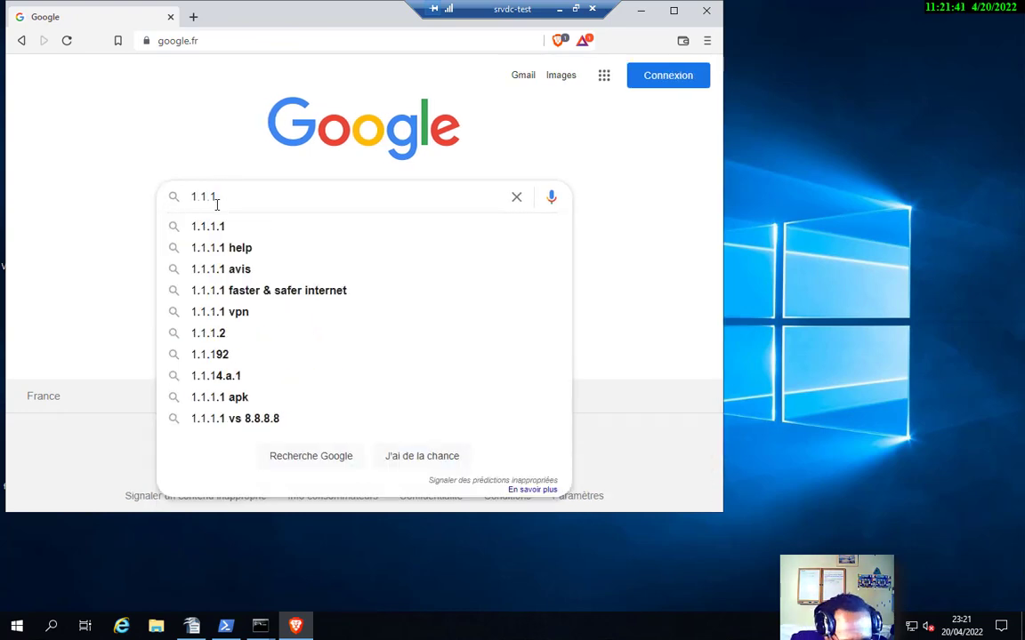
{"action": "type", "text": "."}
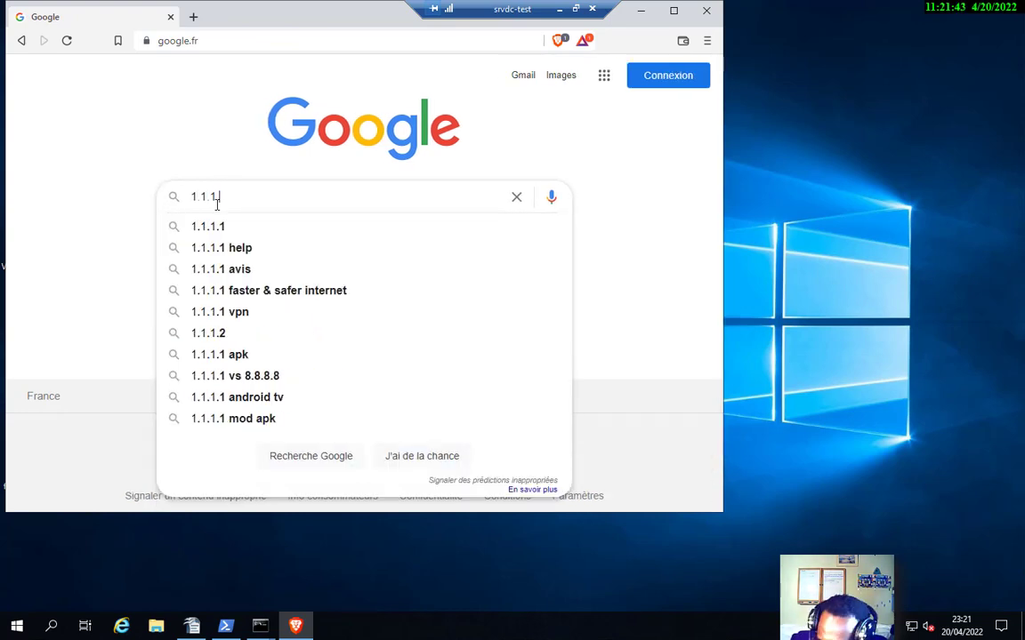
{"action": "type", "text": "1"}
{"action": "key", "text": "Return"}
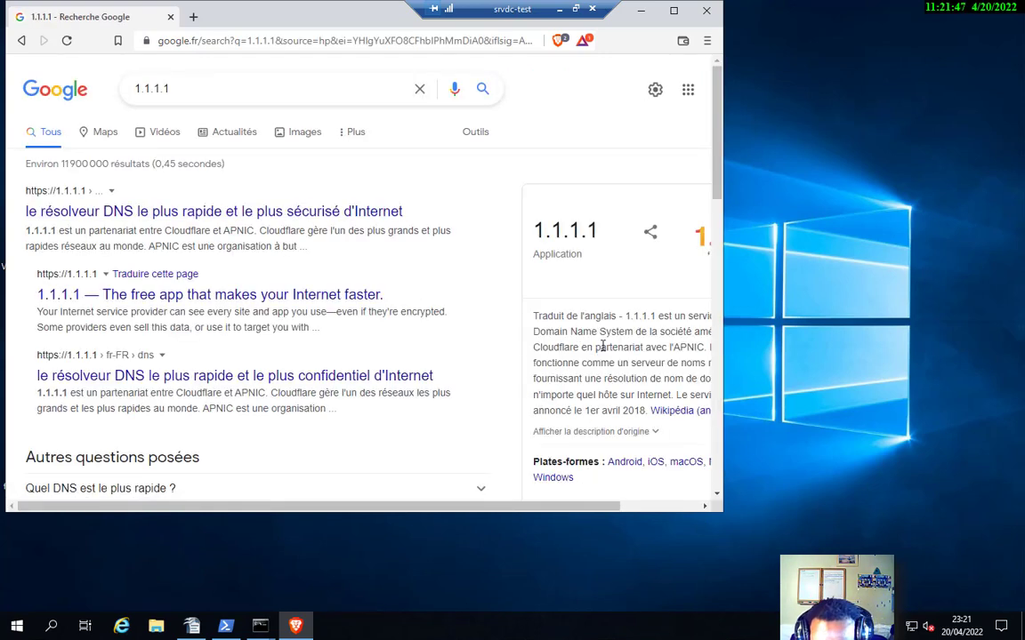
{"action": "left_click", "coordinate": [673, 12]}
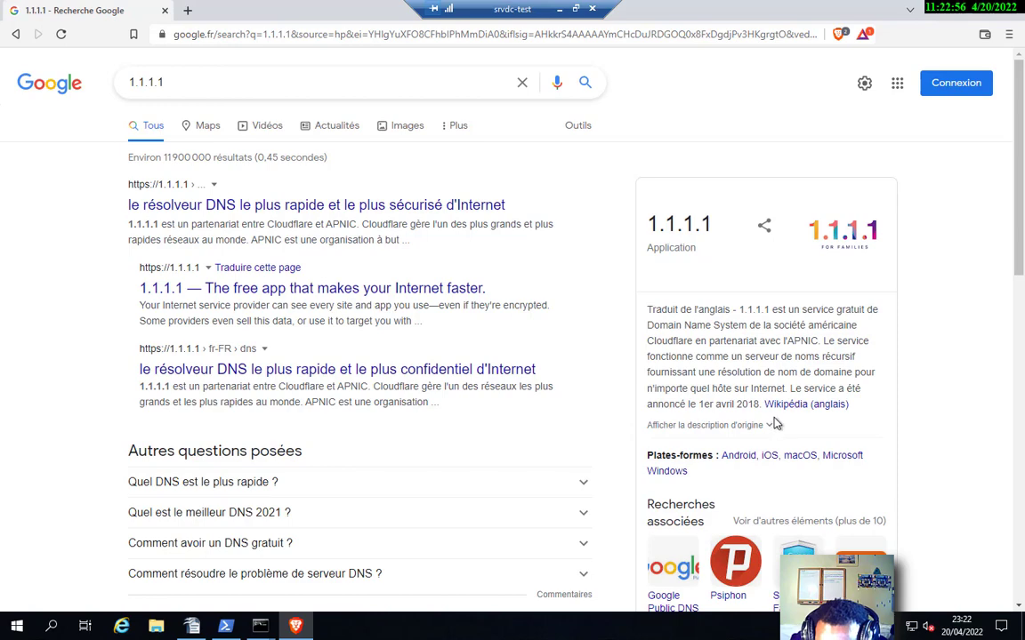
Replace the Google search with 9.9.9.9 and run it.
{"action": "double_click", "coordinate": [297, 80]}
{"action": "key", "text": "BackSpace"}
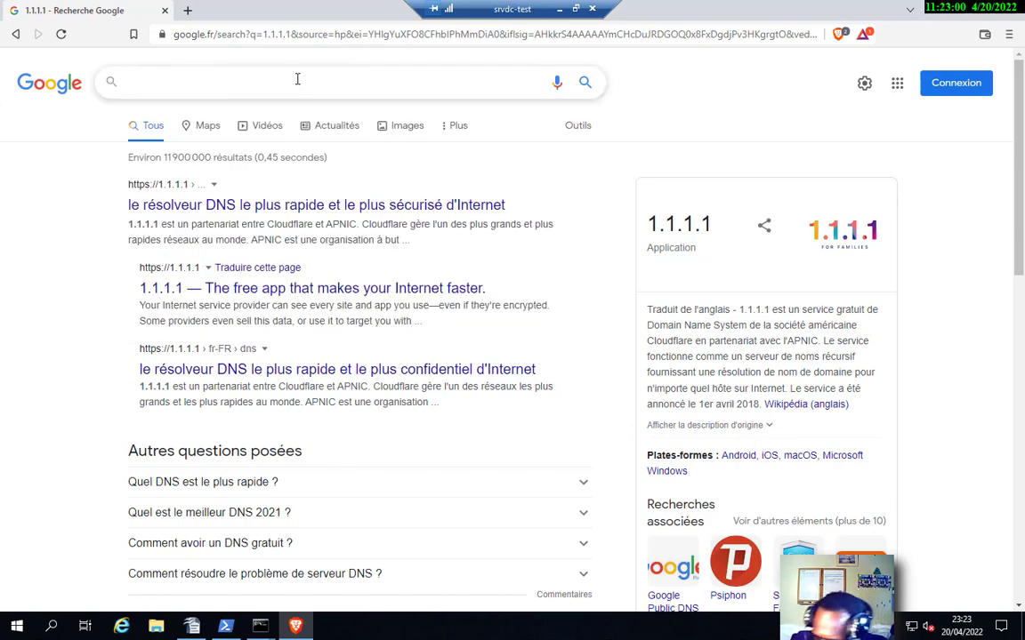
{"action": "type", "text": "9.9."}
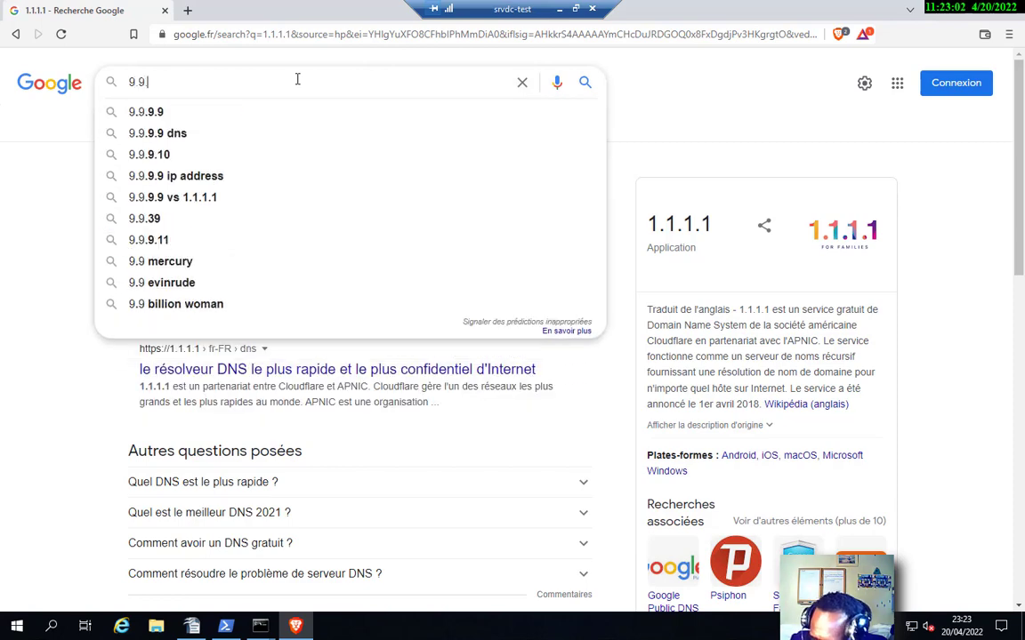
{"action": "type", "text": "9.9"}
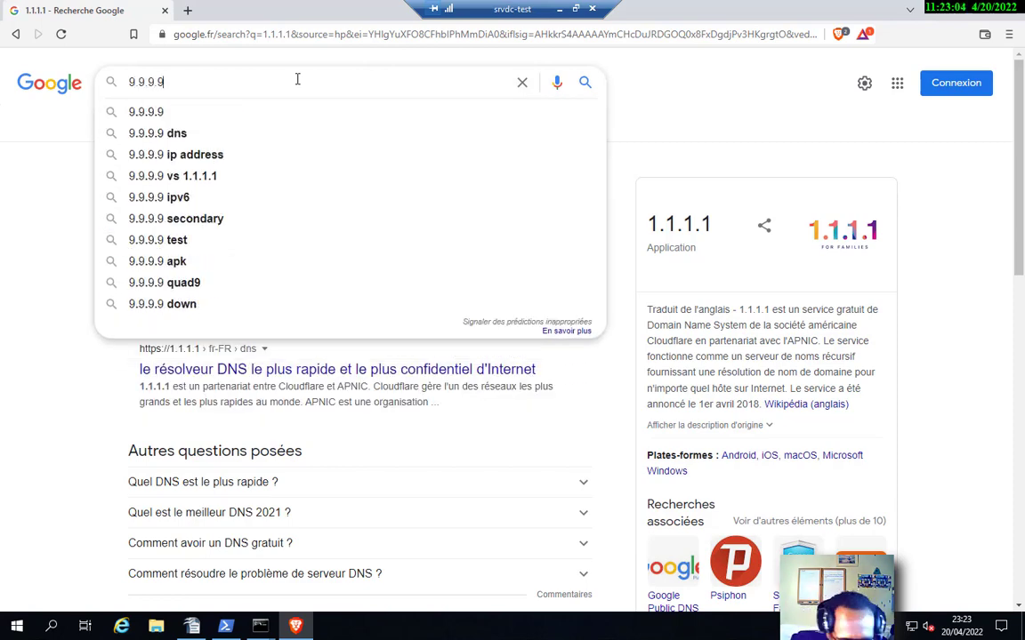
{"action": "key", "text": "Return"}
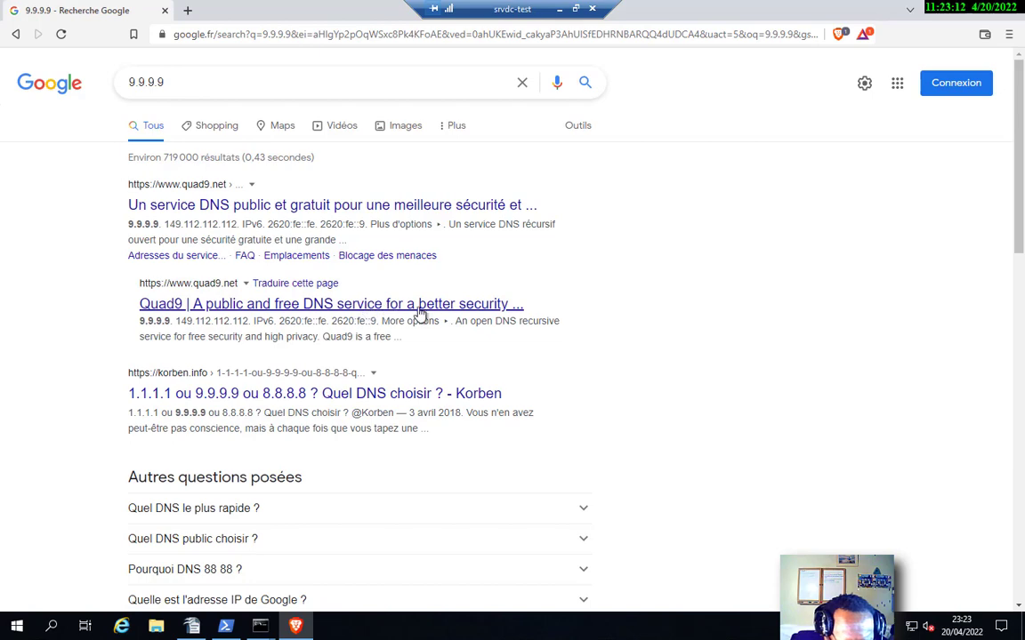
Open the French Quad9 website, skim its service description and return to the search results.
{"action": "left_click", "coordinate": [300, 215]}
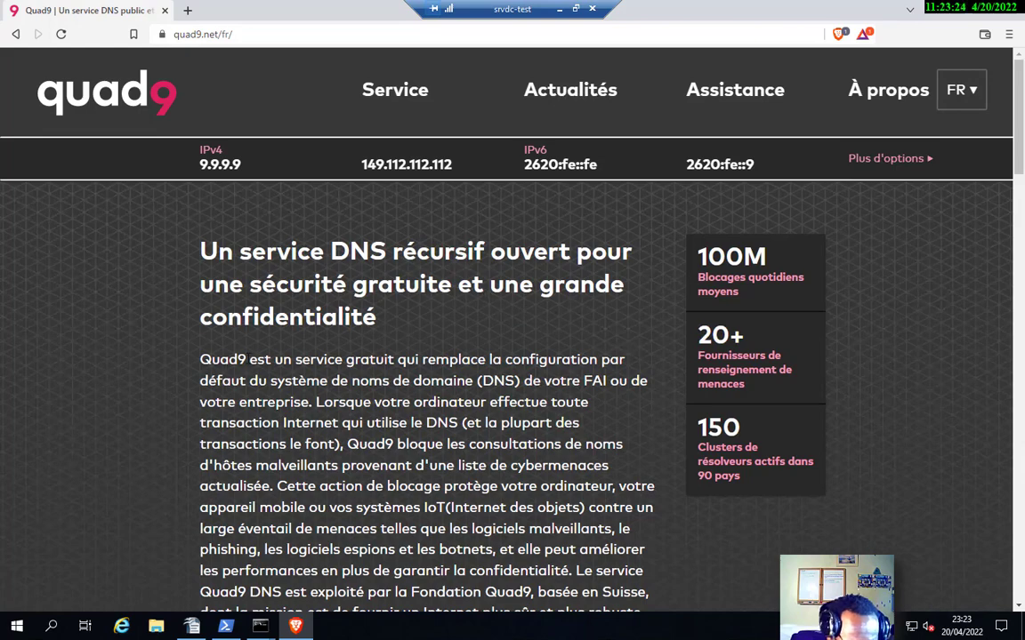
{"action": "scroll", "coordinate": [412, 423], "scroll_direction": "down", "scroll_amount": 4}
{"action": "scroll", "coordinate": [412, 422], "scroll_direction": "up", "scroll_amount": 4}
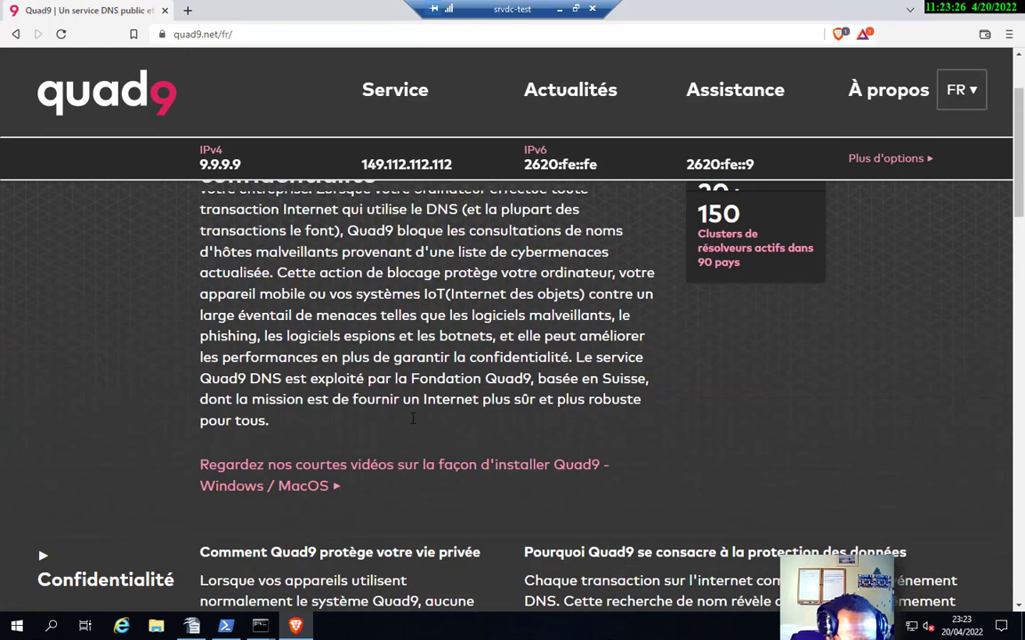
{"action": "left_click", "coordinate": [12, 36]}
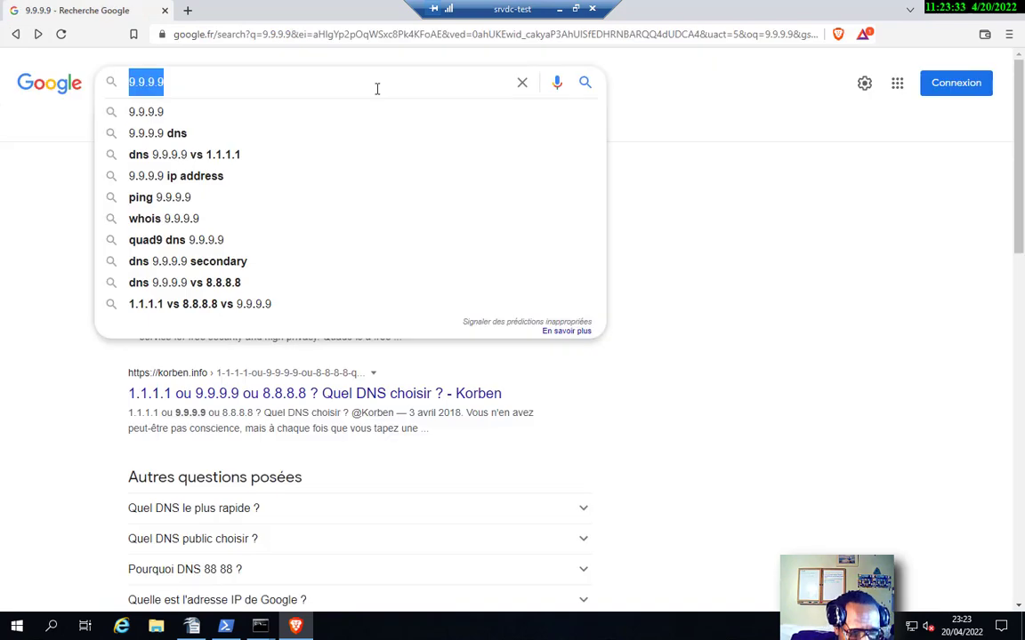
Search for "9.9.9.9 wikipedia" and open the Quad9 article on Wikipedia.
{"action": "left_click", "coordinate": [281, 88]}
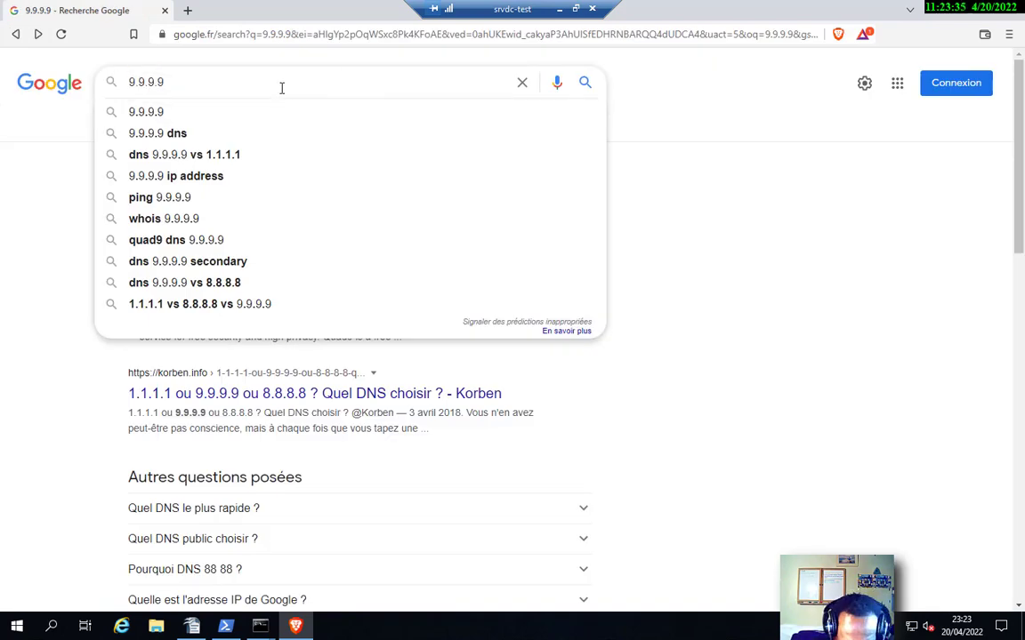
{"action": "type", "text": "w"}
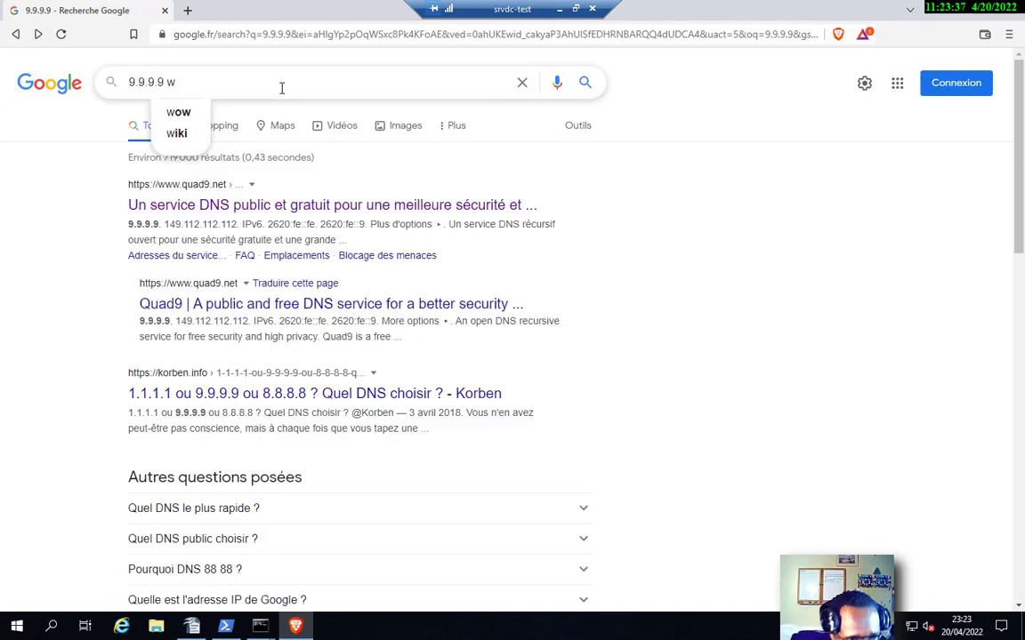
{"action": "type", "text": "i"}
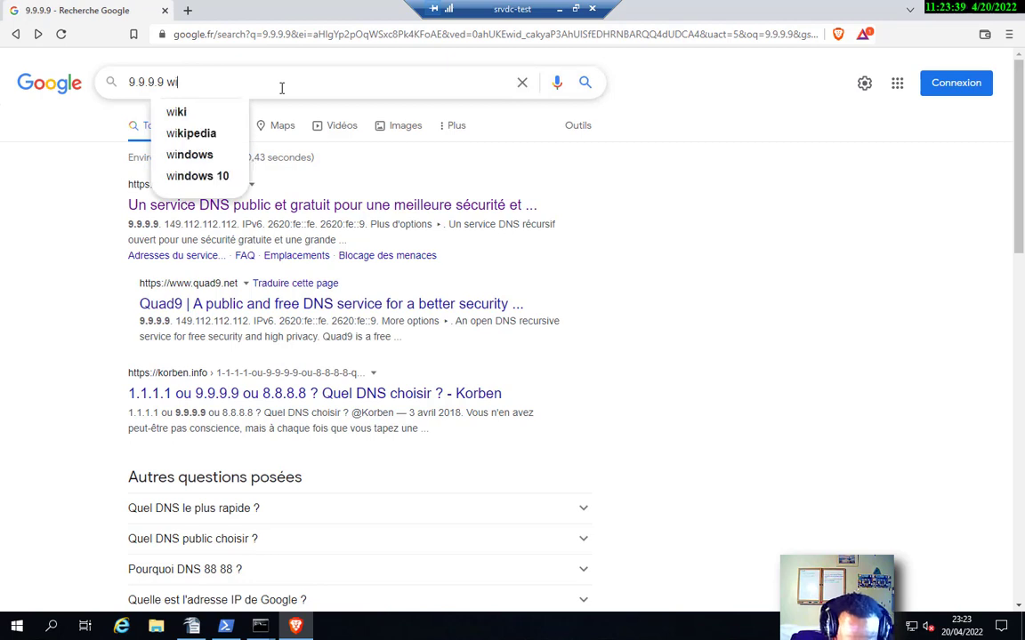
{"action": "type", "text": "kipedia"}
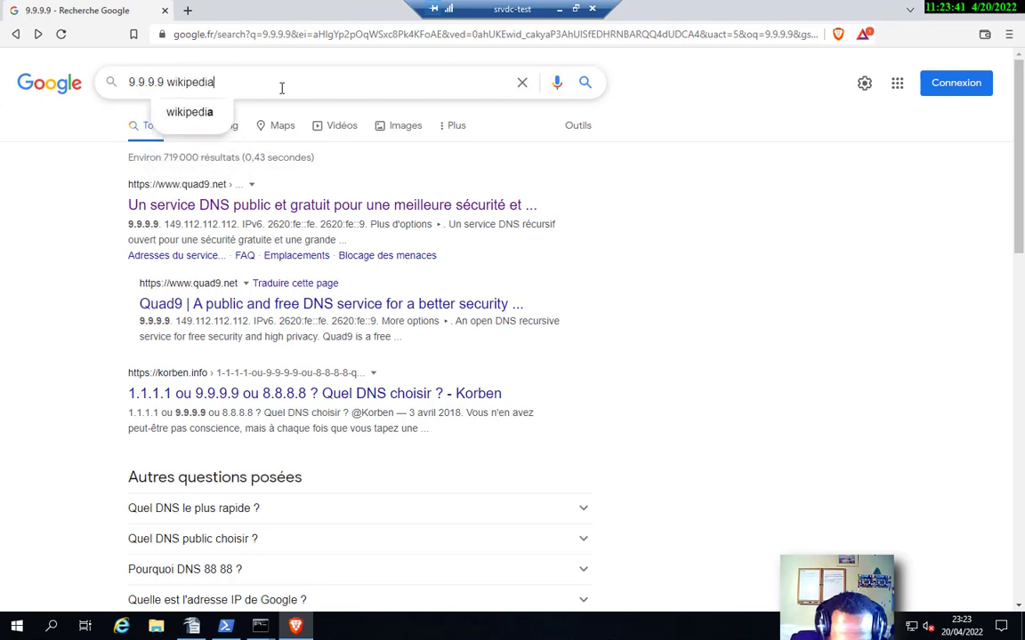
{"action": "key", "text": "Return"}
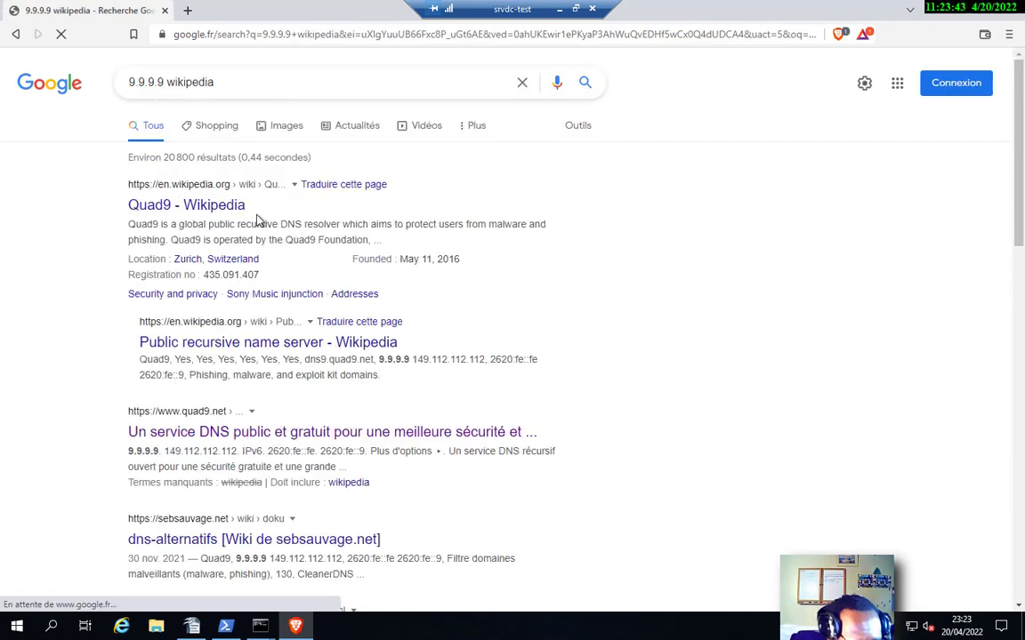
{"action": "left_click", "coordinate": [205, 210]}
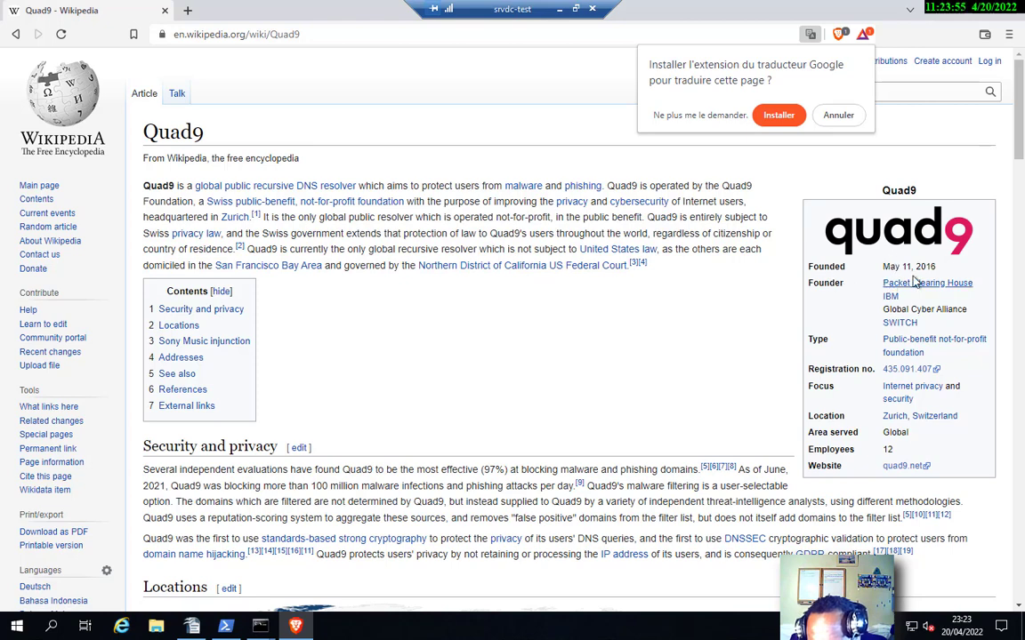
Leave the Quad9 article for the search results and search Google for 8.8.8.8.
{"action": "mouse_move", "coordinate": [890, 299]}
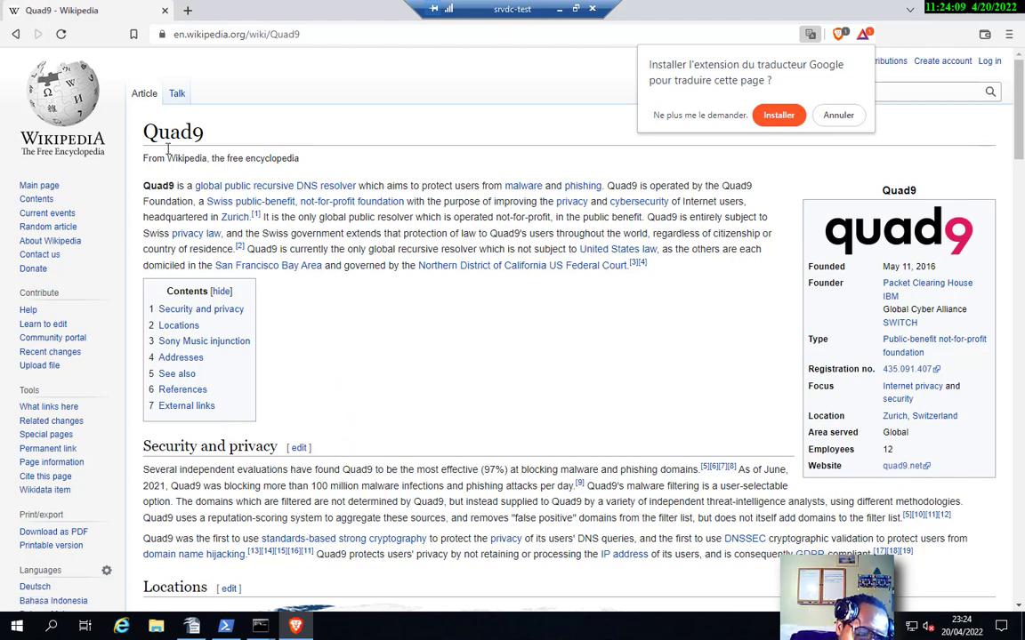
{"action": "left_click", "coordinate": [17, 33]}
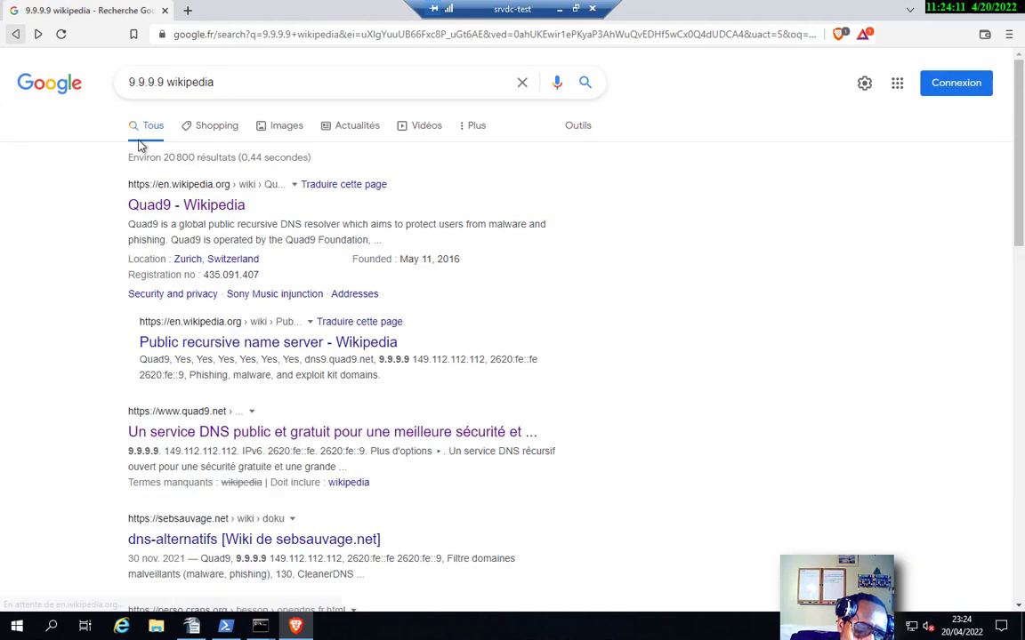
{"action": "triple_click", "coordinate": [239, 85]}
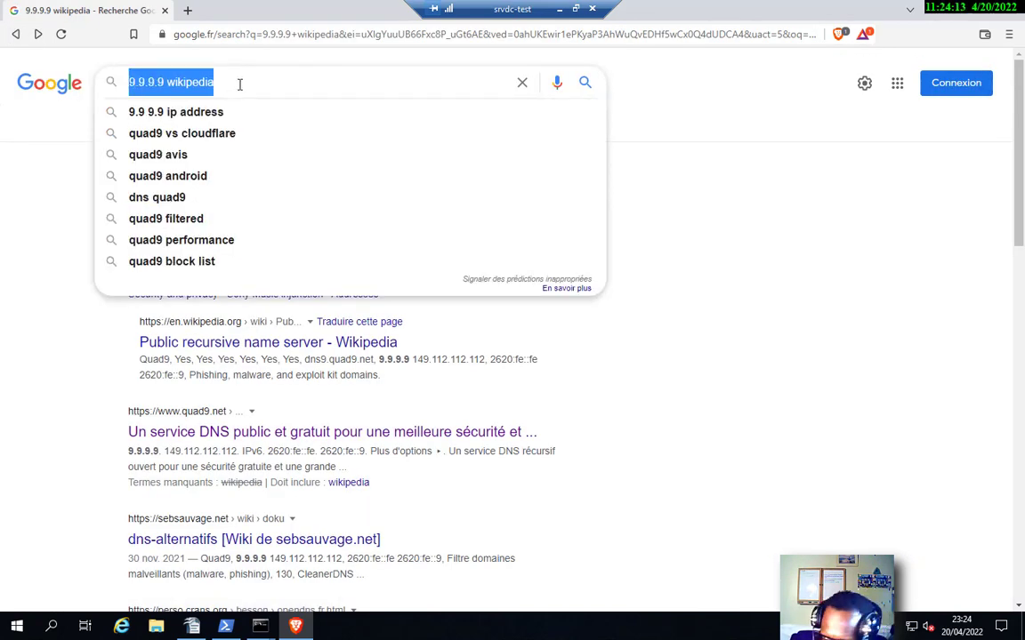
{"action": "type", "text": "8.8.8"}
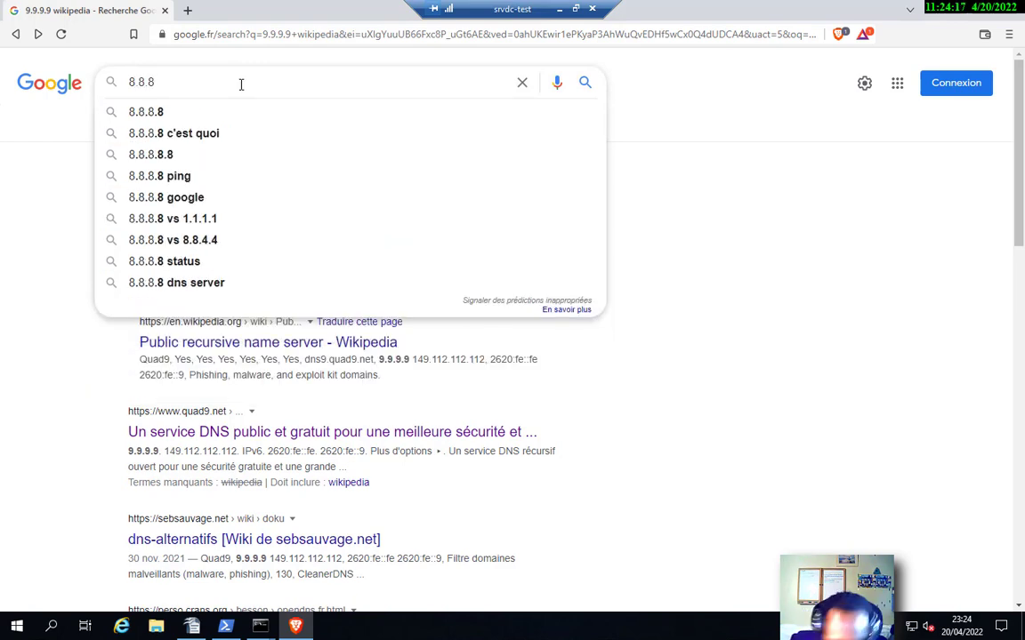
{"action": "type", "text": ".8"}
{"action": "key", "text": "Return"}
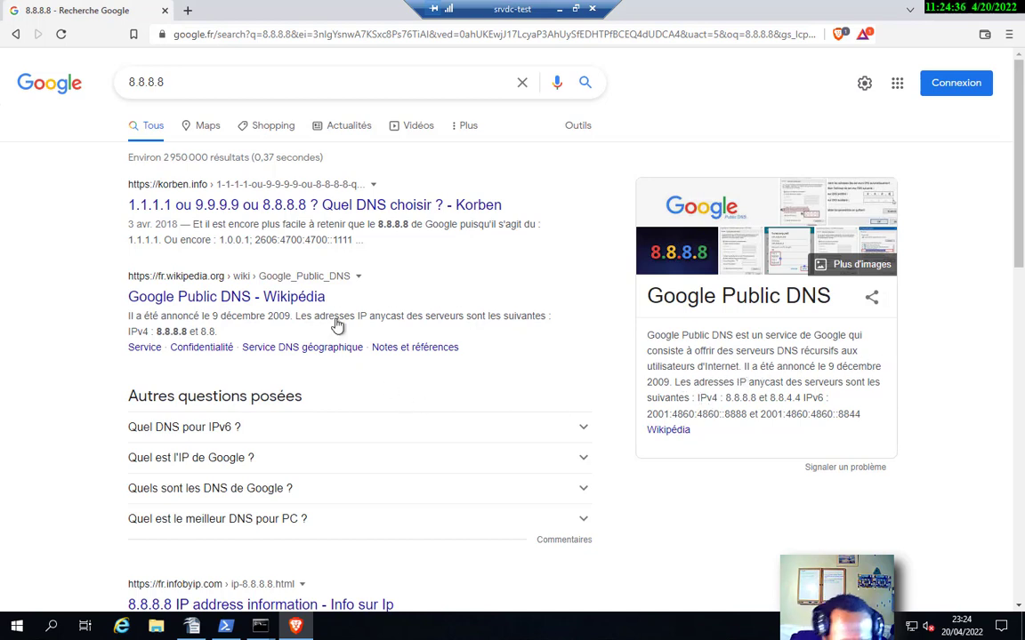
Clear the 8.8.8.8 query from the Google search box and close the browser window.
{"action": "left_click", "coordinate": [229, 87]}
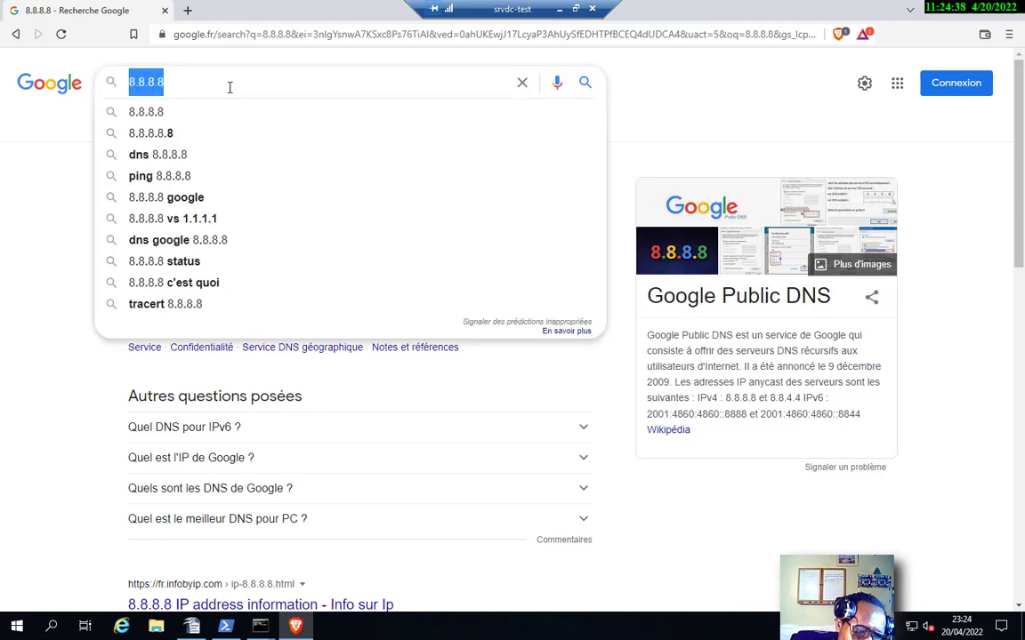
{"action": "key", "text": "BackSpace"}
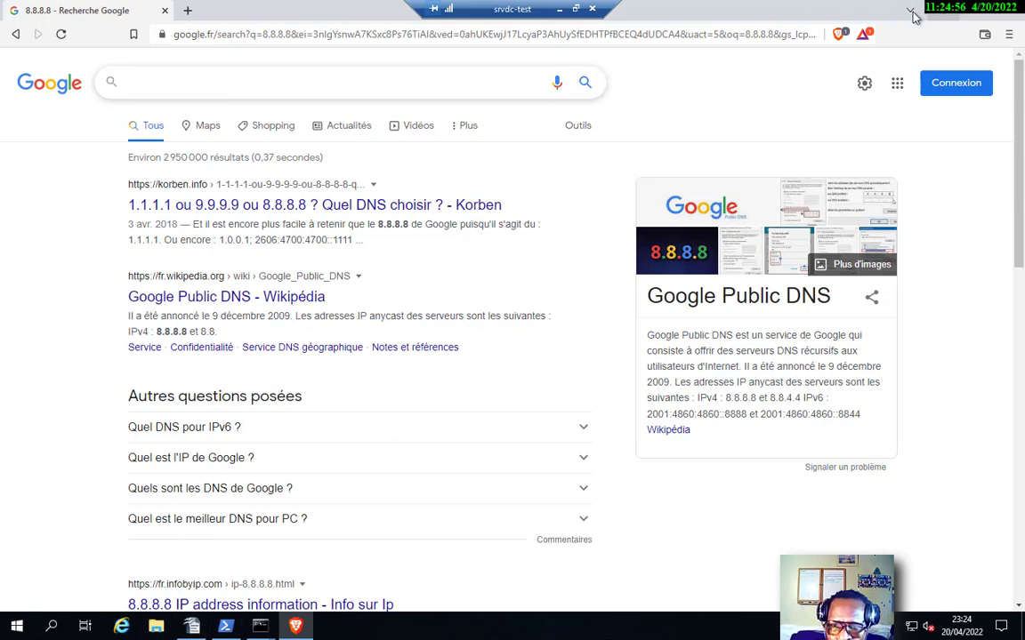
{"action": "left_click", "coordinate": [1016, 10]}
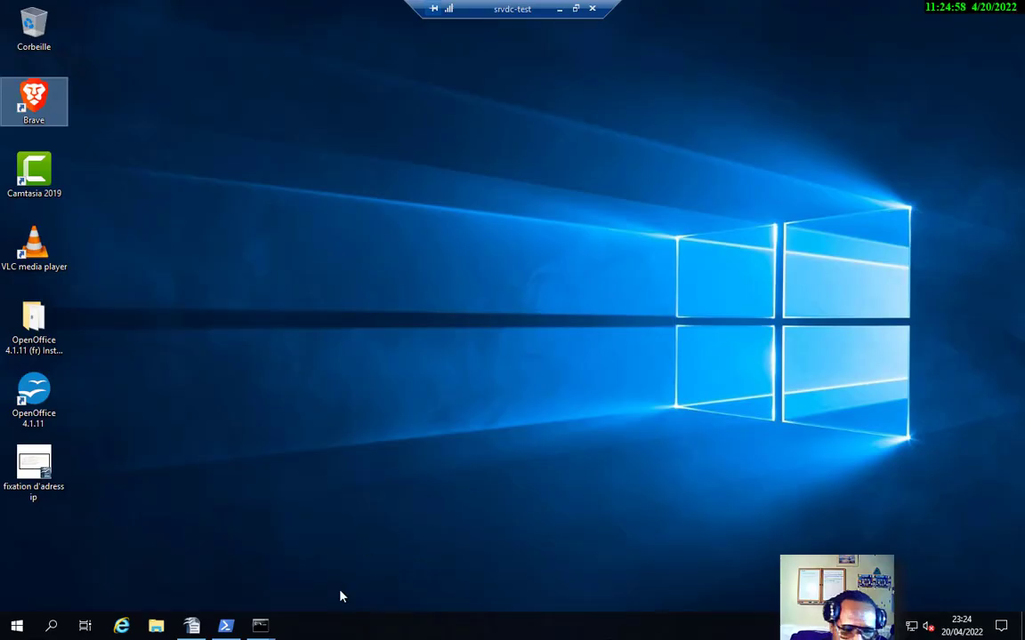
Reopen the Brave browser, search for google and open the google.fr home page from the results.
{"action": "double_click", "coordinate": [35, 102]}
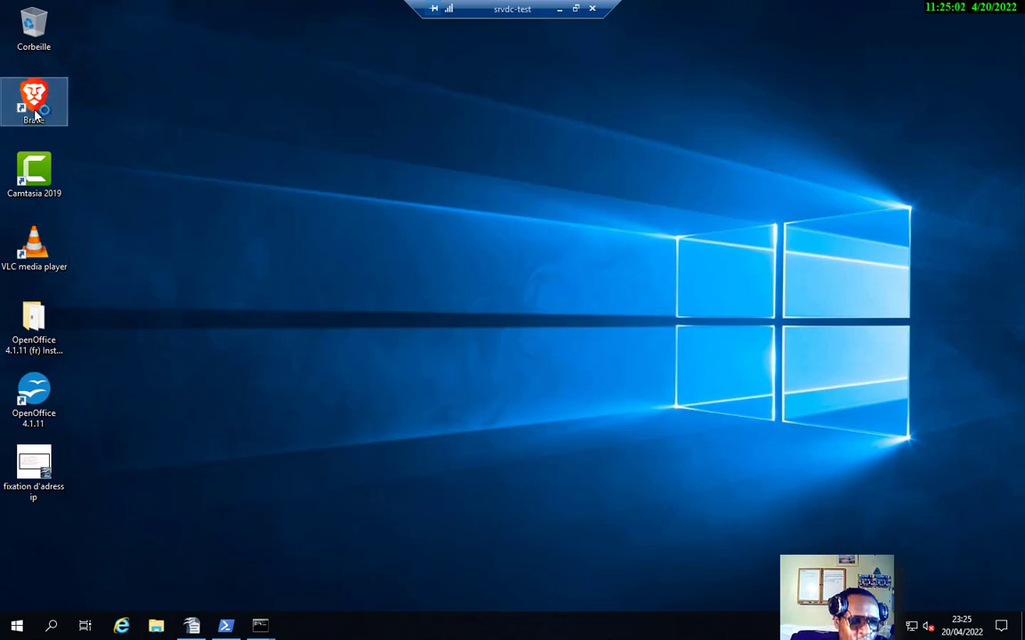
{"action": "left_click", "coordinate": [336, 34]}
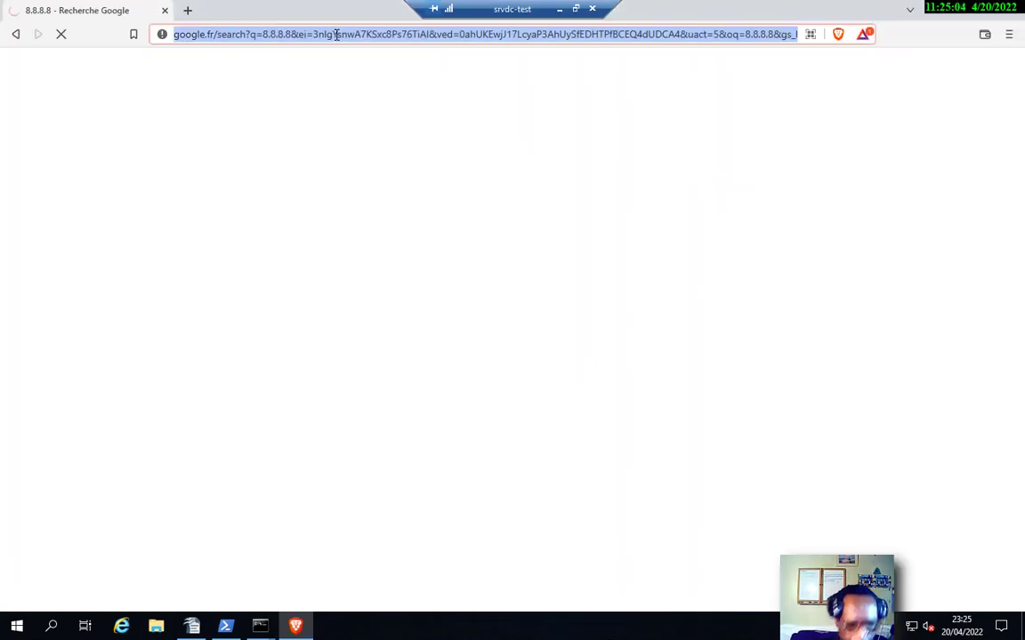
{"action": "type", "text": "goog"}
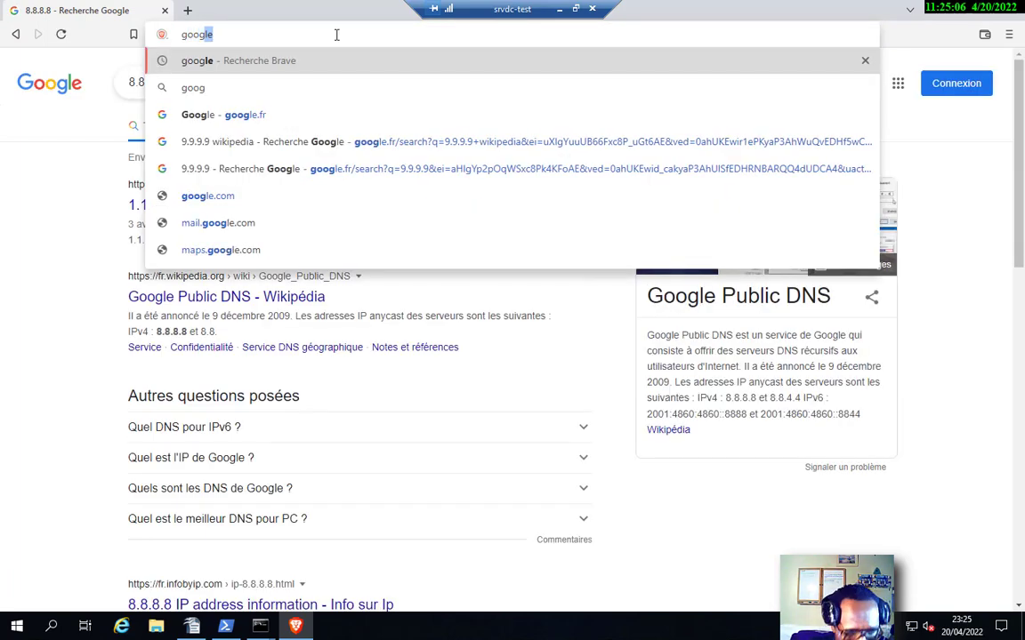
{"action": "key", "text": "Return"}
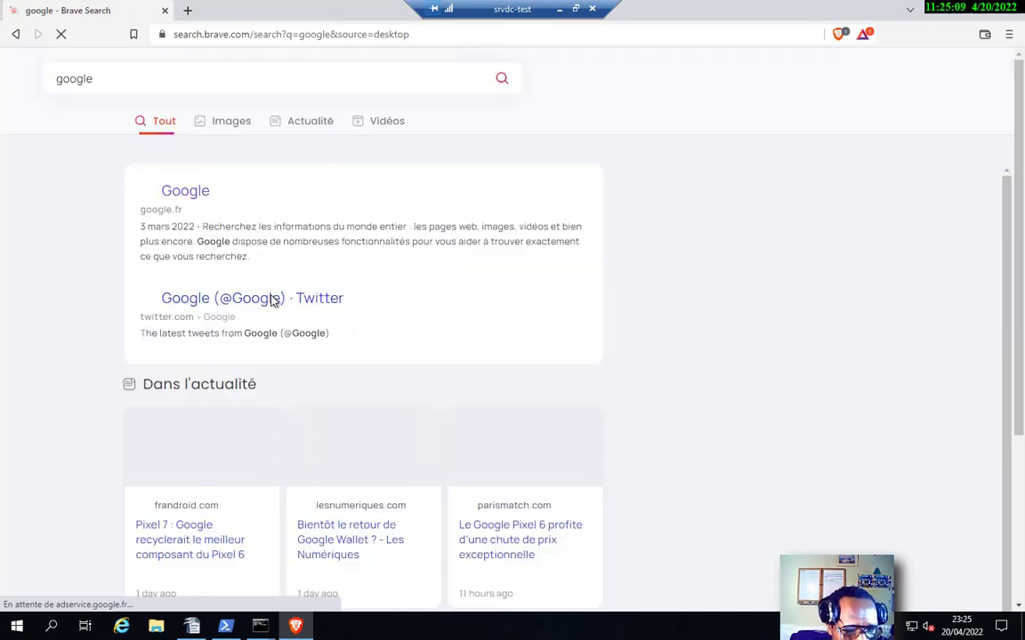
{"action": "left_click", "coordinate": [200, 192]}
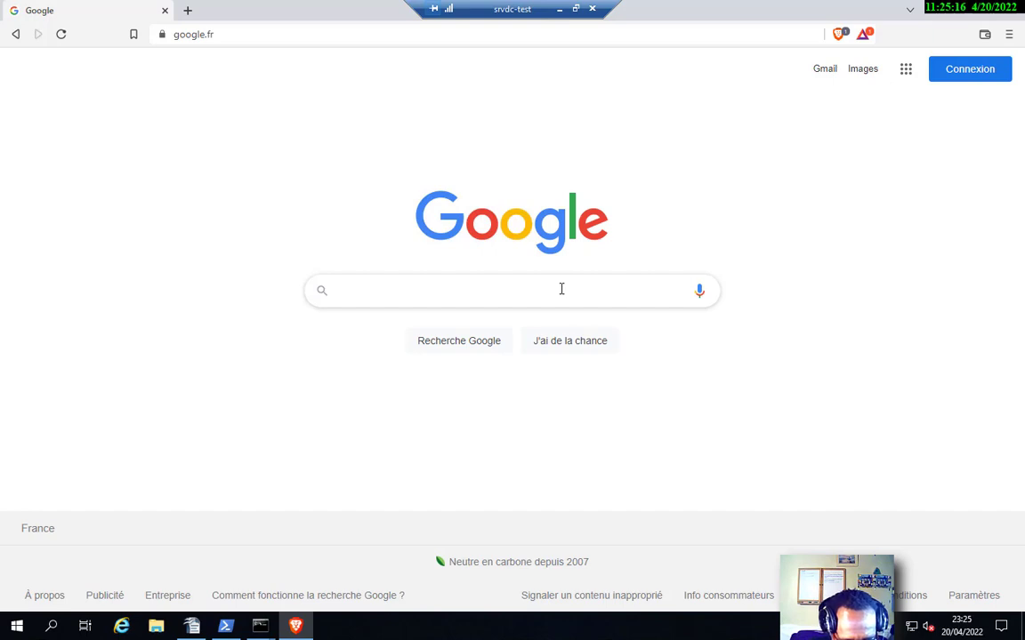
Search Google for charlenetek to test the internet connection.
{"action": "type", "text": "ch"}
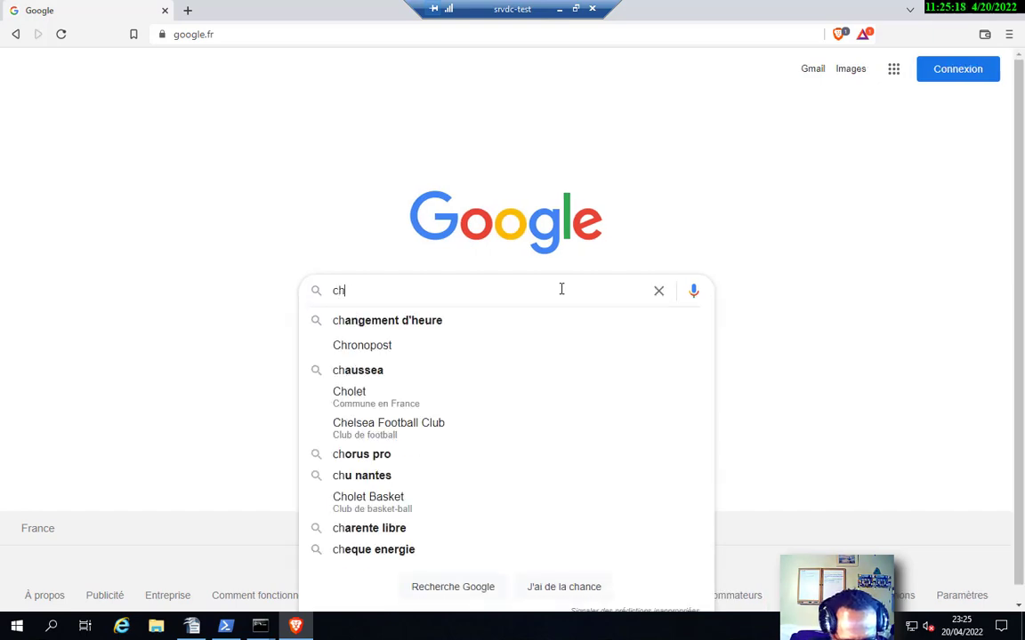
{"action": "type", "text": "arlenetek"}
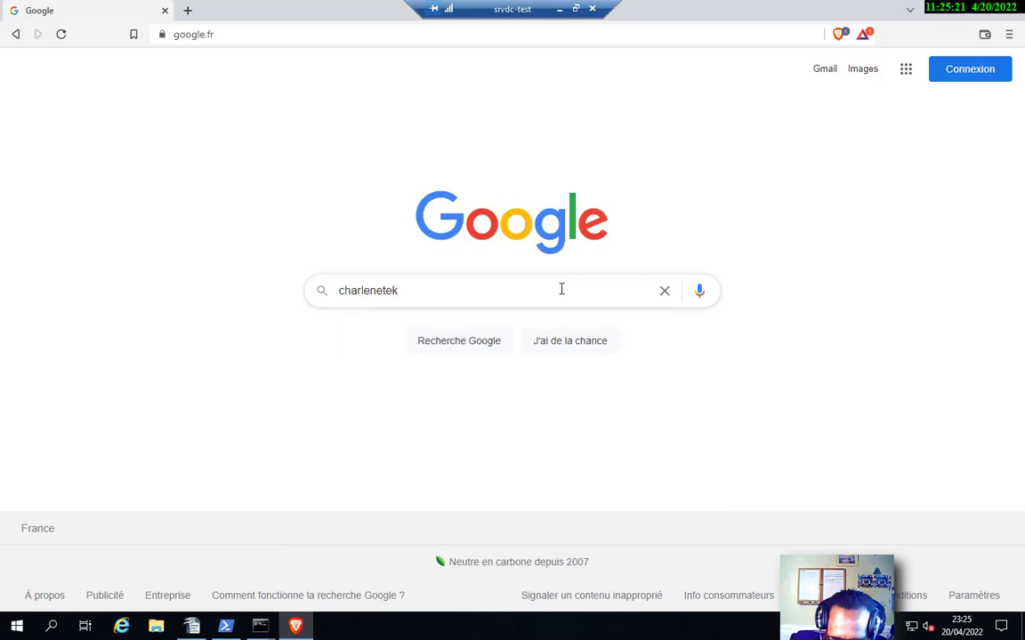
{"action": "key", "text": "Return"}
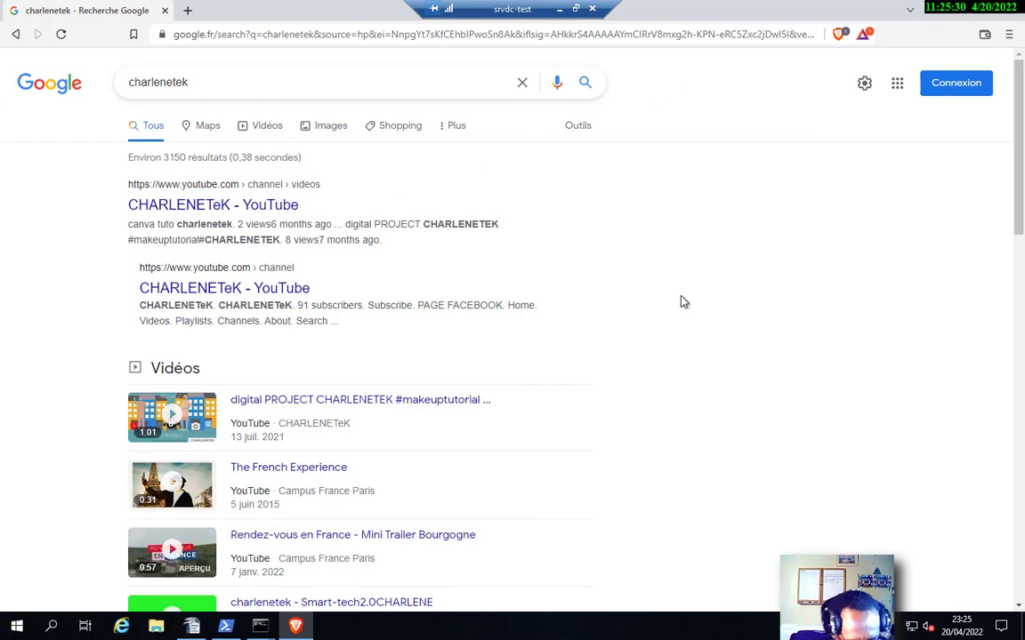
Open Network Connections by running ncpa.cpl and bring up the available actions for the skt1 adapter.
{"action": "key", "text": "super+r"}
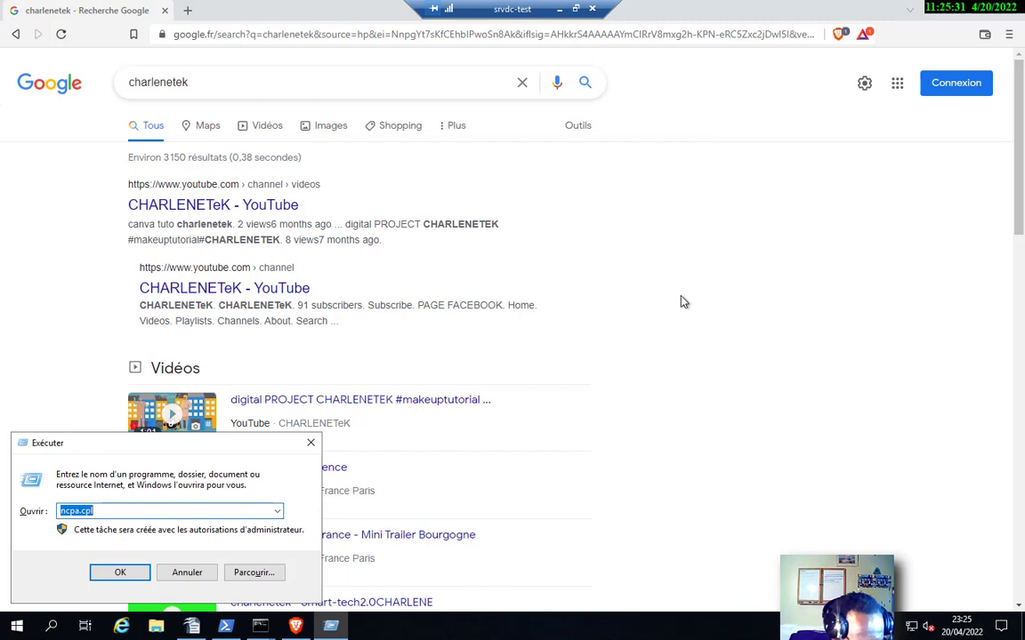
{"action": "left_click", "coordinate": [124, 573]}
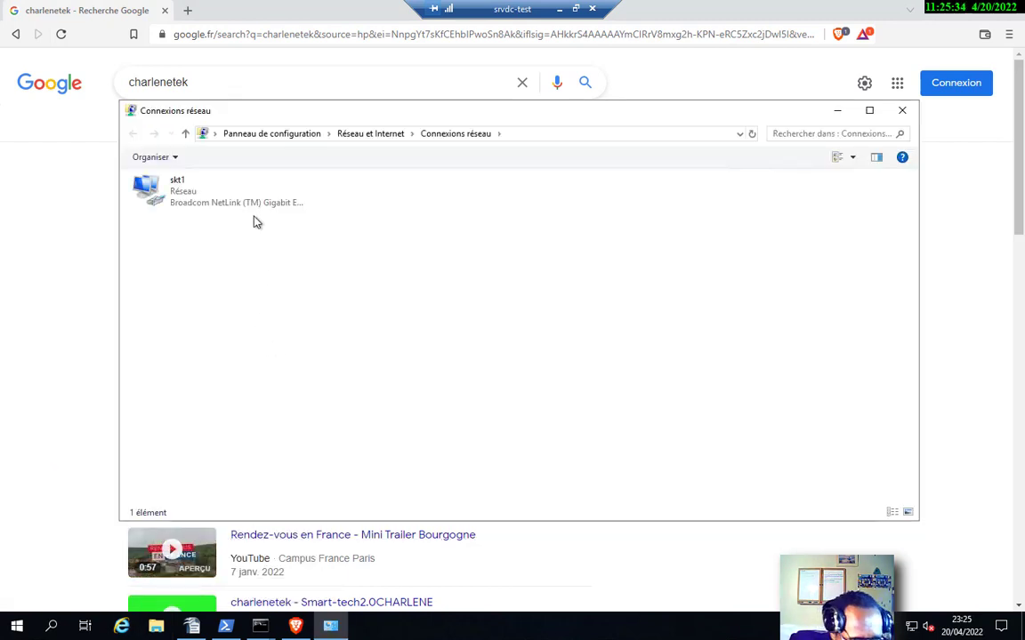
{"action": "right_click", "coordinate": [159, 189]}
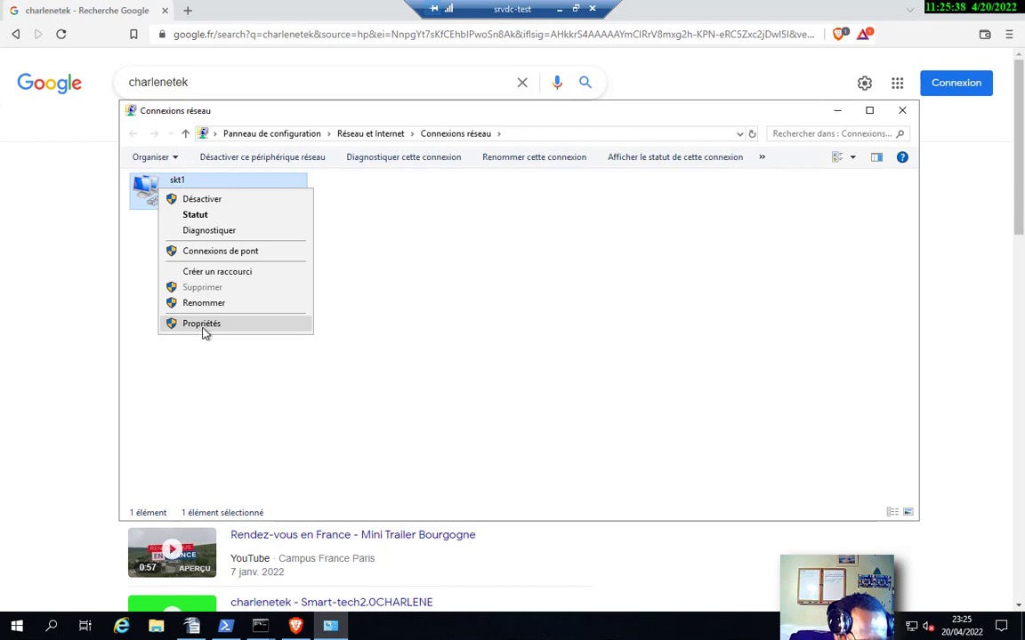
Switch to the Command Prompt window showing the ipconfig output, ping 8.8.8.8 and review the replies.
{"action": "left_click", "coordinate": [261, 626]}
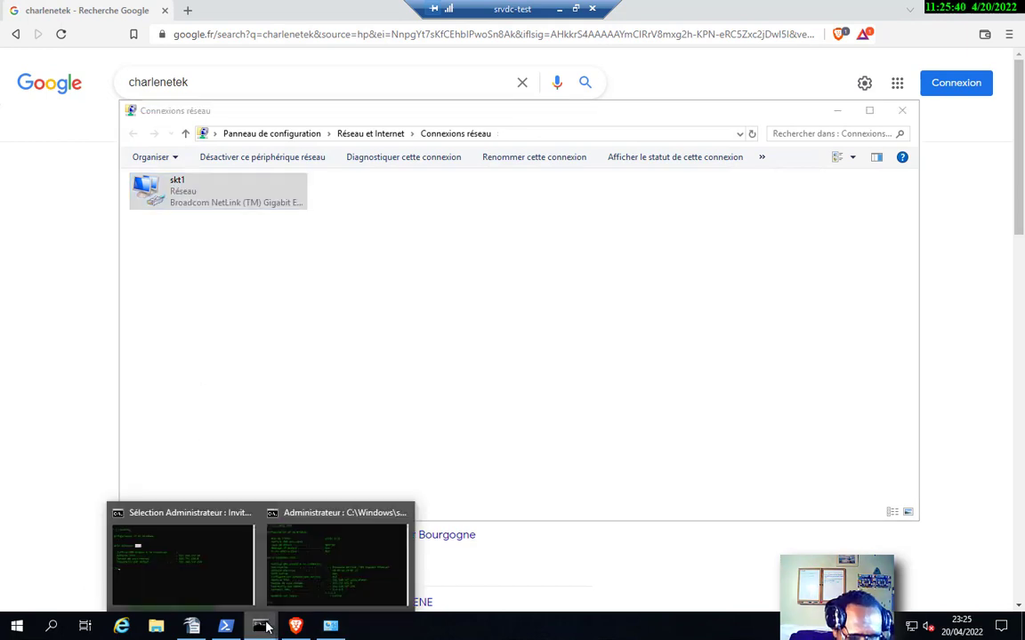
{"action": "left_click", "coordinate": [206, 574]}
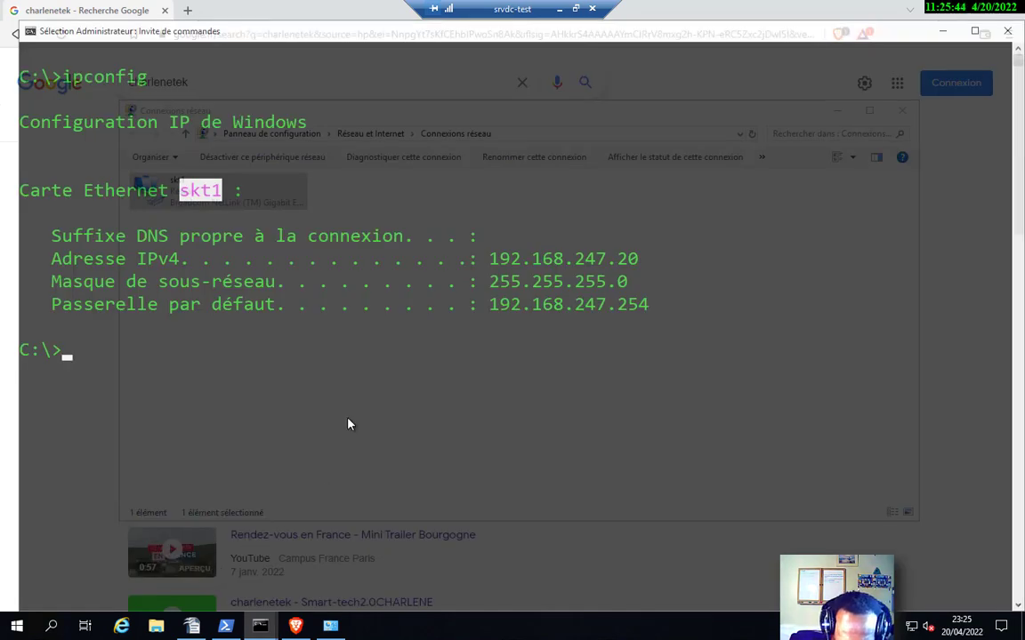
{"action": "type", "text": "ping"}
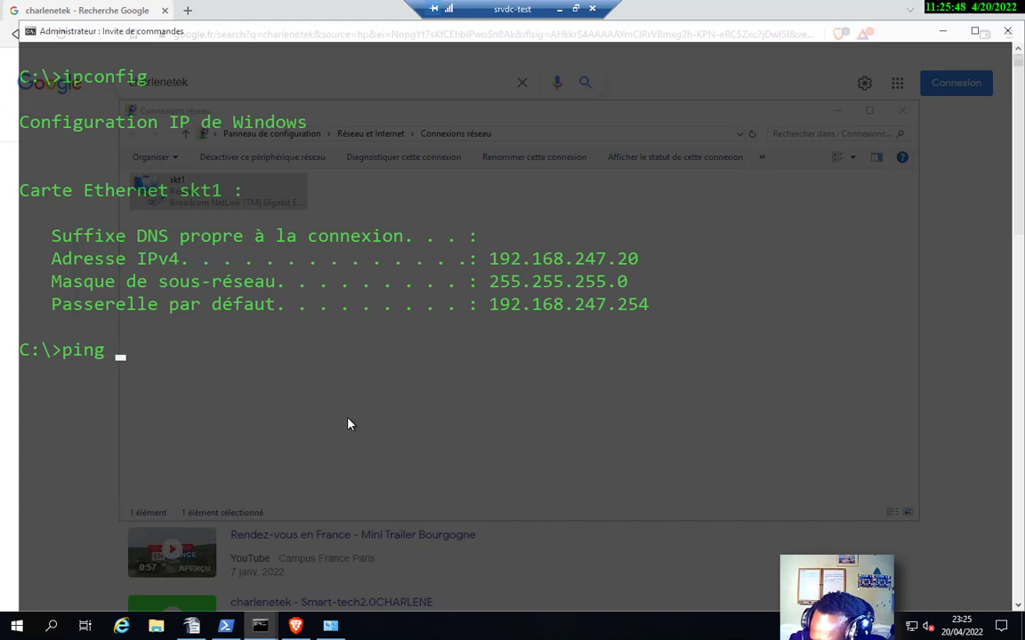
{"action": "type", "text": " 8.8.8"}
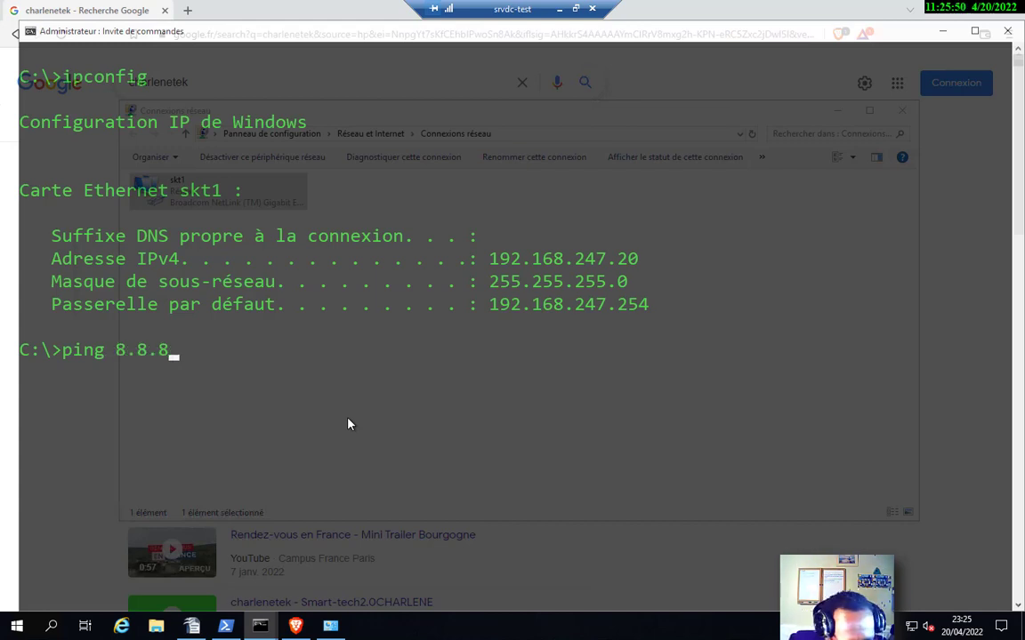
{"action": "type", "text": ".8"}
{"action": "key", "text": "Return"}
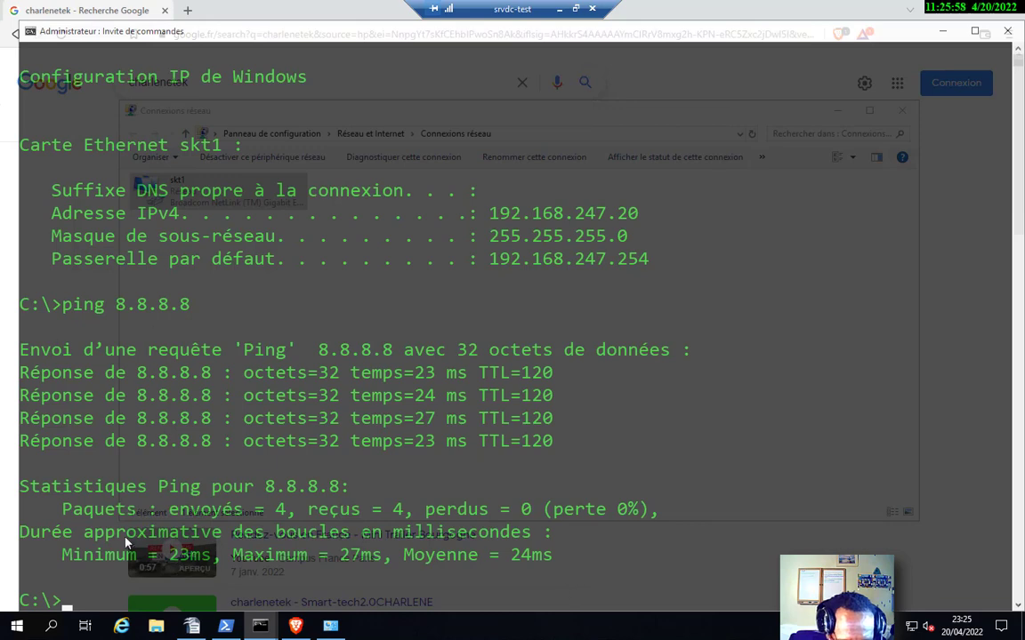
{"action": "scroll", "coordinate": [600, 458], "scroll_direction": "down", "scroll_amount": 3}
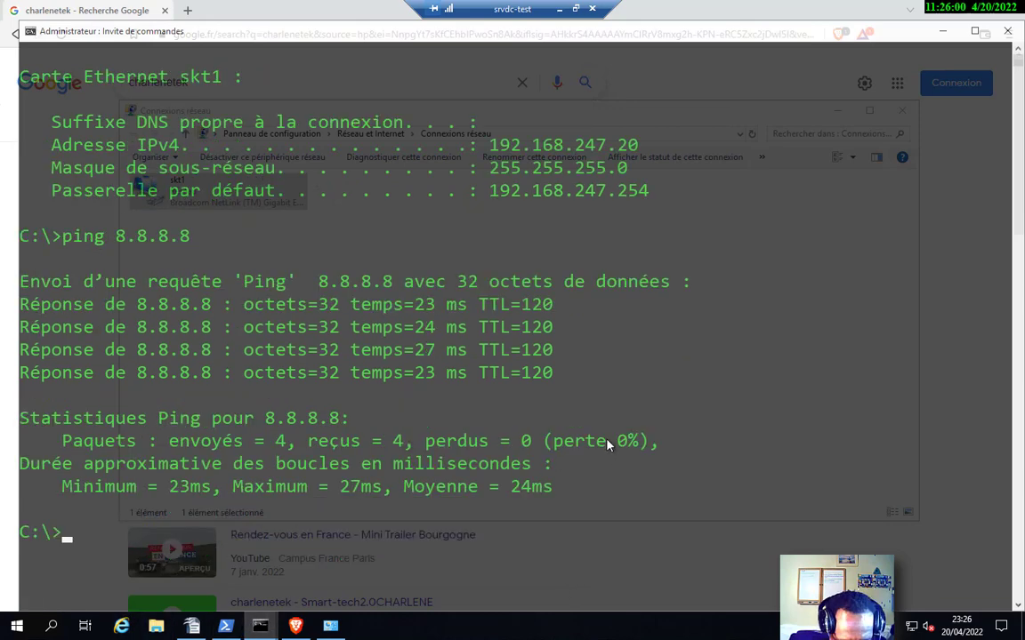
Clear the Command Prompt screen with the cls command.
{"action": "type", "text": "clos"}
{"action": "key", "text": "Return"}
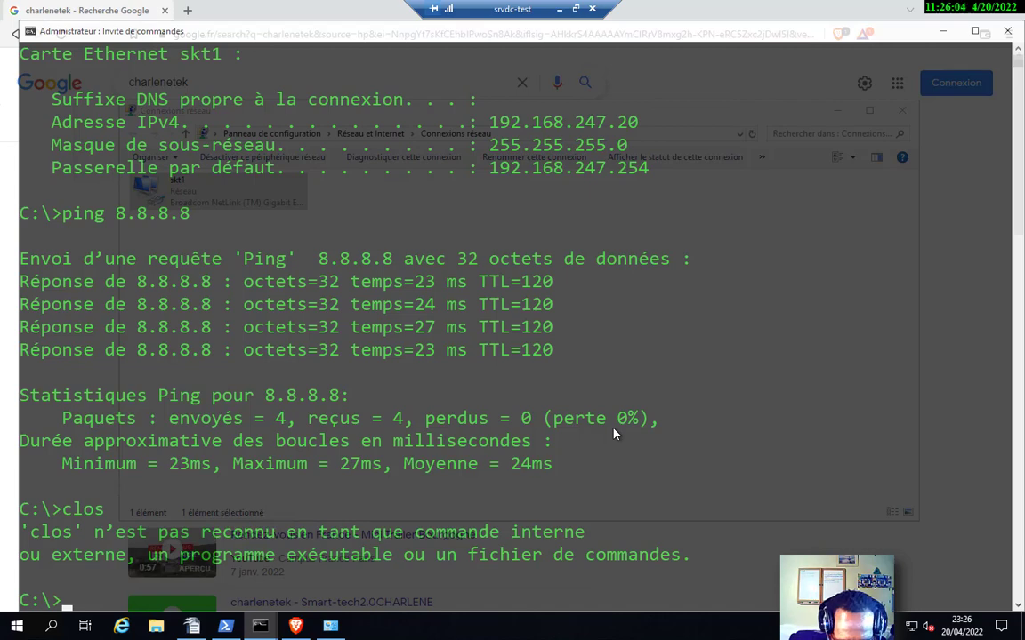
{"action": "type", "text": "cls"}
{"action": "key", "text": "Return"}
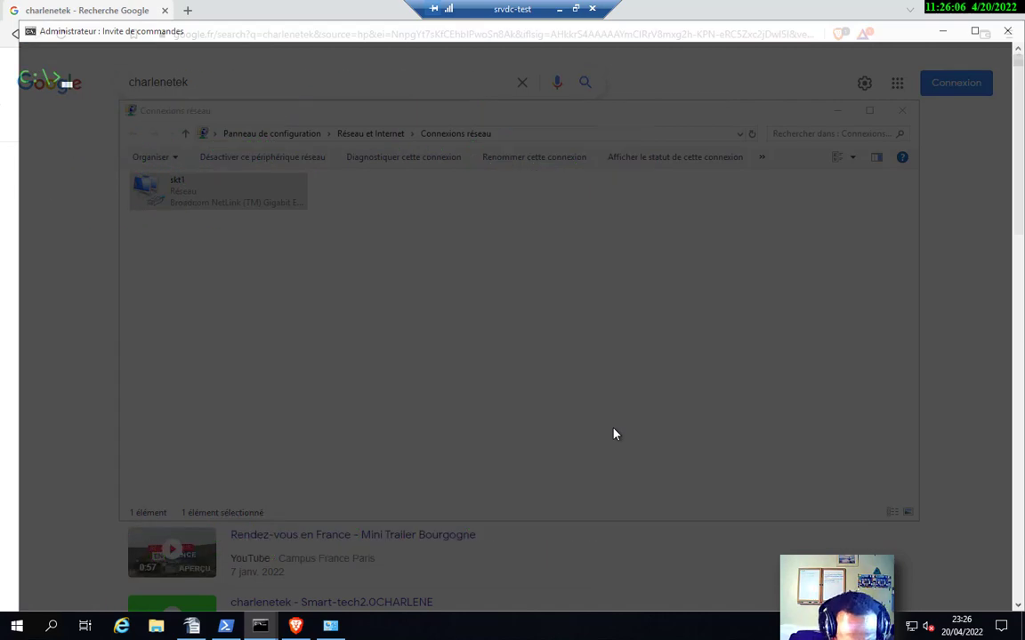
{"action": "type", "text": "ping"}
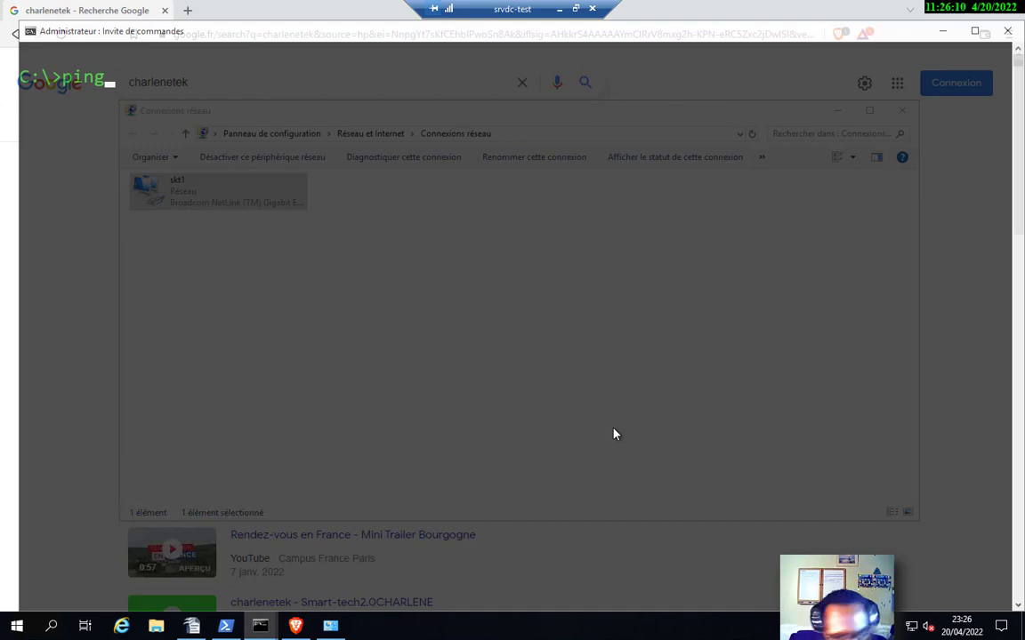
{"action": "type", "text": " ww"}
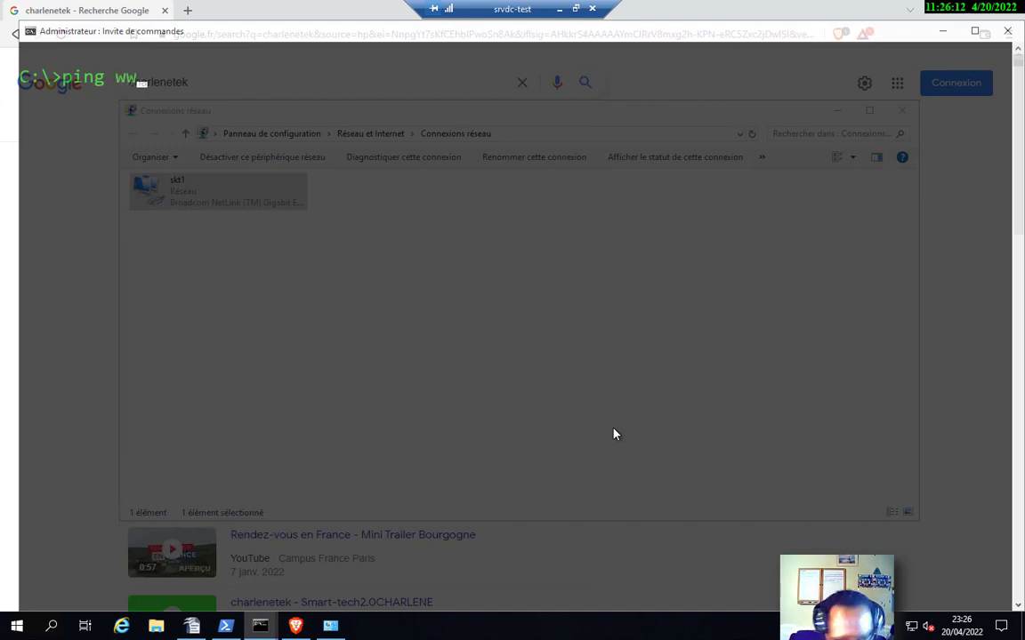
{"action": "type", "text": "w.g"}
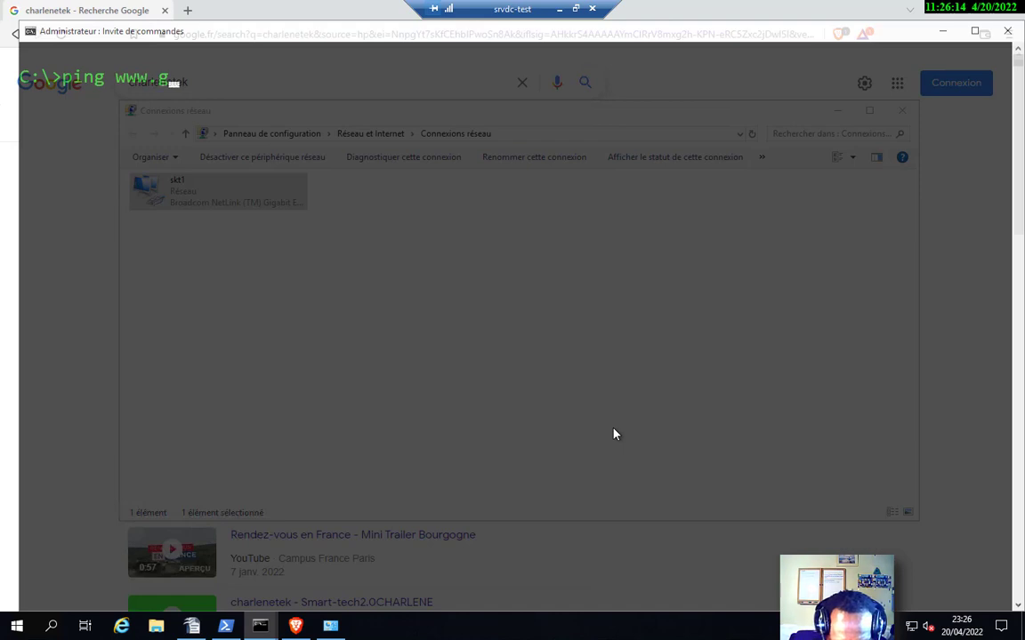
{"action": "type", "text": "oogle"}
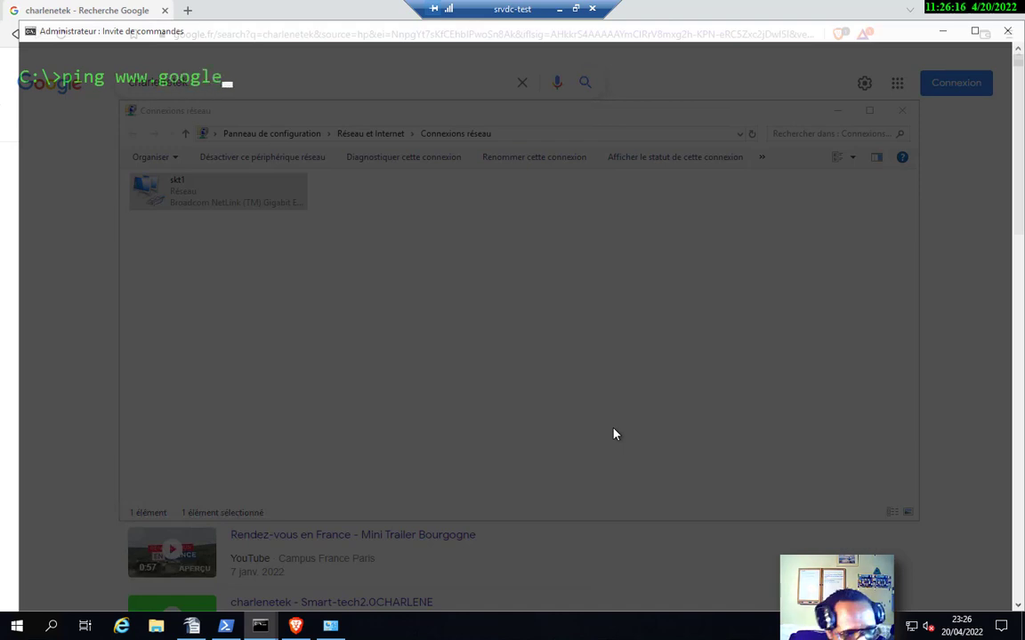
{"action": "type", "text": " .com"}
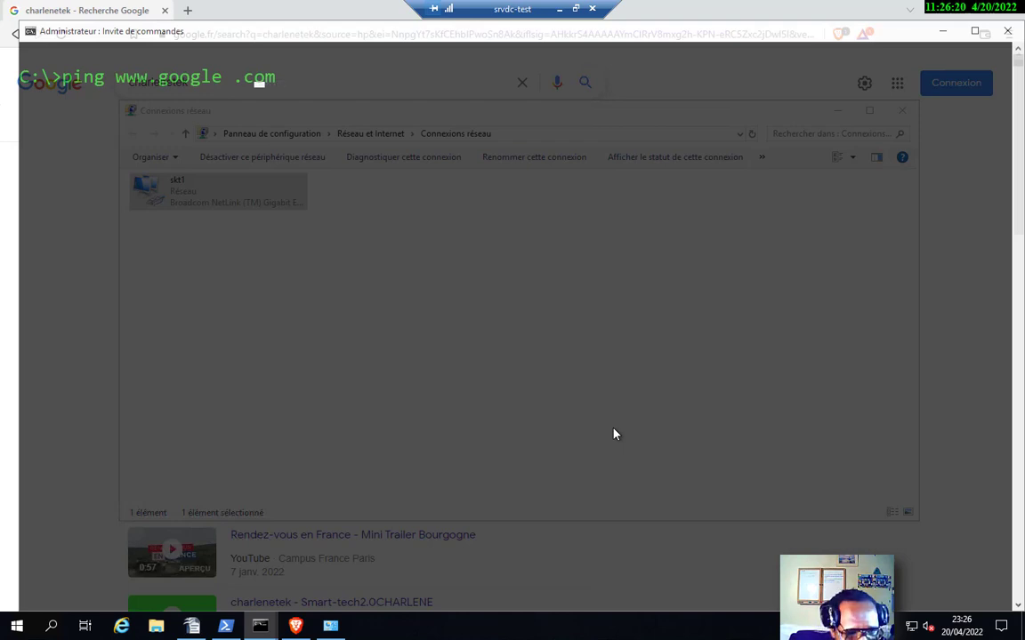
{"action": "key", "text": "Left"}
{"action": "key", "text": "BackSpace"}
{"action": "key", "text": "Return"}
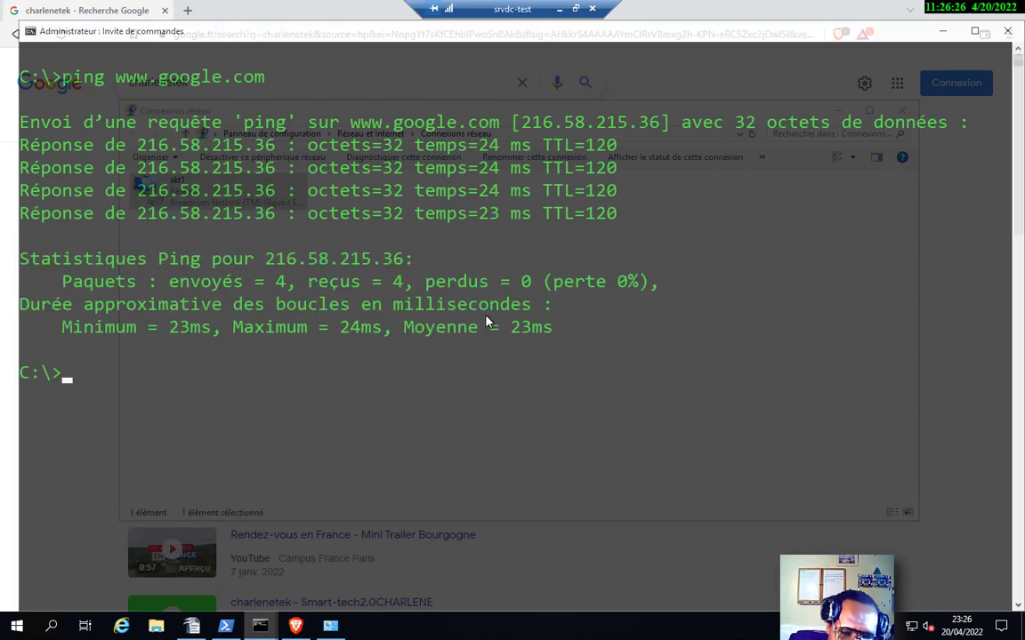
{"action": "type", "text": "cls"}
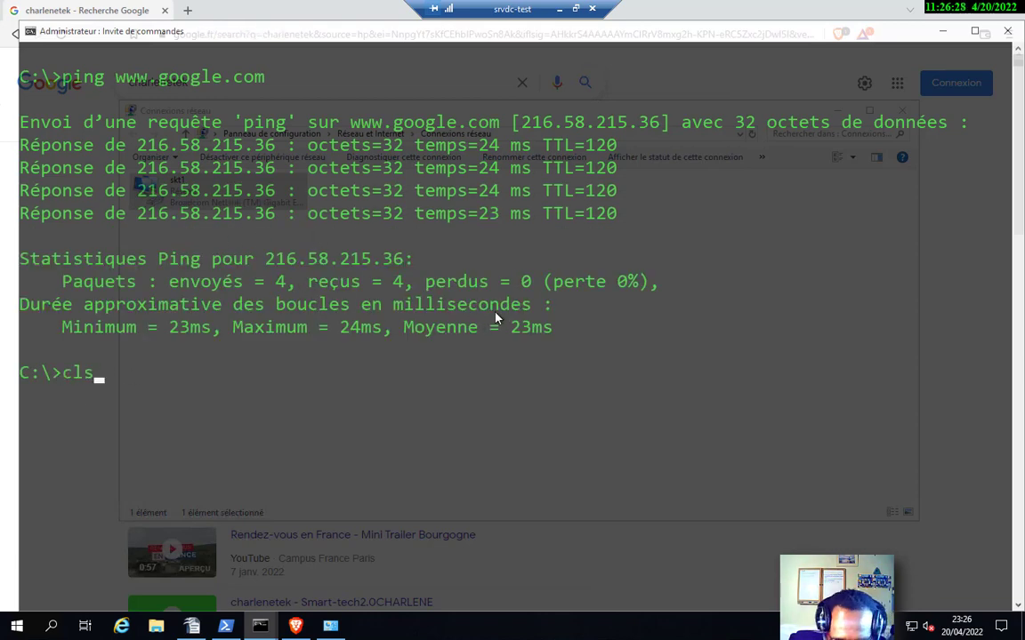
{"action": "key", "text": "Return"}
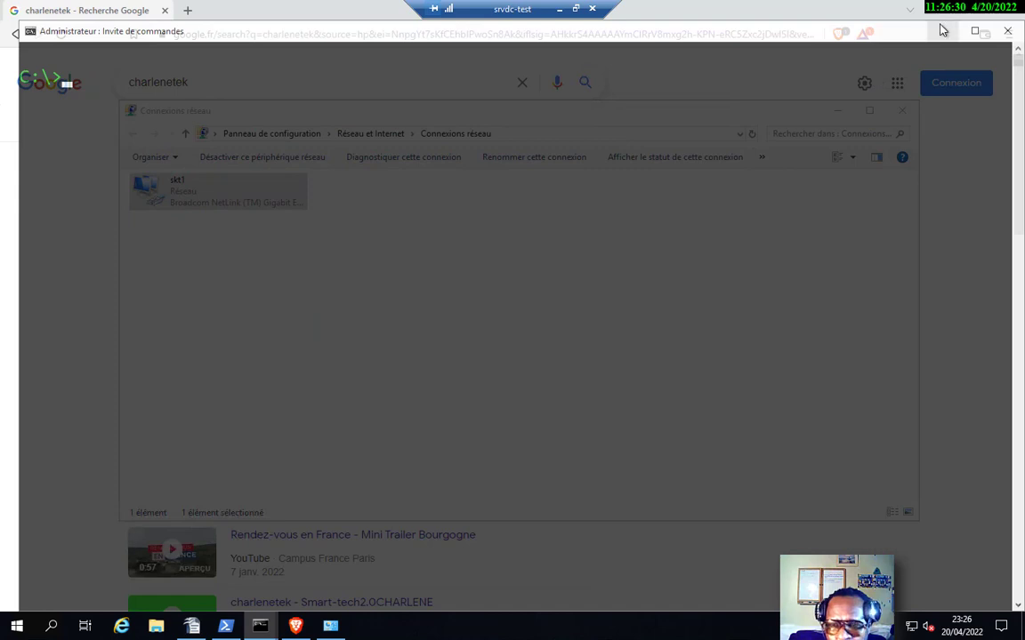
Try to clear the preferred and auxiliary DNS server addresses in the skt1 adapter's IPv4 properties.
{"action": "left_click", "coordinate": [567, 321]}
{"action": "right_click", "coordinate": [231, 203]}
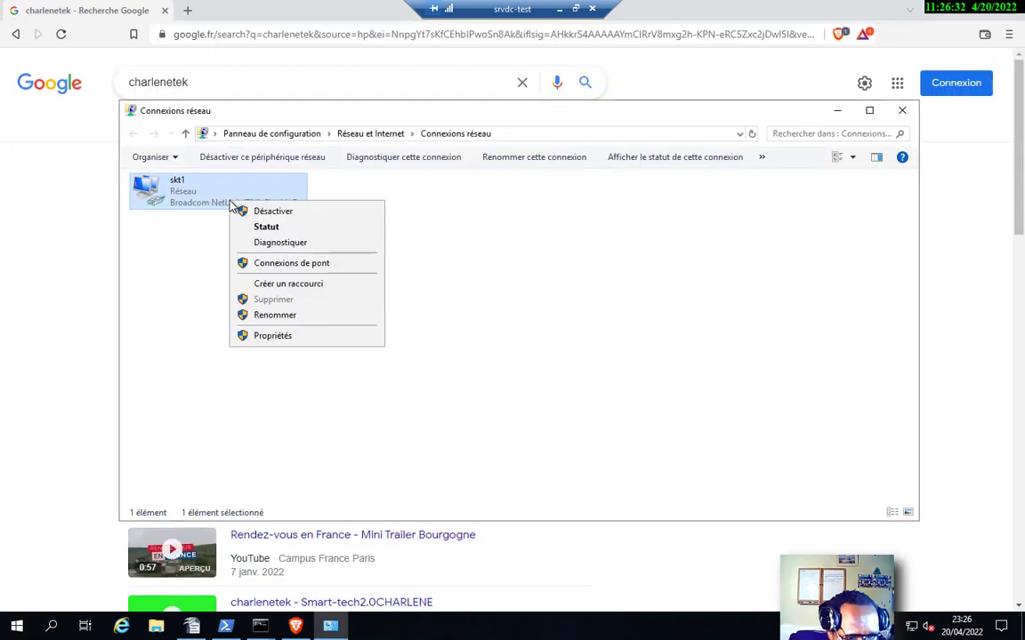
{"action": "left_click", "coordinate": [272, 336]}
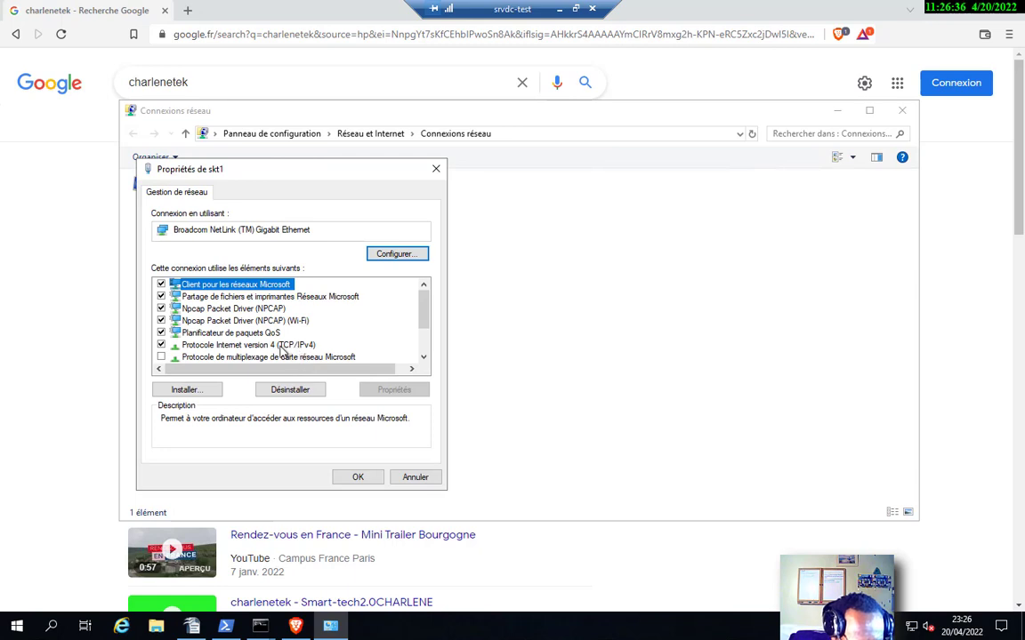
{"action": "double_click", "coordinate": [265, 346]}
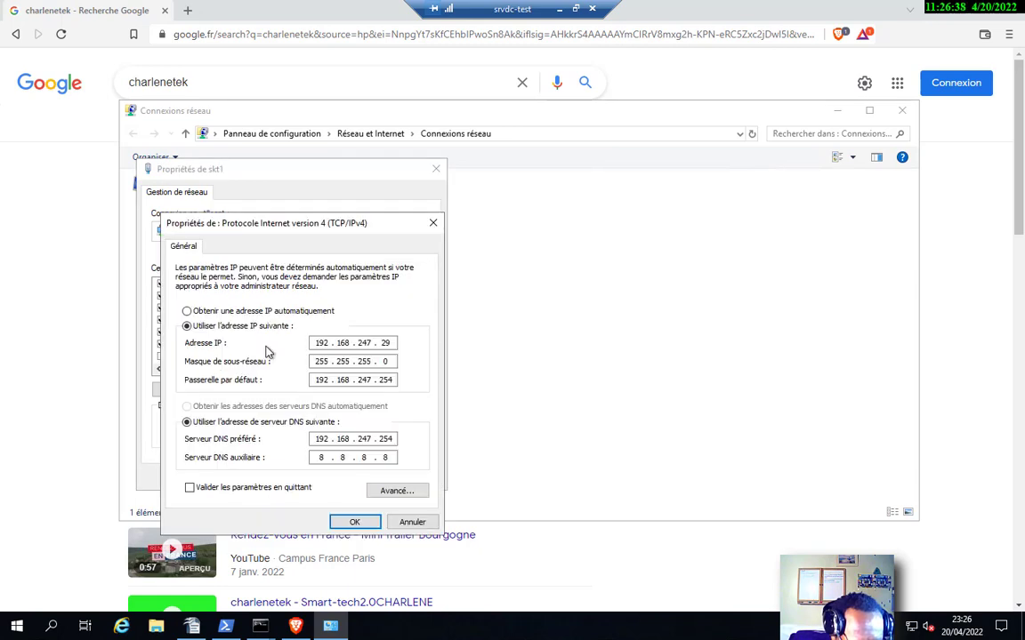
{"action": "double_click", "coordinate": [388, 438]}
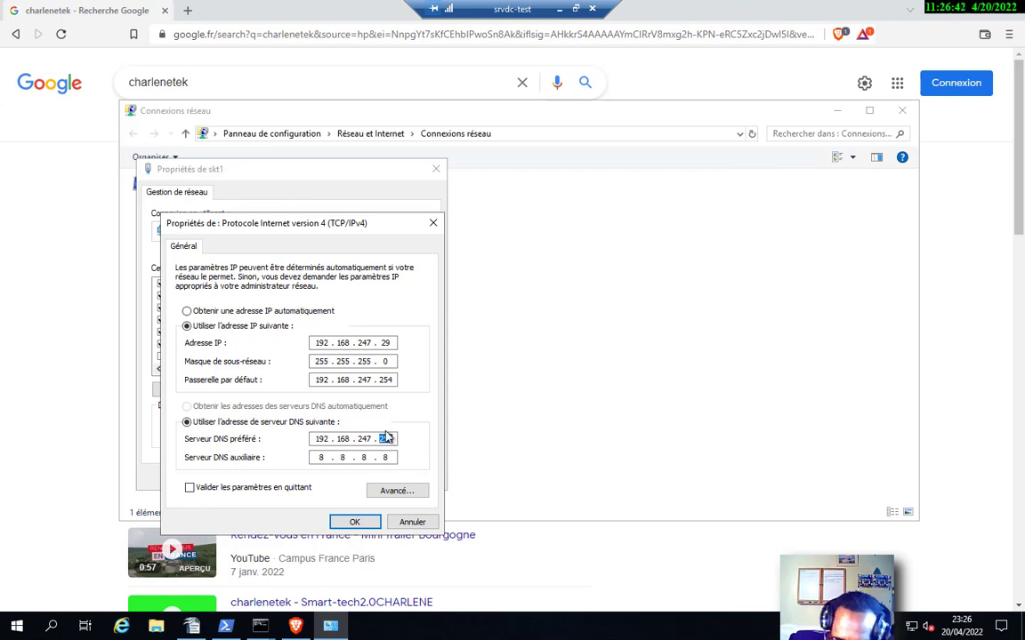
{"action": "key", "text": "BackSpace"}
{"action": "key", "text": "BackSpace"}
{"action": "key", "text": "BackSpace"}
{"action": "key", "text": "BackSpace"}
{"action": "key", "text": "BackSpace"}
{"action": "key", "text": "BackSpace"}
{"action": "key", "text": "BackSpace"}
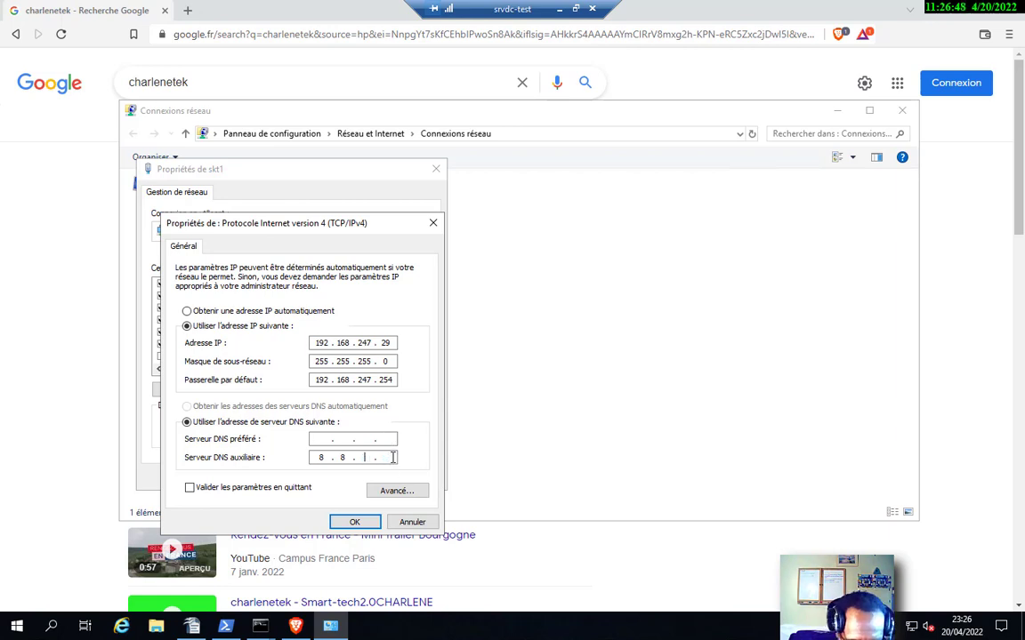
{"action": "left_click", "coordinate": [353, 521]}
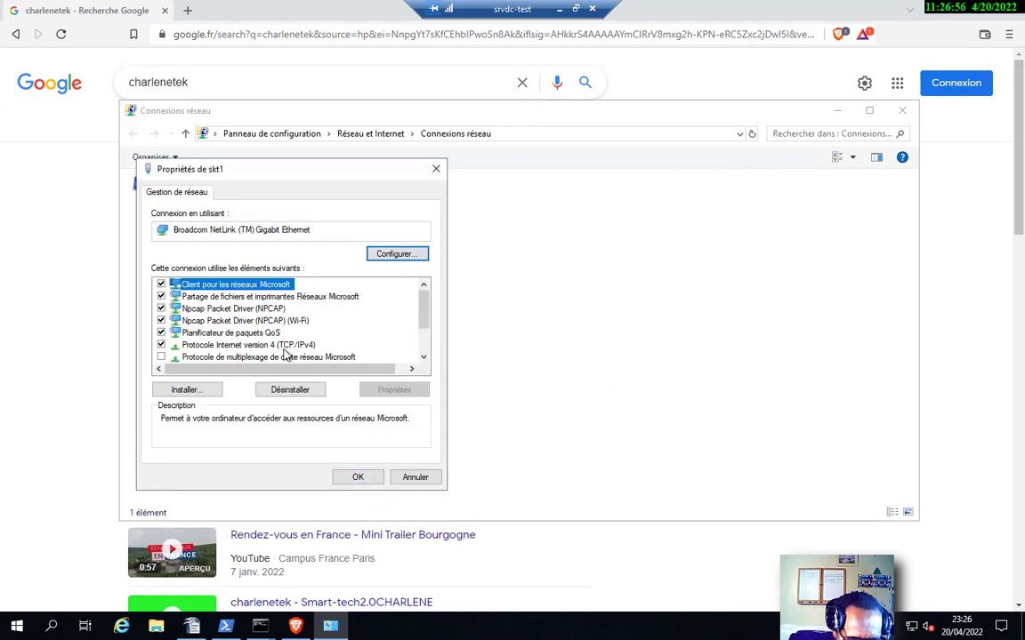
Reopen the IPv4 properties to check the DNS server fields, and close both properties dialogs without confirming.
{"action": "double_click", "coordinate": [253, 344]}
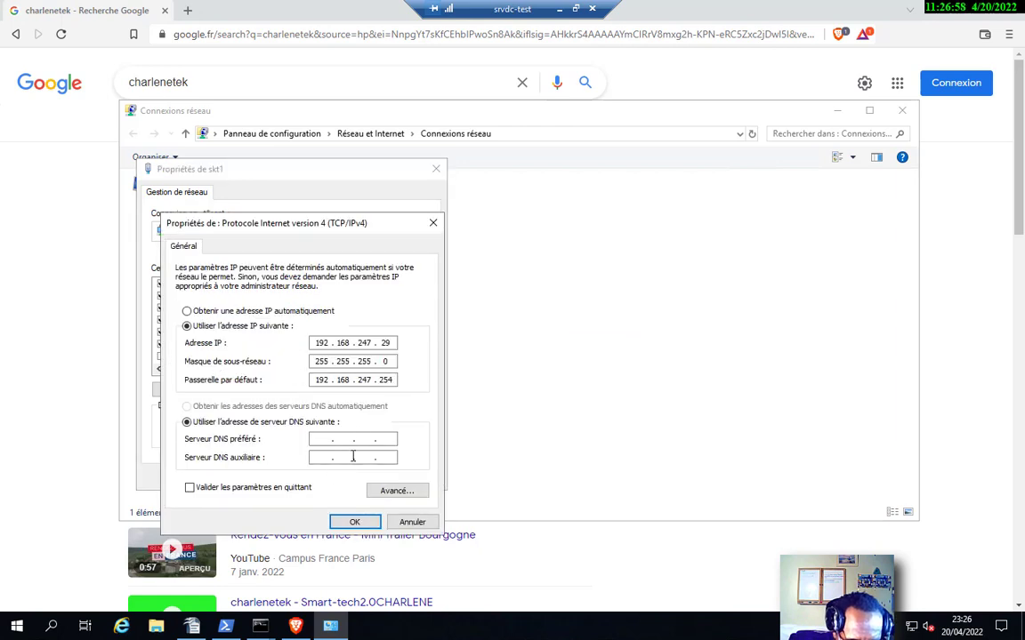
{"action": "left_click", "coordinate": [433, 223]}
{"action": "left_click", "coordinate": [435, 169]}
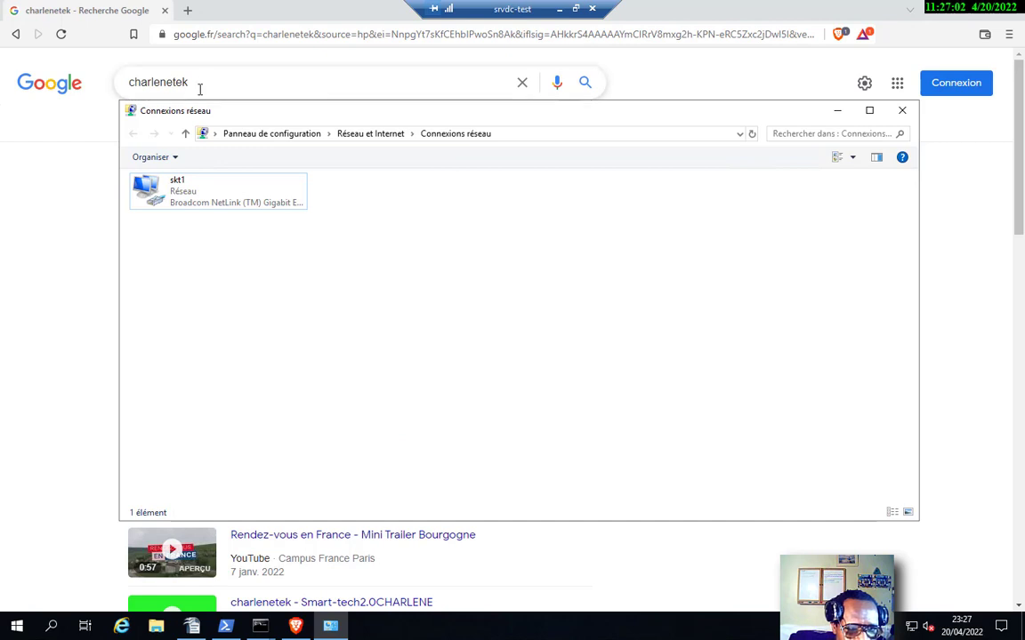
Switch to the Brave browser, search for "google" and open the google.fr result.
{"action": "left_click", "coordinate": [252, 37]}
{"action": "type", "text": "google"}
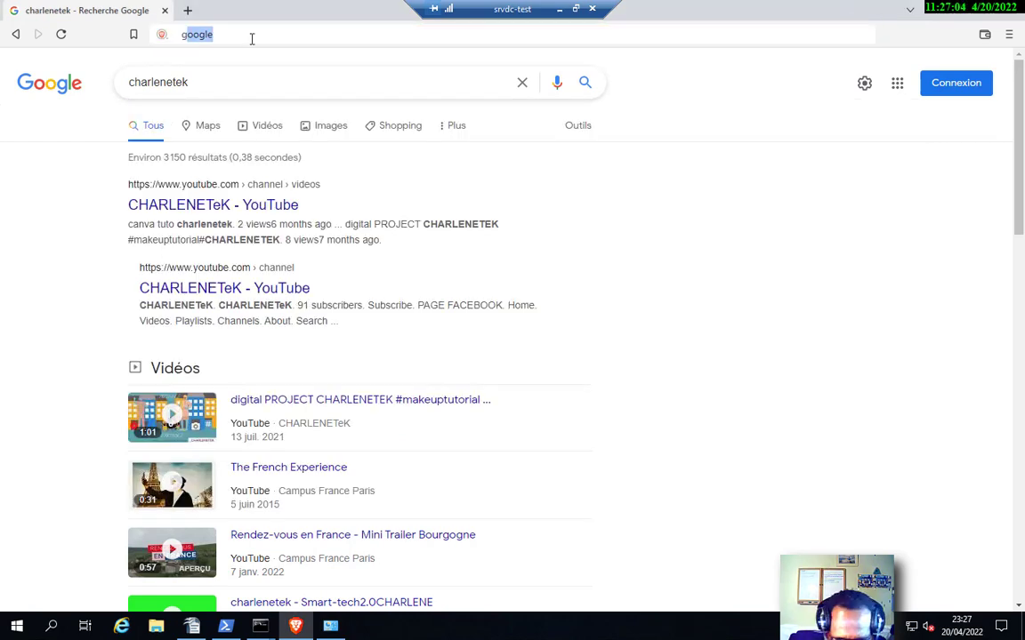
{"action": "key", "text": "Return"}
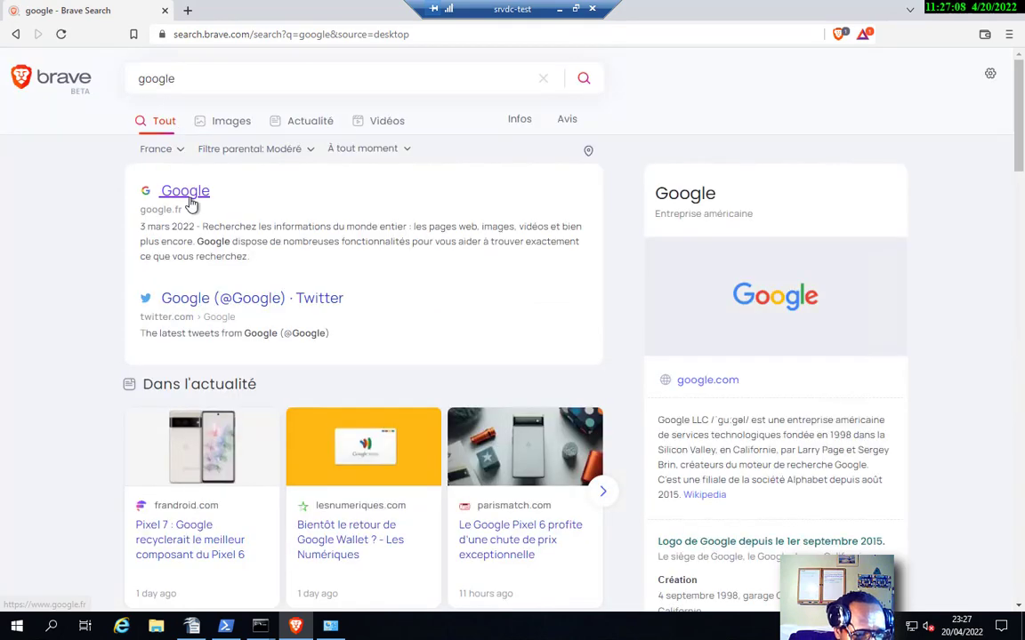
{"action": "left_click", "coordinate": [176, 188]}
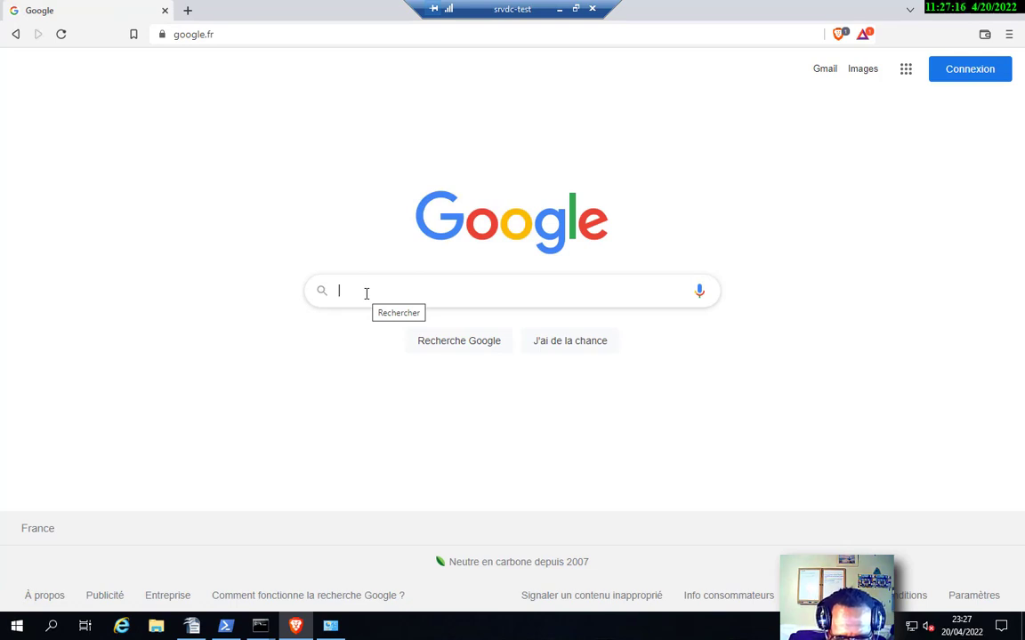
Search Google for "you", open the YouTube site from the results and close its tab.
{"action": "type", "text": "you"}
{"action": "key", "text": "Return"}
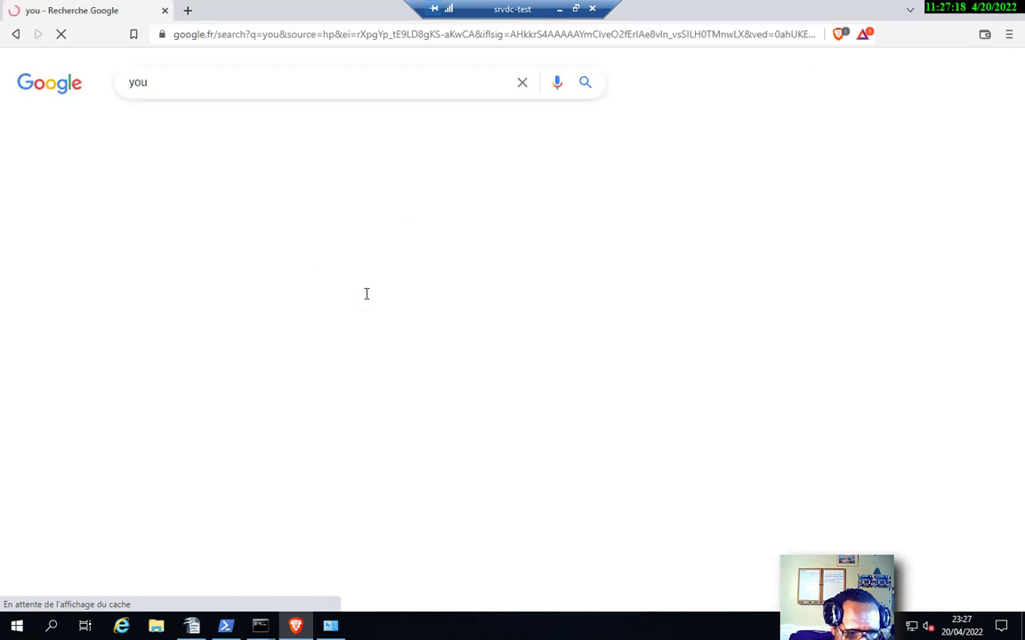
{"action": "left_click", "coordinate": [165, 206]}
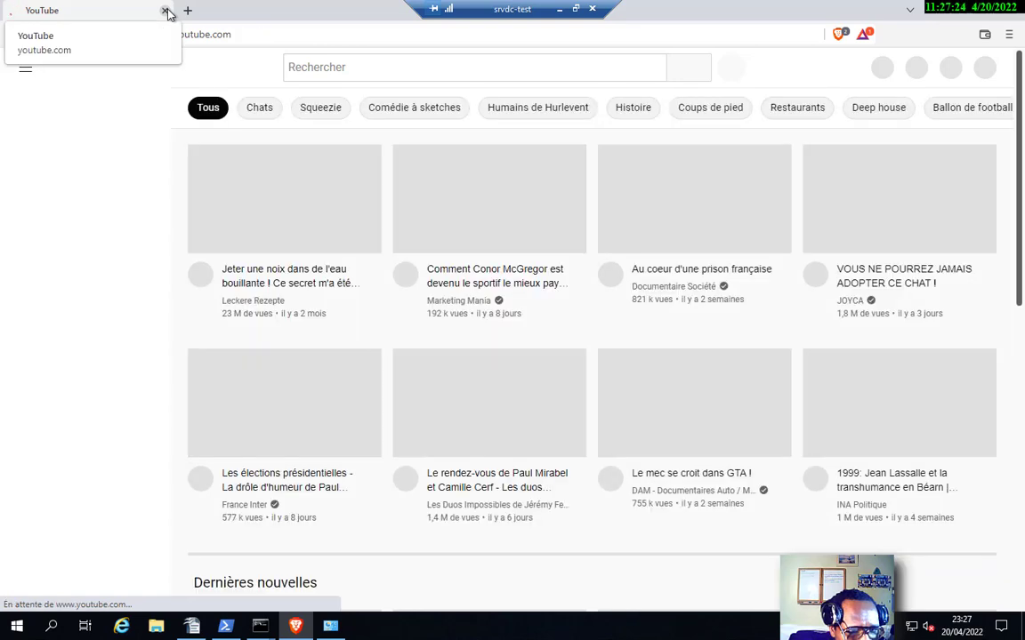
{"action": "left_click", "coordinate": [165, 15]}
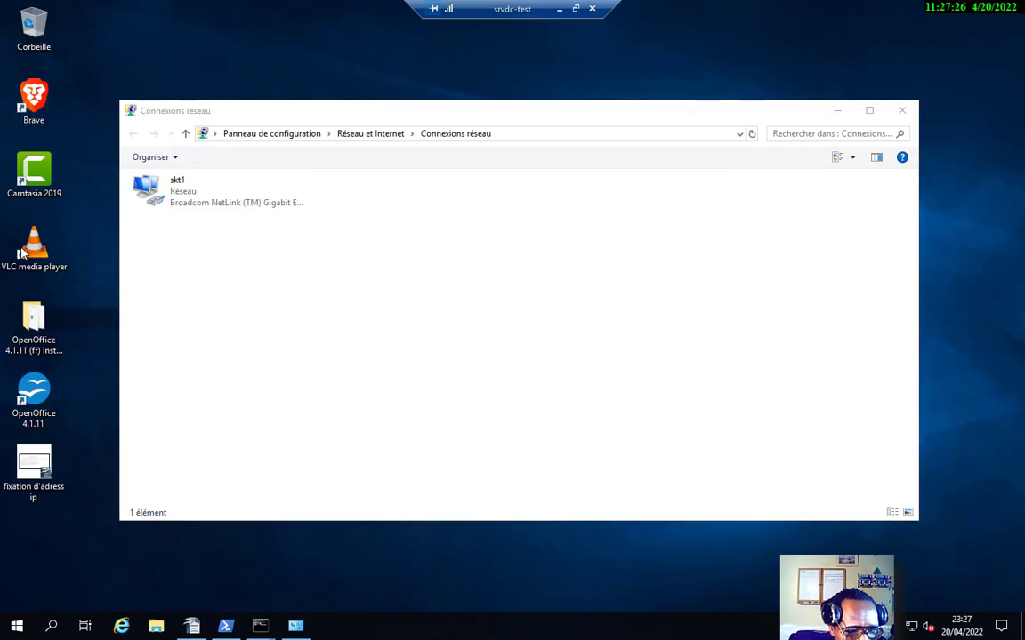
Set skt1's preferred IPv4 DNS server to 192.168.247.100 and the auxiliary one to 8.8.8.100, and confirm both properties dialogs.
{"action": "double_click", "coordinate": [206, 195]}
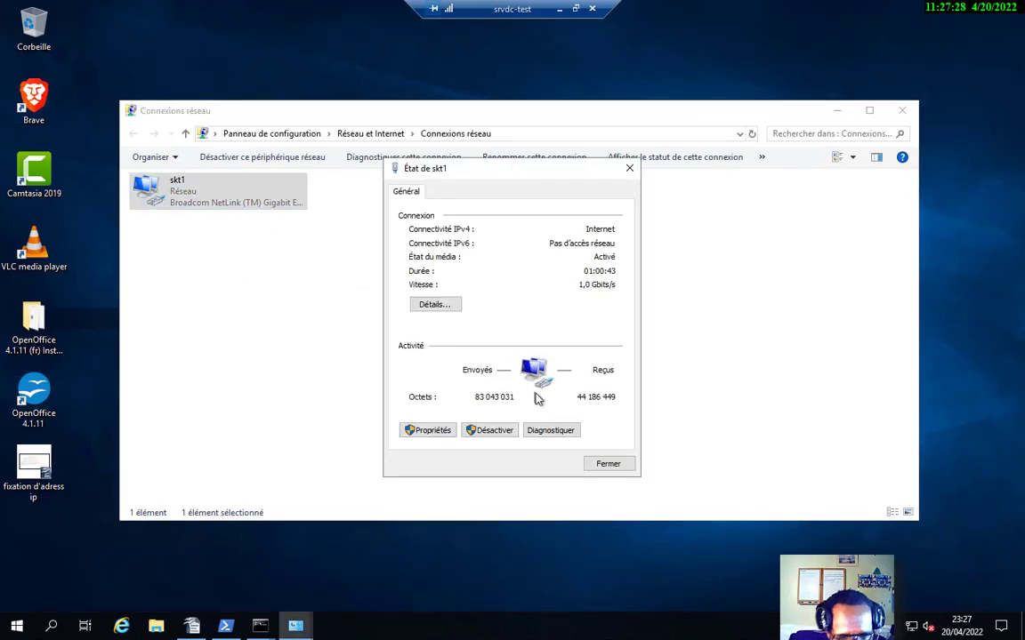
{"action": "left_click", "coordinate": [430, 431]}
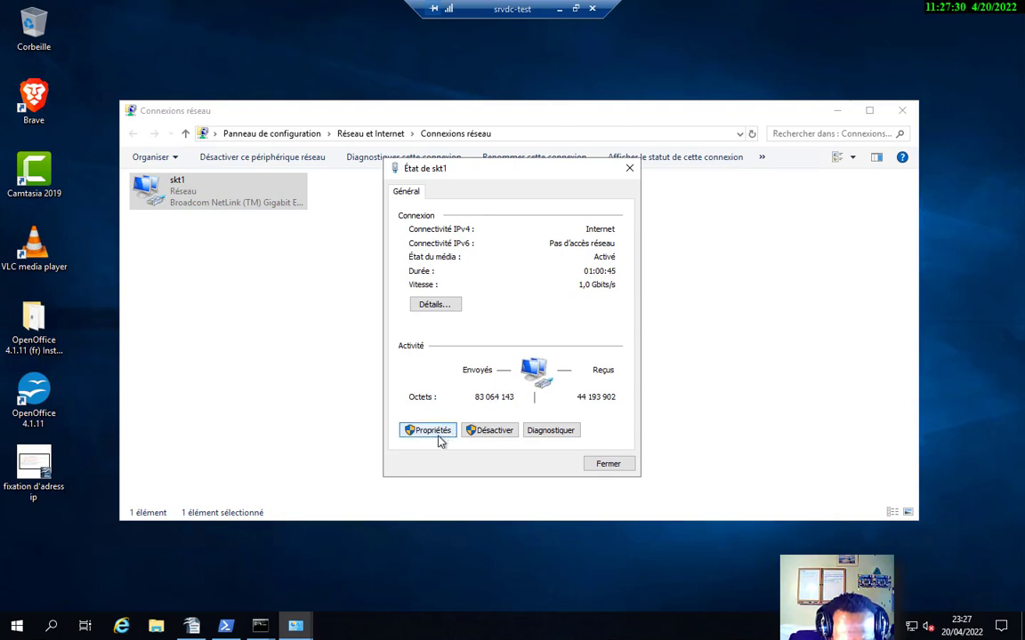
{"action": "scroll", "coordinate": [521, 293], "scroll_direction": "down", "scroll_amount": 2}
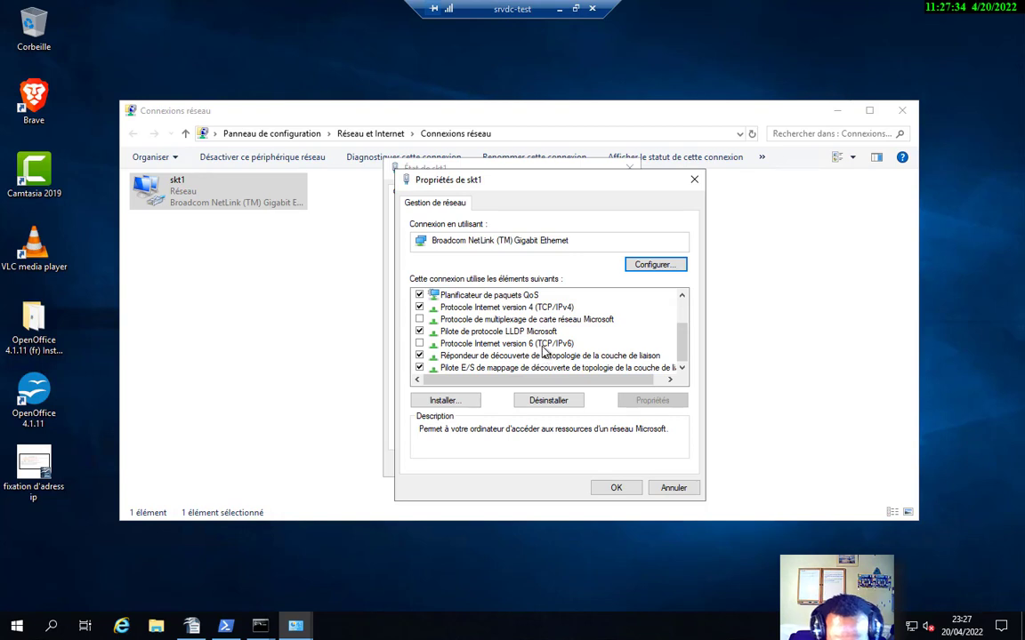
{"action": "left_click", "coordinate": [544, 345]}
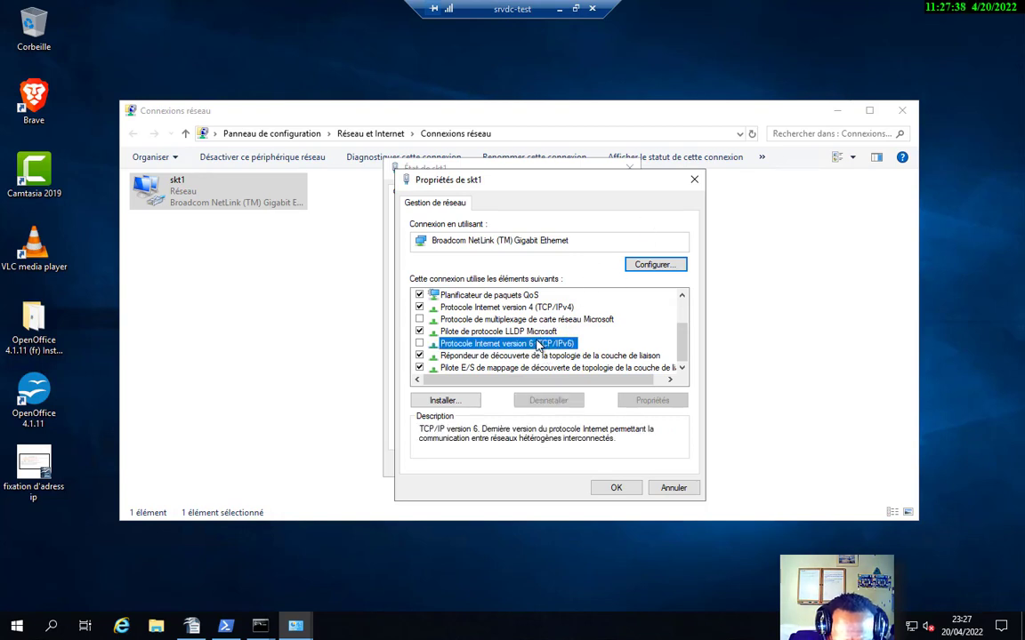
{"action": "double_click", "coordinate": [487, 307]}
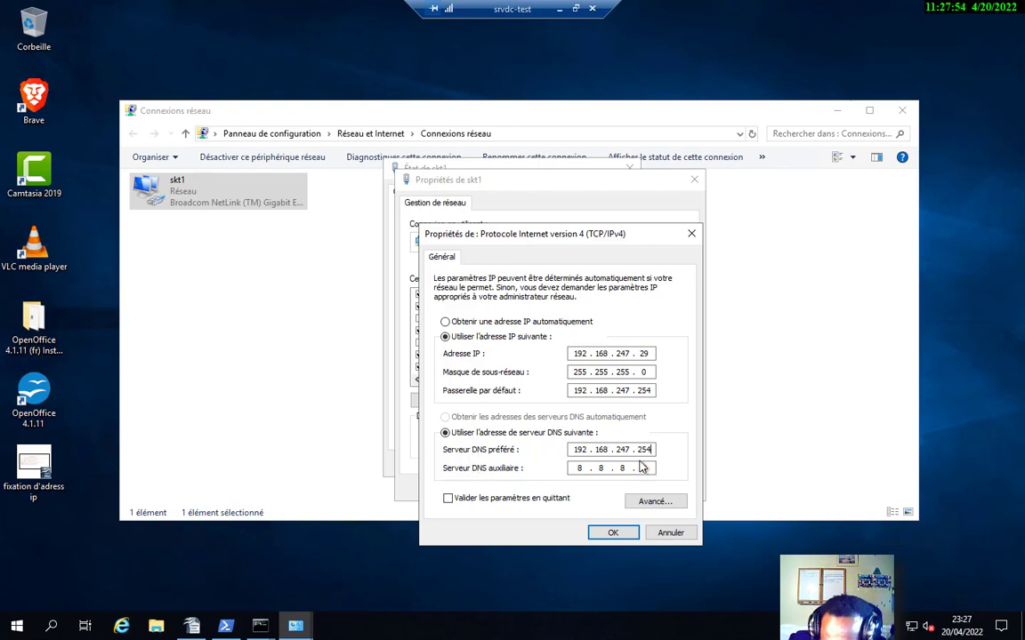
{"action": "key", "text": "BackSpace"}
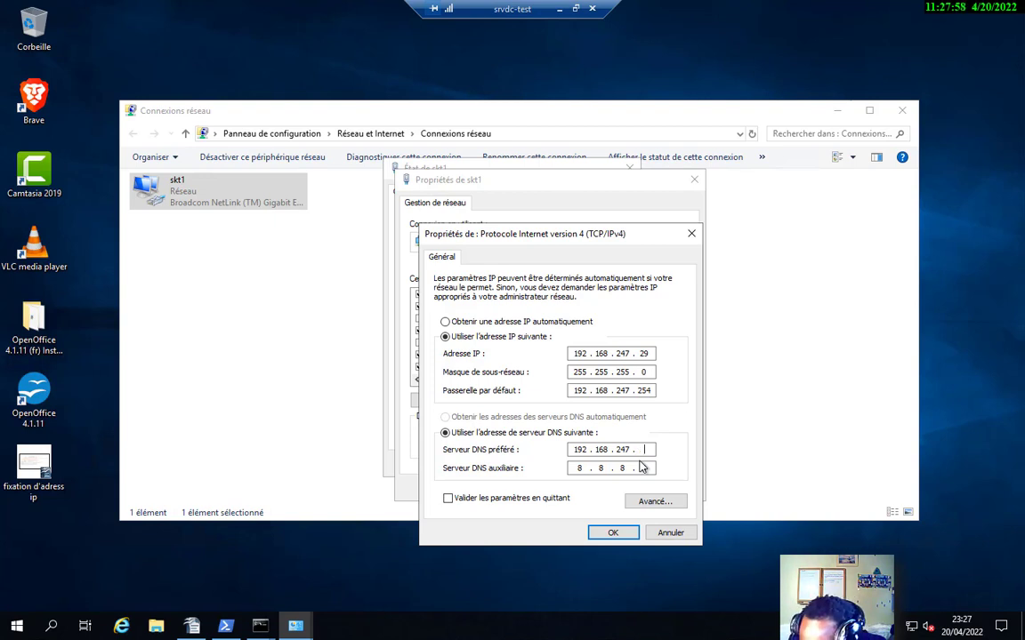
{"action": "type", "text": "00"}
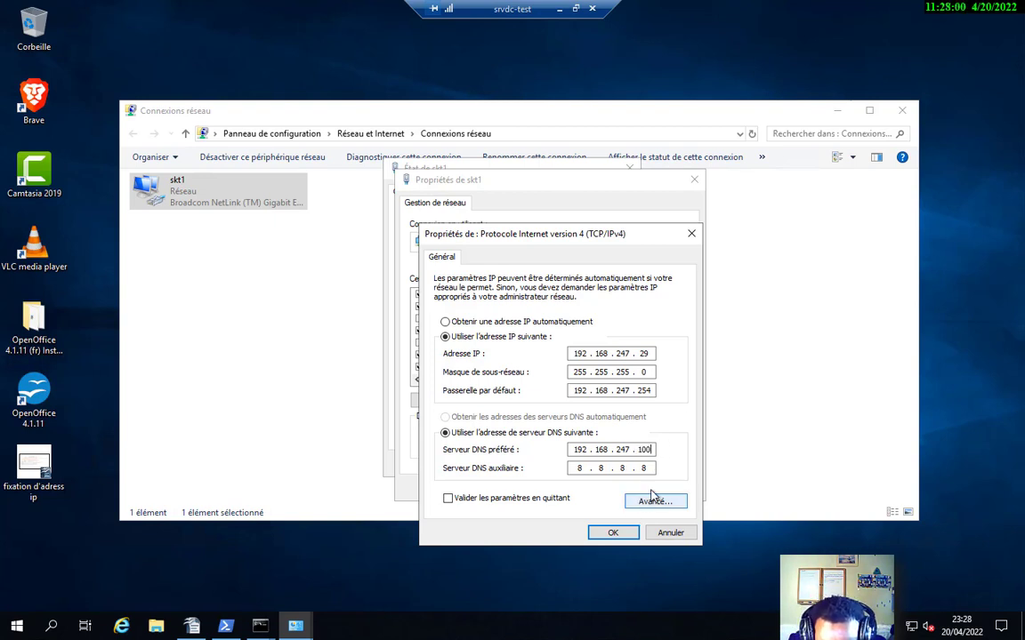
{"action": "left_click", "coordinate": [647, 469]}
{"action": "type", "text": "8"}
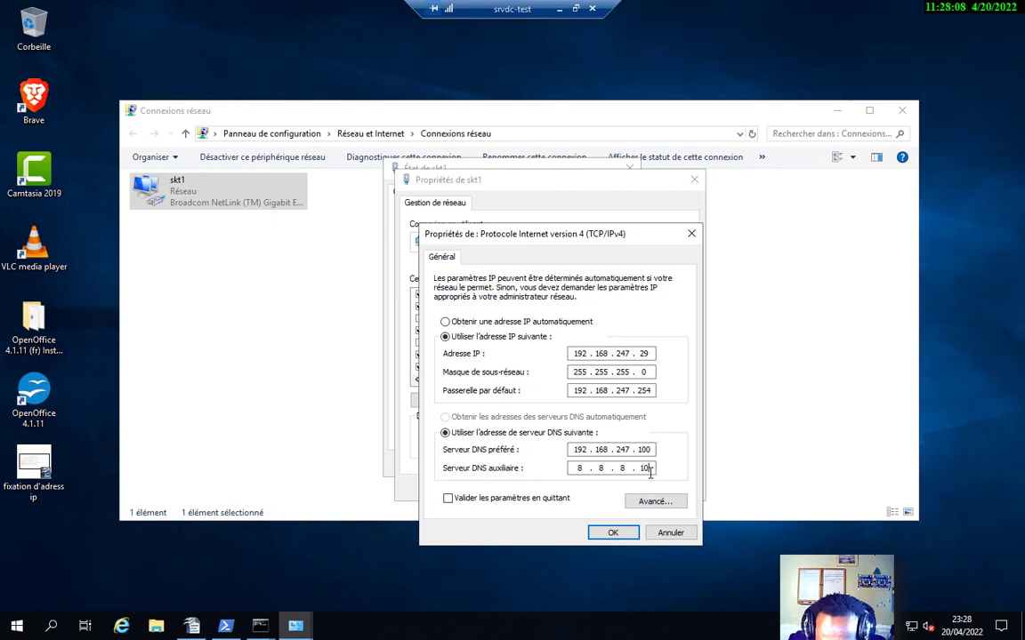
{"action": "type", "text": "100"}
{"action": "left_click", "coordinate": [613, 533]}
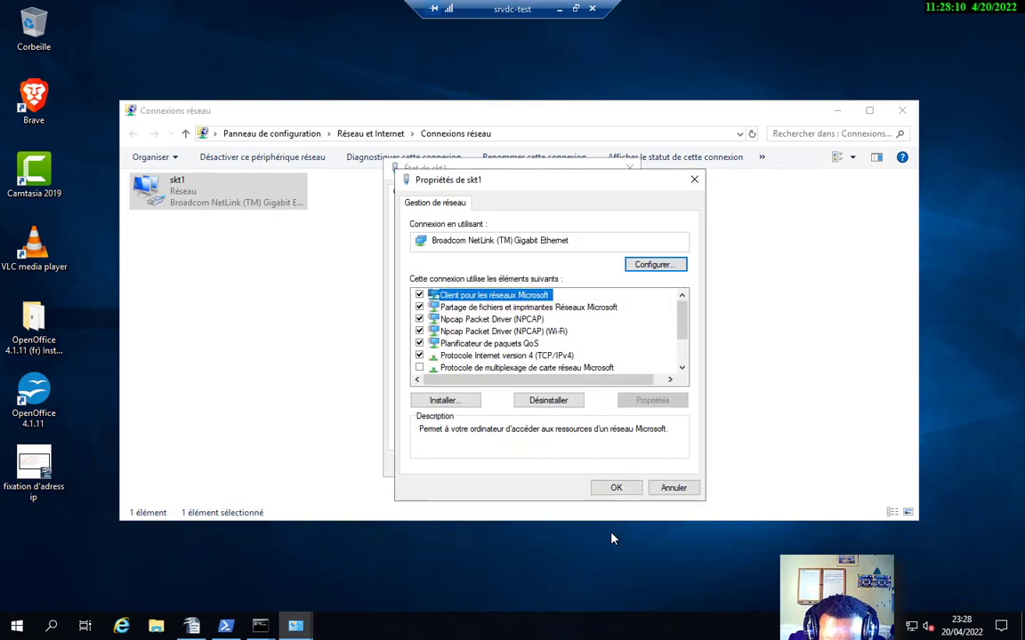
{"action": "left_click", "coordinate": [615, 488]}
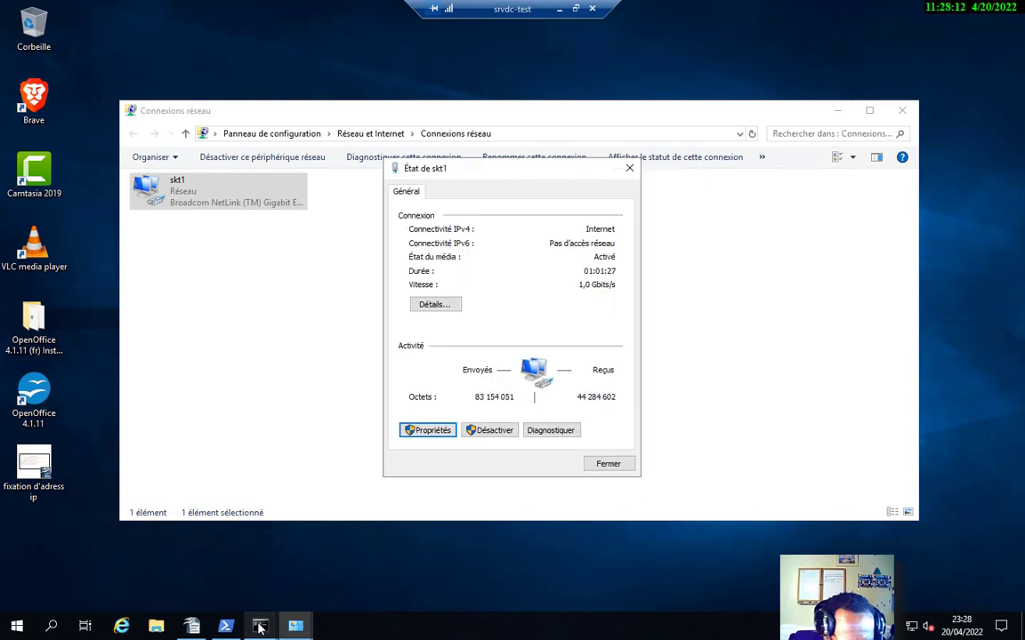
Switch to the Command Prompt and try to ping the incomplete address "8.8.8.".
{"action": "mouse_move", "coordinate": [264, 622]}
{"action": "left_click", "coordinate": [179, 528]}
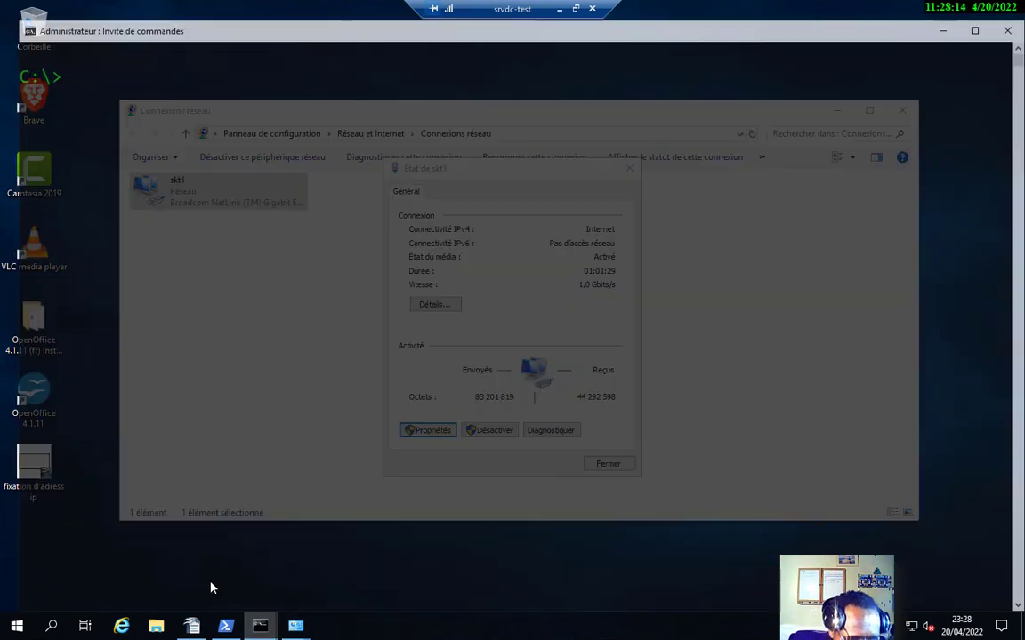
{"action": "type", "text": "pi"}
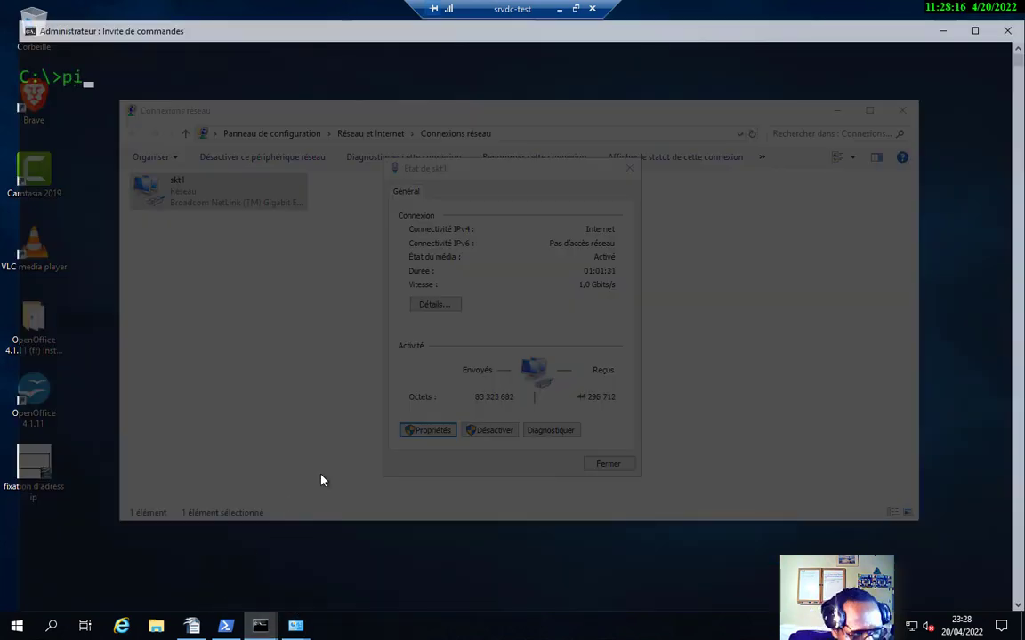
{"action": "type", "text": "ng "}
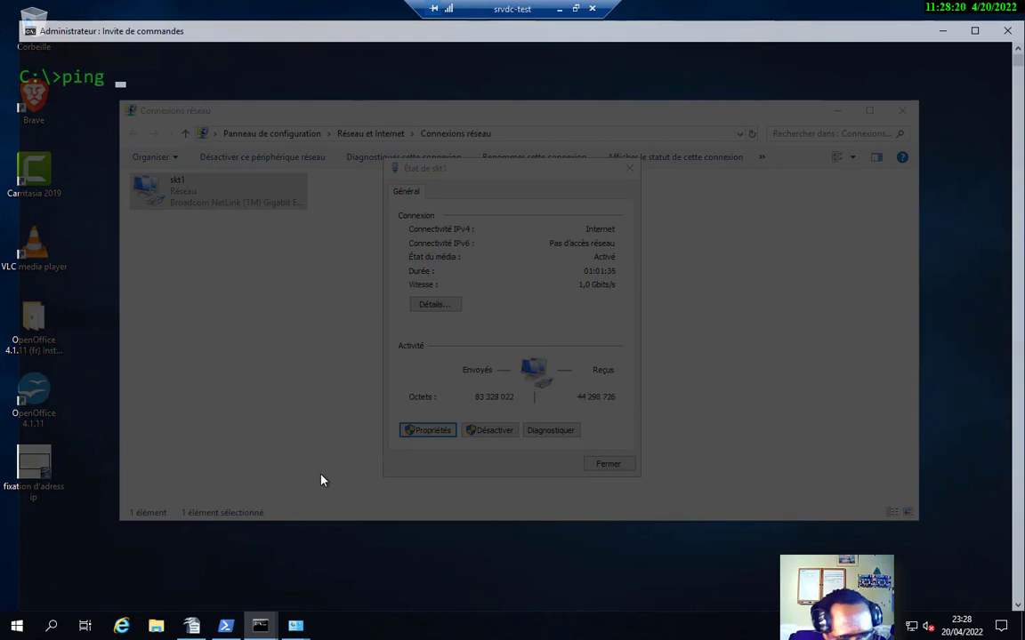
{"action": "type", "text": "8."}
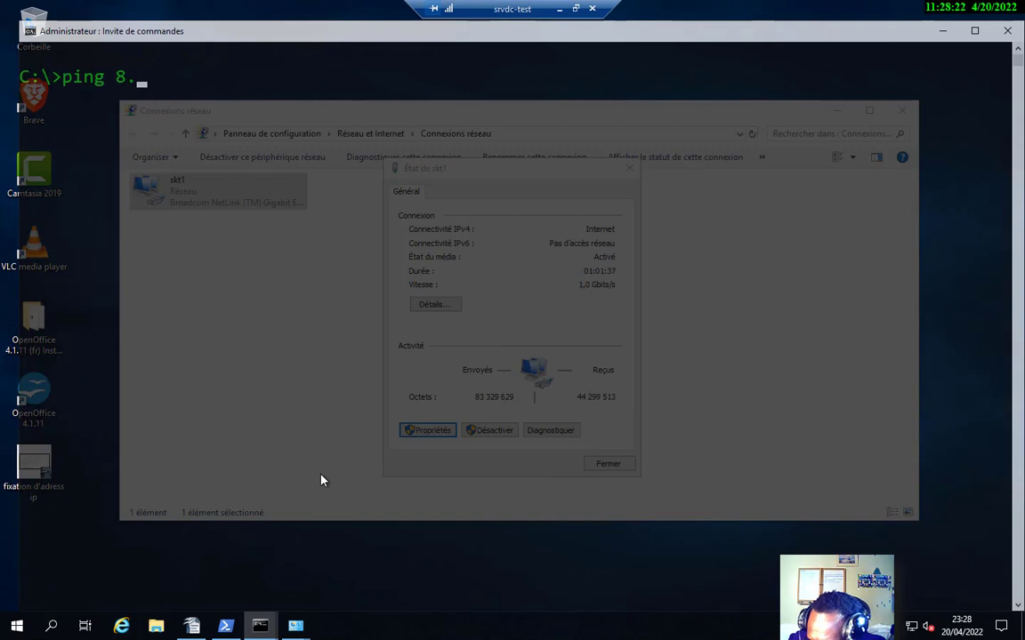
{"action": "type", "text": "8.8."}
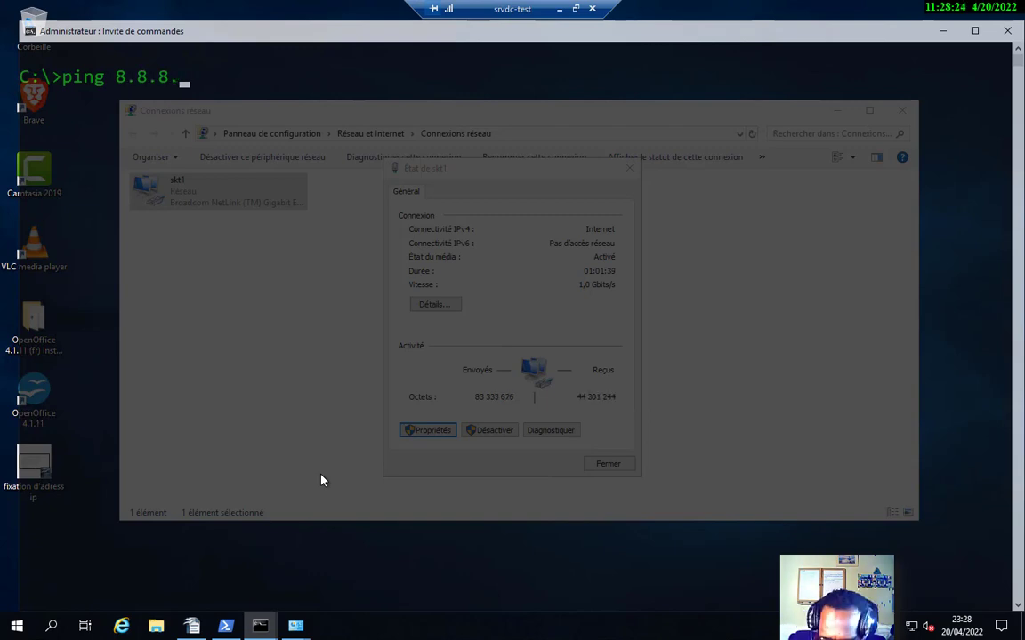
{"action": "key", "text": "Return"}
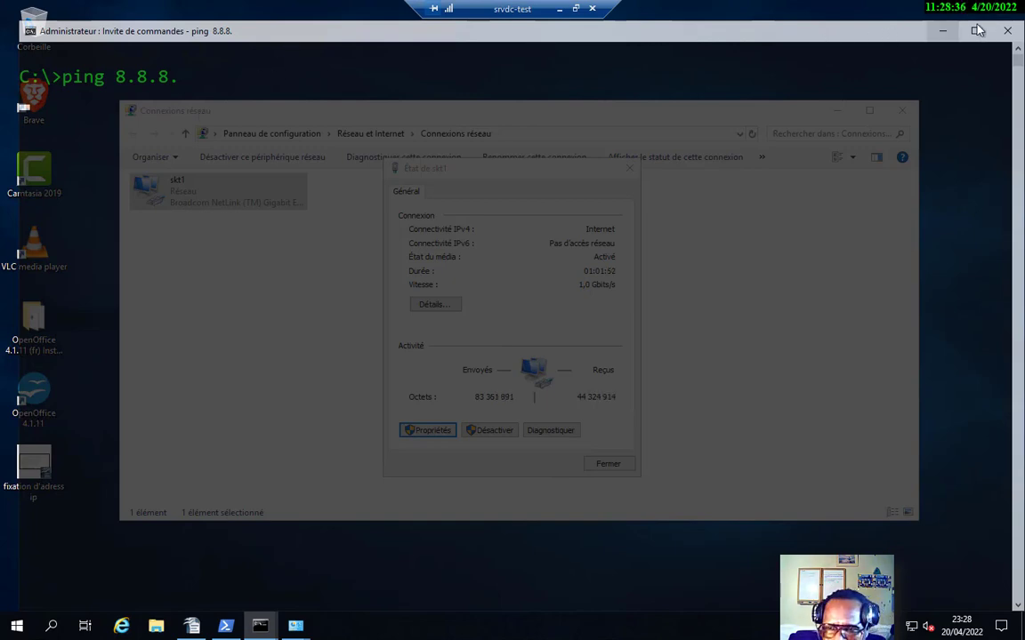
Complete the ping target as 8.8.8.8 and run the command again.
{"action": "key", "text": "Up"}
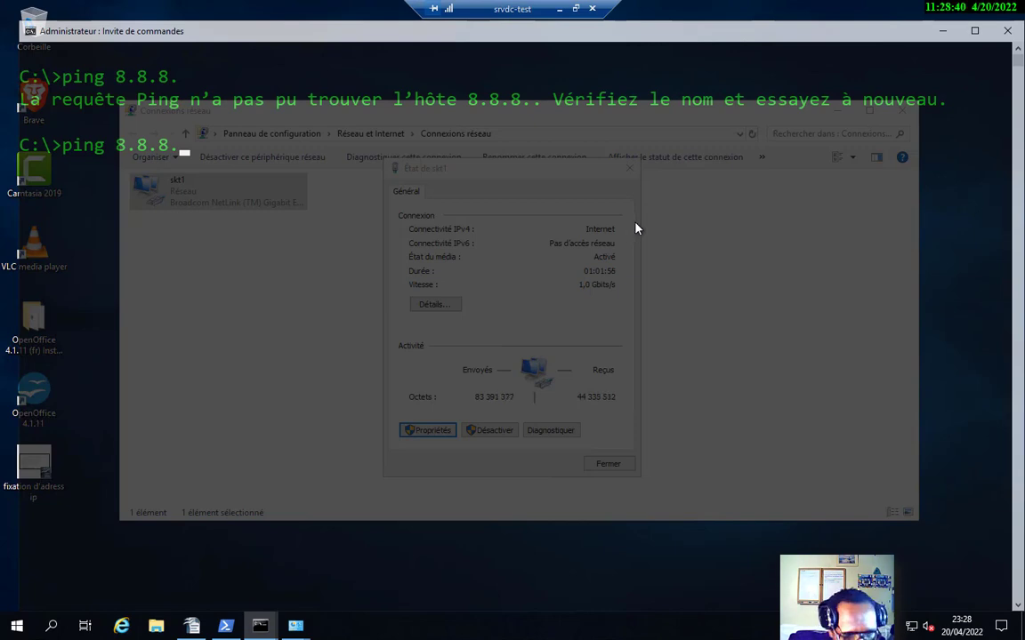
{"action": "type", "text": "8"}
{"action": "key", "text": "Return"}
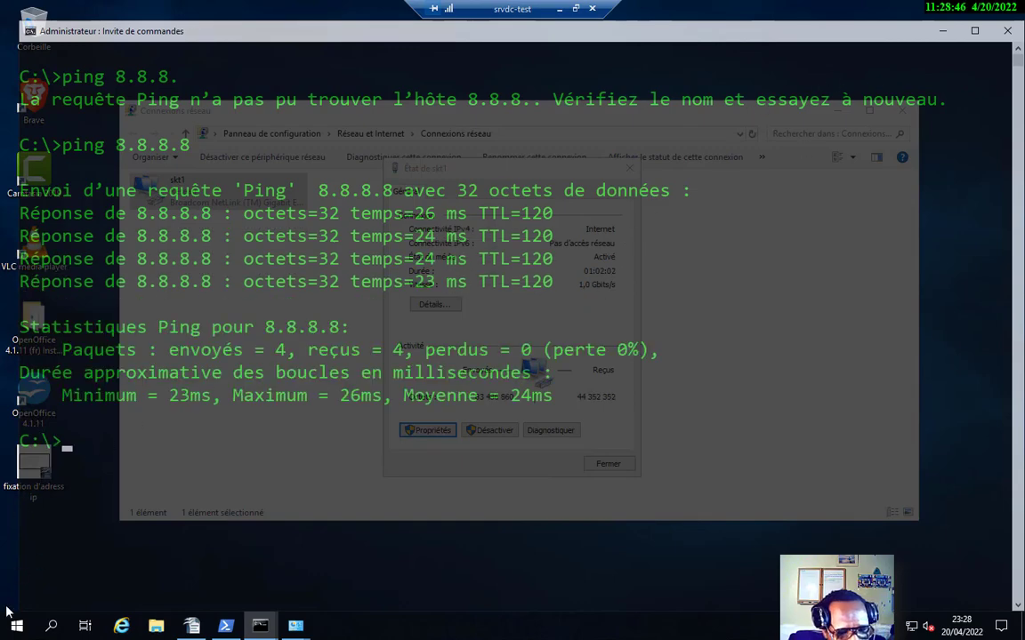
Minimize the Command Prompt, switch to Brave, reload the inaccessible search page and search for "google" again.
{"action": "left_click", "coordinate": [941, 30]}
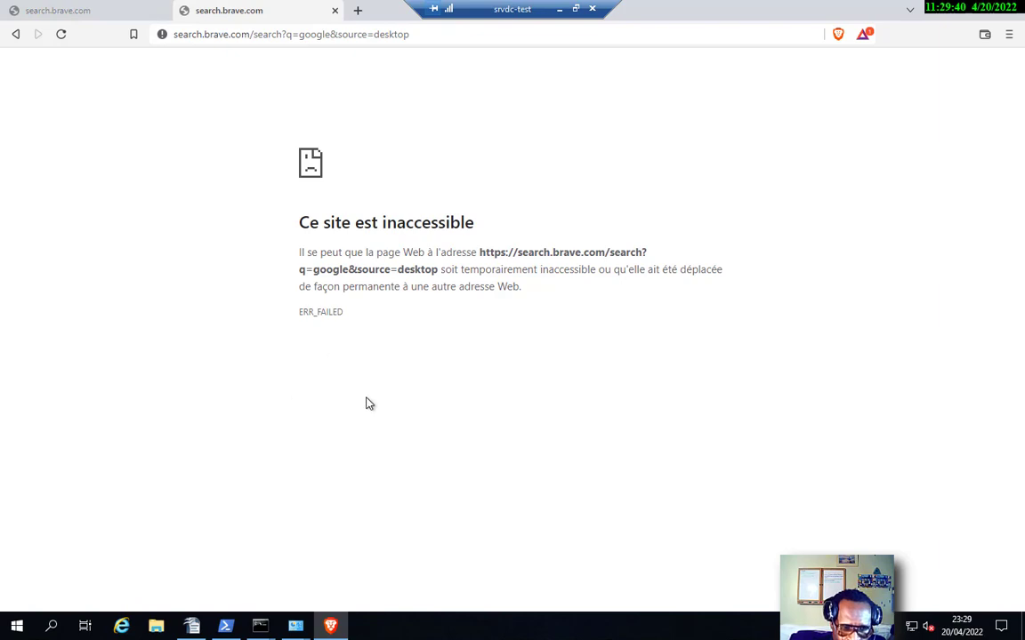
{"action": "key", "text": "F5"}
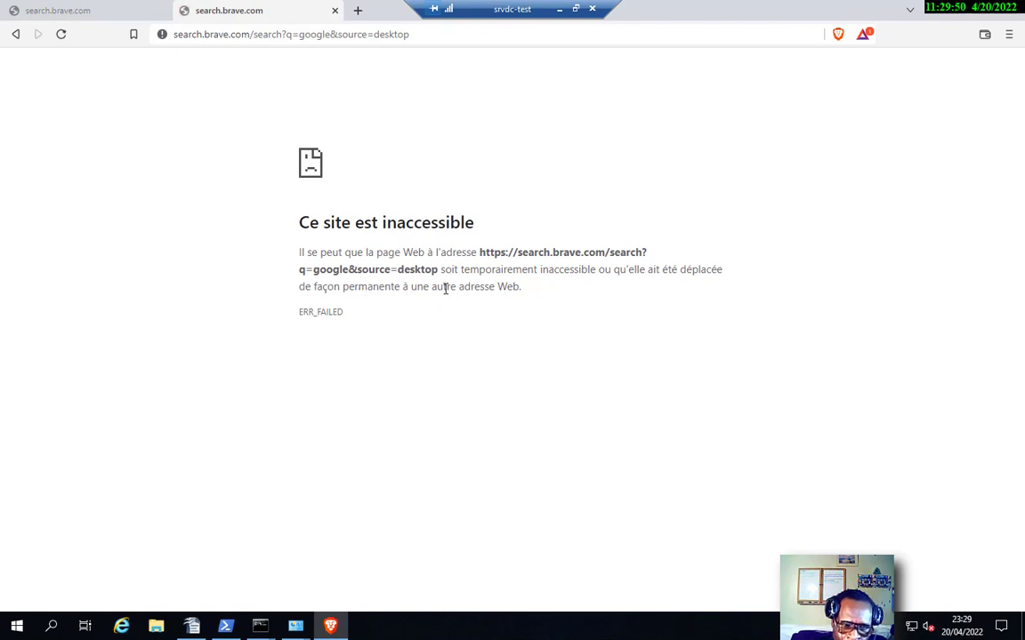
{"action": "double_click", "coordinate": [382, 37]}
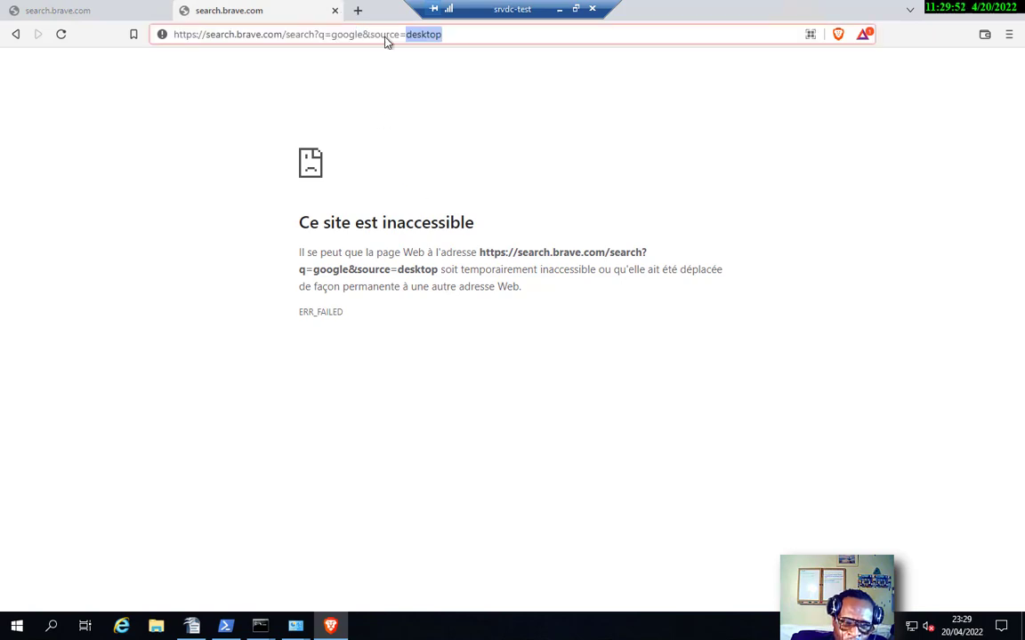
{"action": "triple_click", "coordinate": [384, 37]}
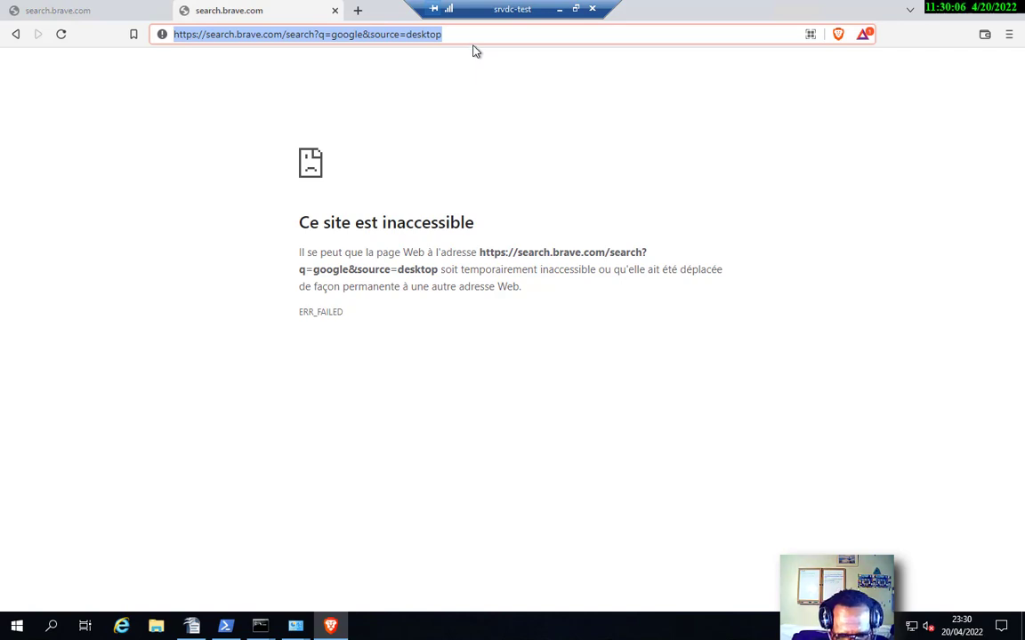
{"action": "type", "text": "google"}
{"action": "key", "text": "Return"}
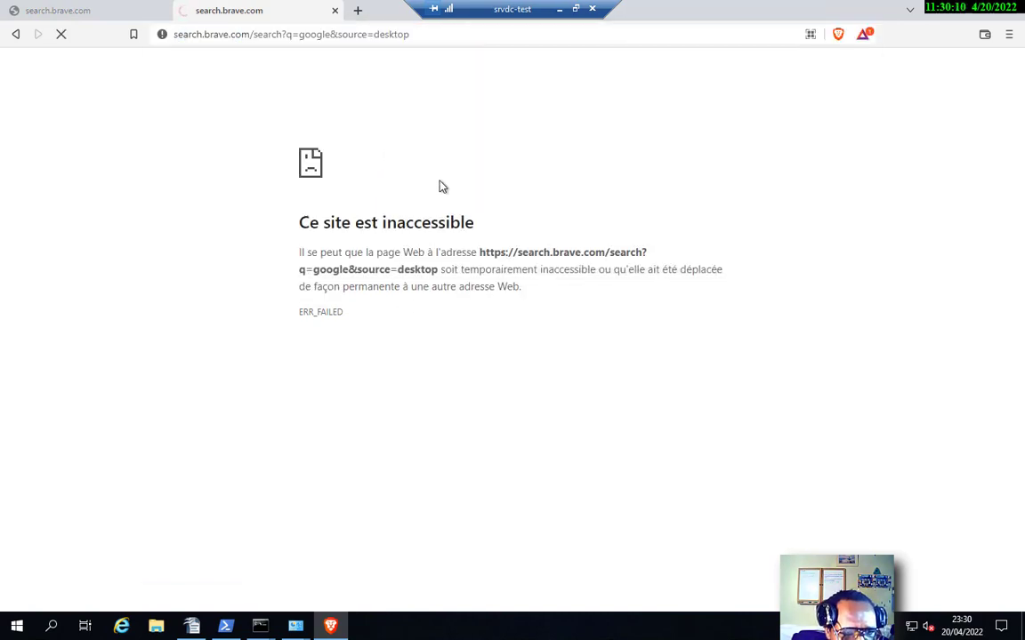
Switch to the Command Prompt and rerun the ping to 8.8.8.8 twice.
{"action": "mouse_move", "coordinate": [259, 626]}
{"action": "left_click", "coordinate": [232, 587]}
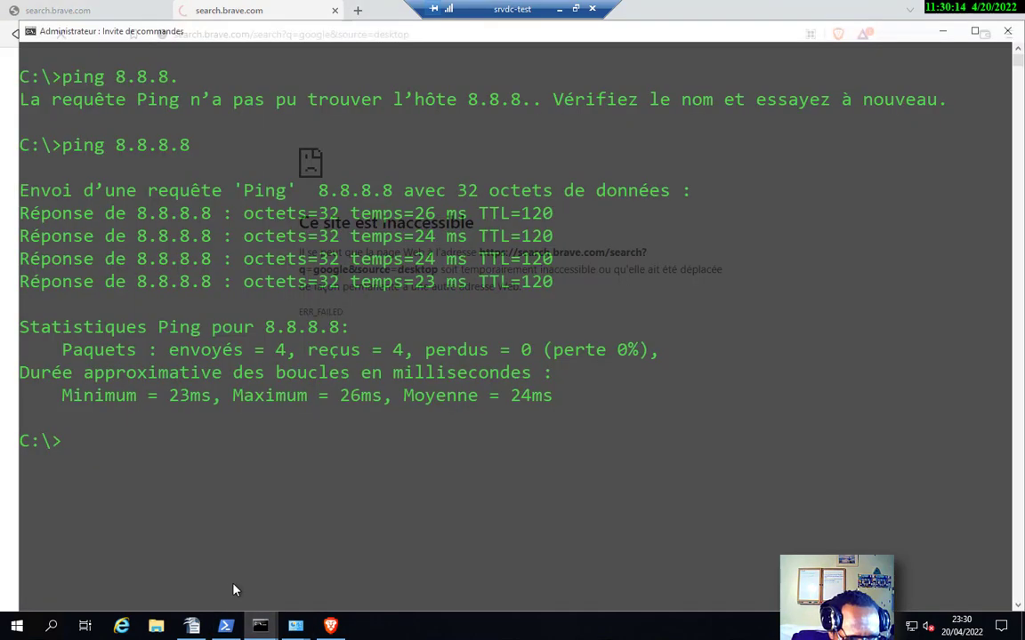
{"action": "key", "text": "Up"}
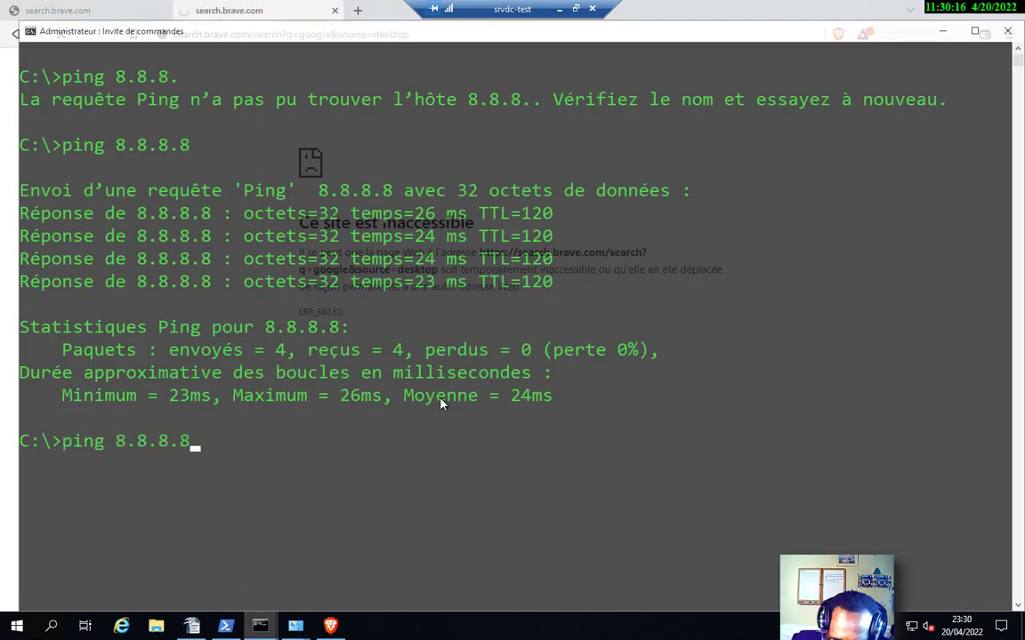
{"action": "key", "text": "Return"}
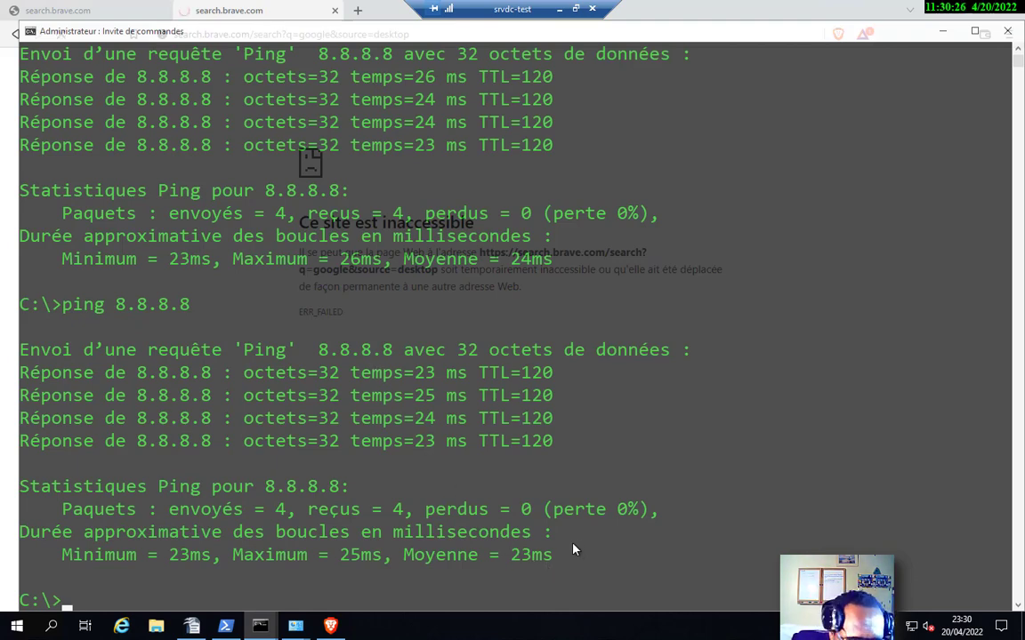
{"action": "scroll", "coordinate": [558, 561], "scroll_direction": "down", "scroll_amount": 1}
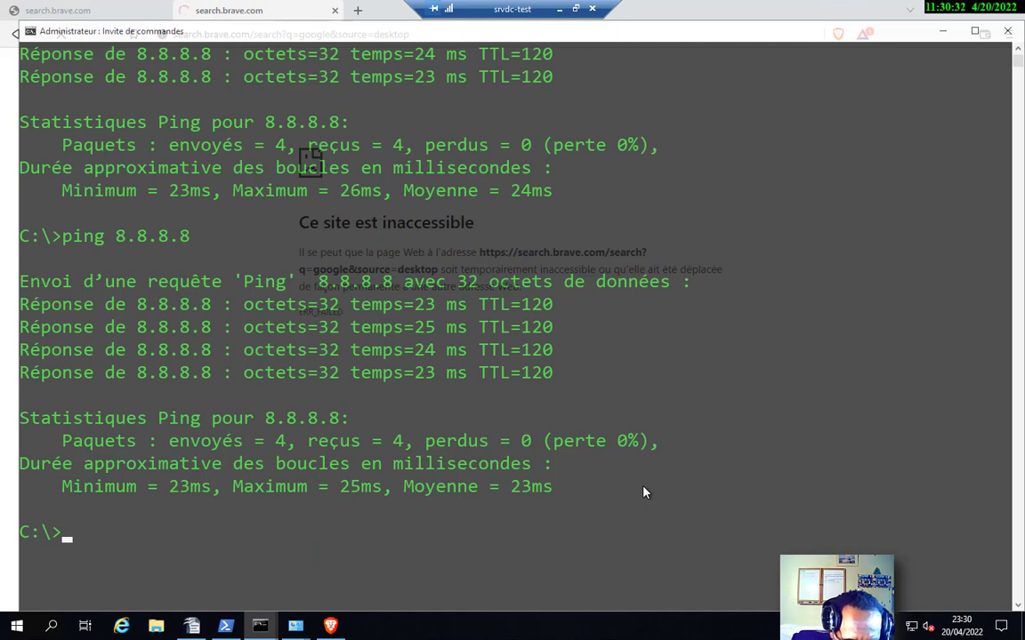
{"action": "key", "text": "Up"}
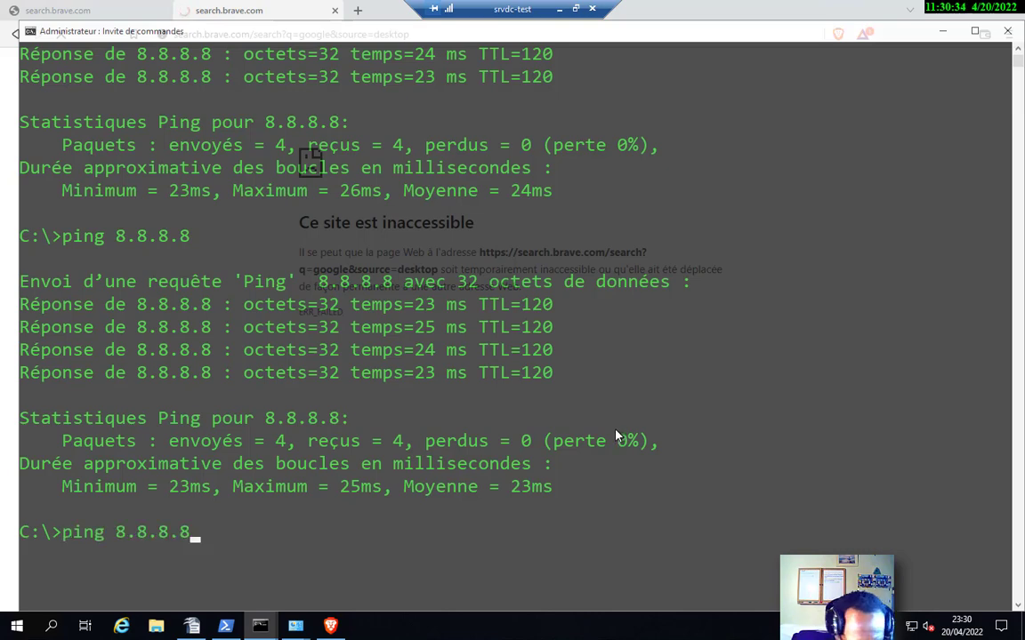
{"action": "key", "text": "Return"}
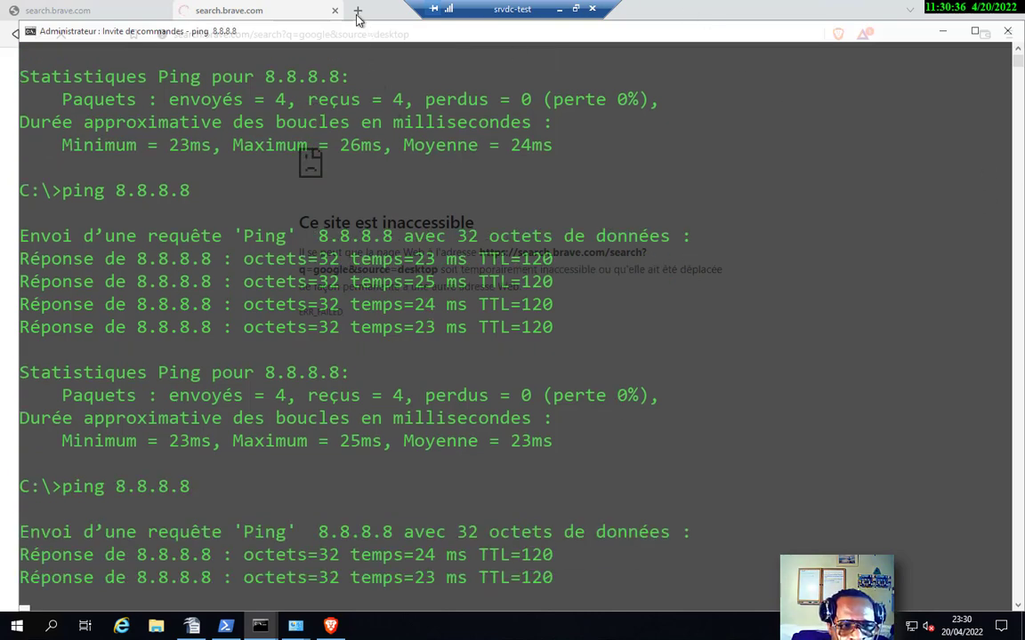
Switch back to Brave, open a new tab and enter "you" as the search text.
{"action": "left_click", "coordinate": [357, 13]}
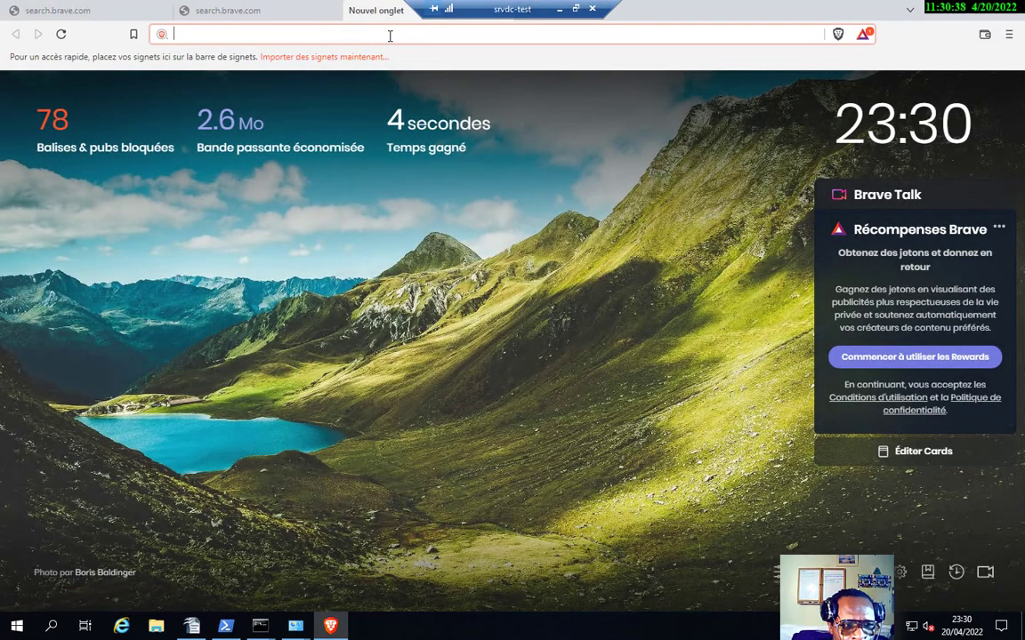
{"action": "type", "text": "you"}
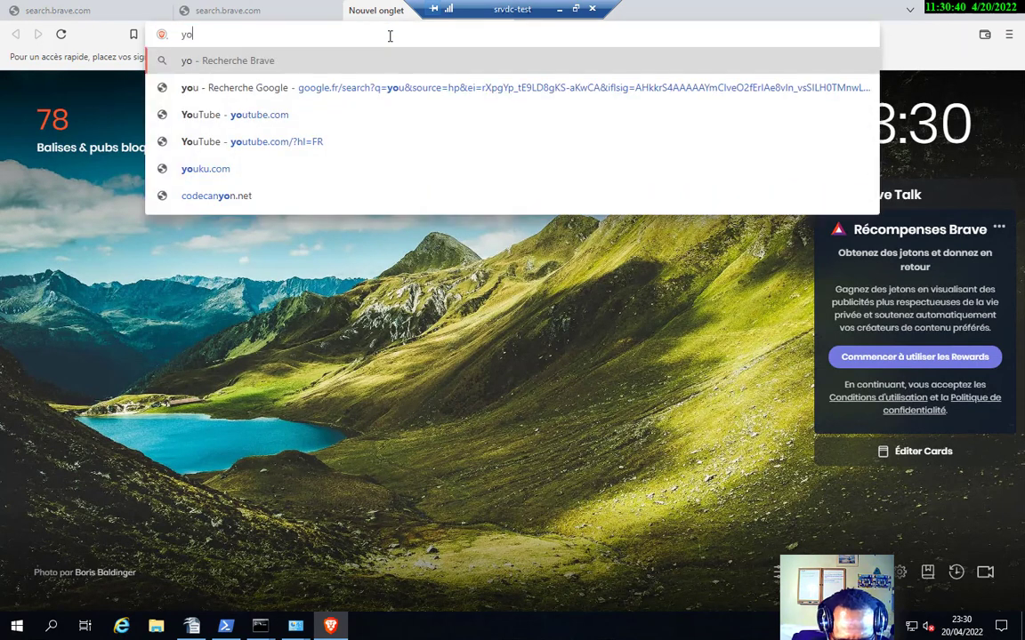